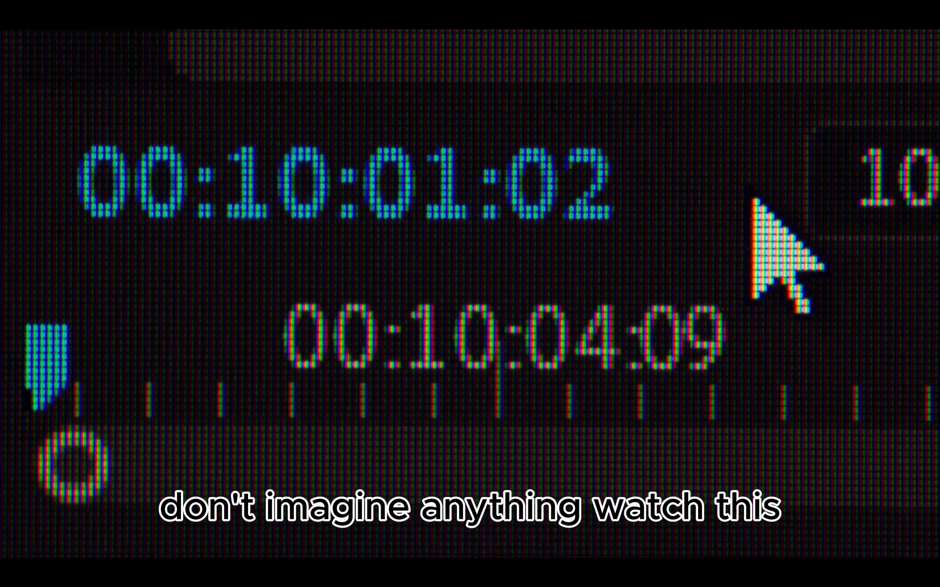
pyautogui.press('space')
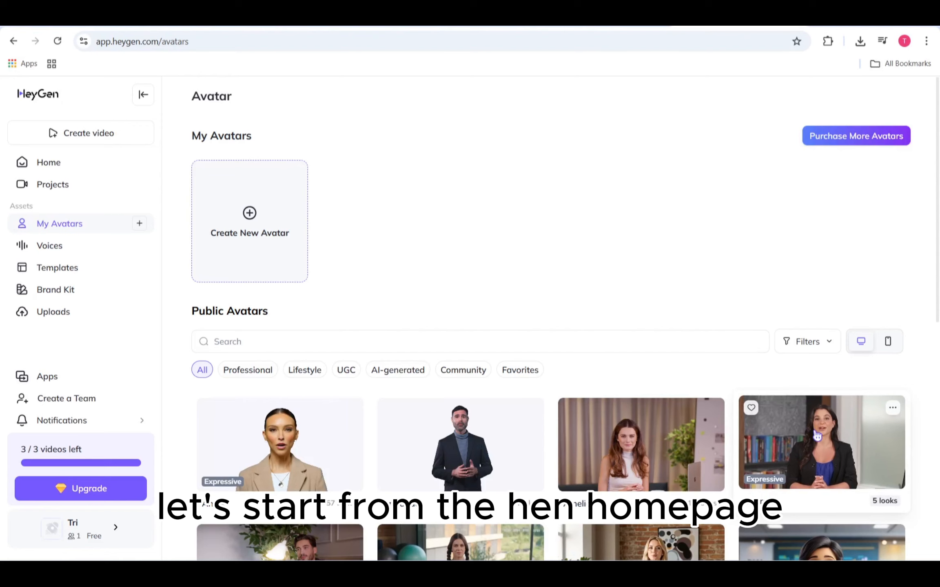
# - Create a new landscape video from the Learning Course Workshop Template in the new AI Studio
pyautogui.click(113, 138)
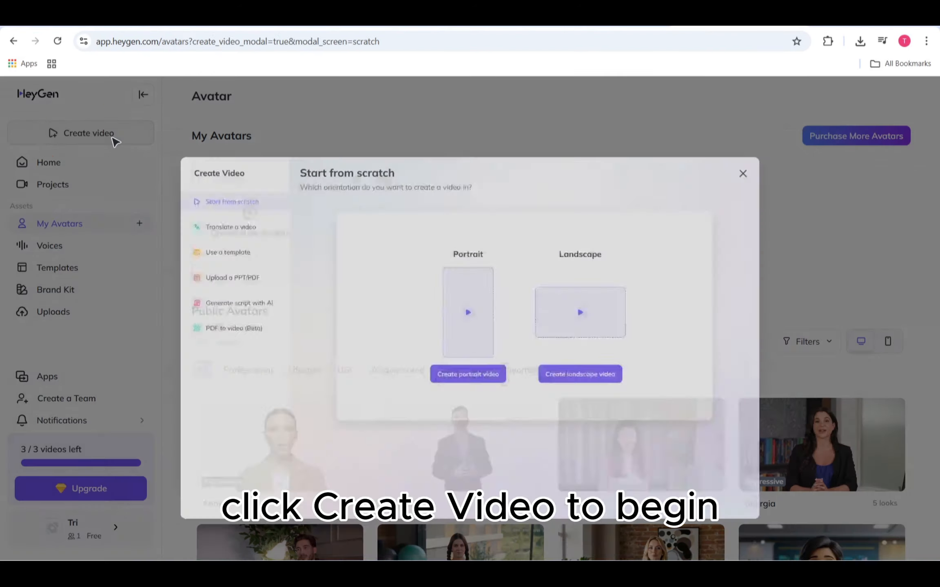
pyautogui.click(161, 233)
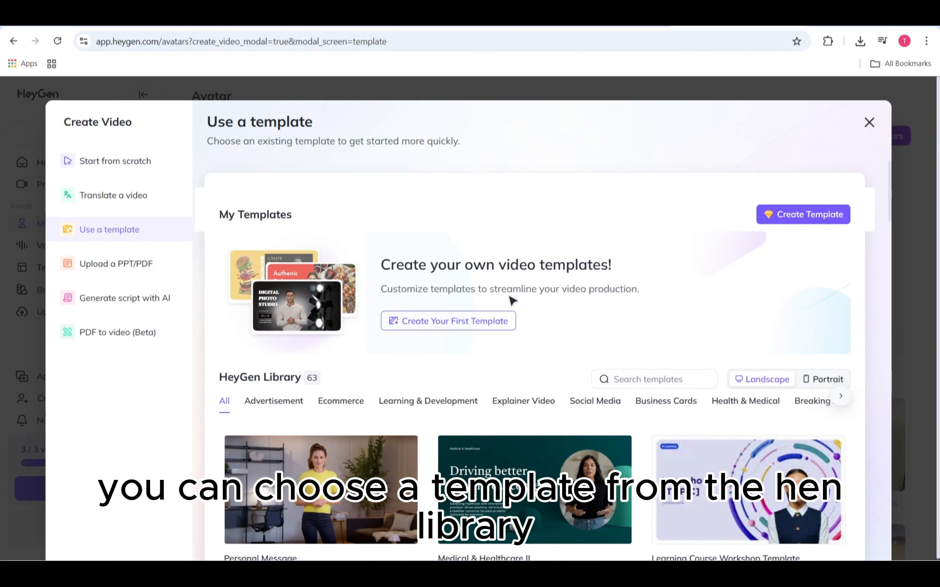
pyautogui.scroll(-6, 512, 301)
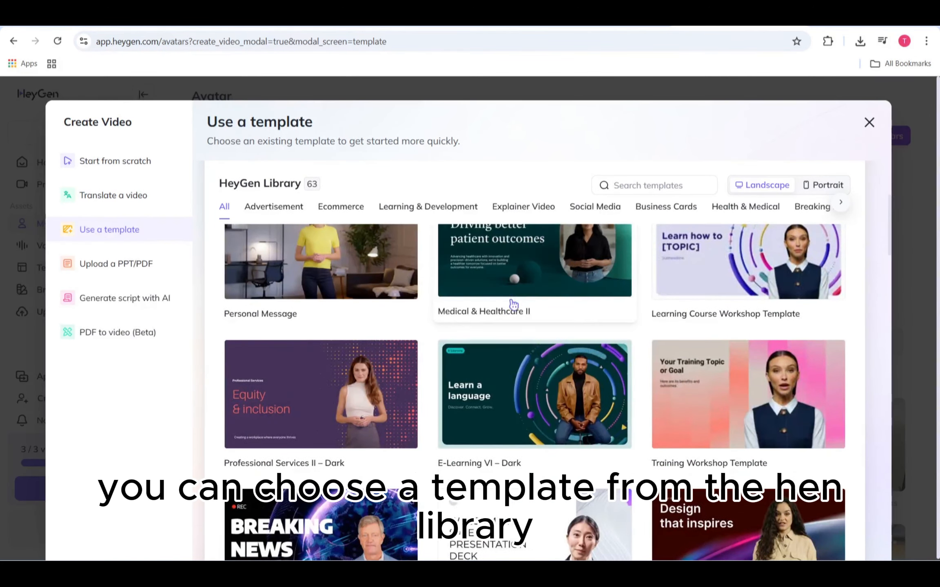
pyautogui.scroll(1, 693, 359)
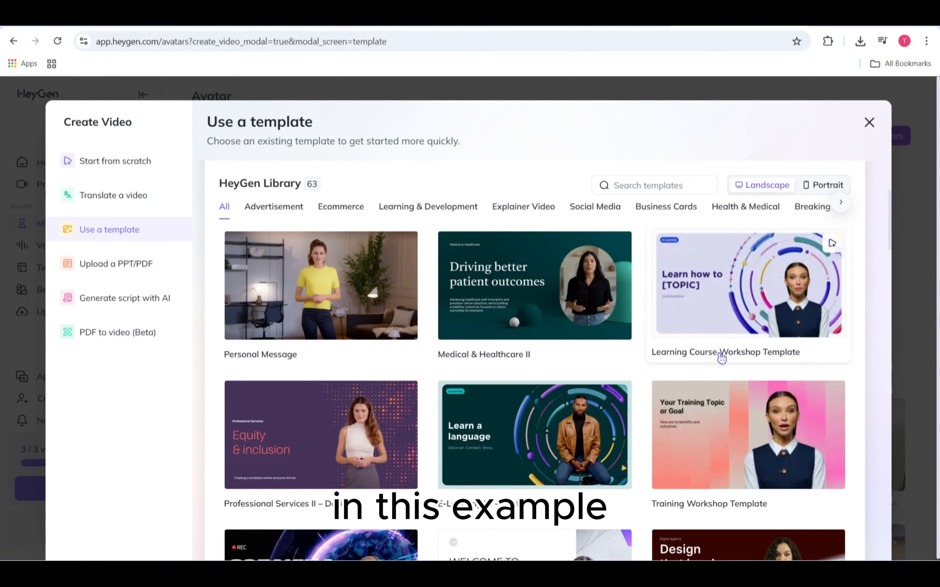
pyautogui.click(738, 328)
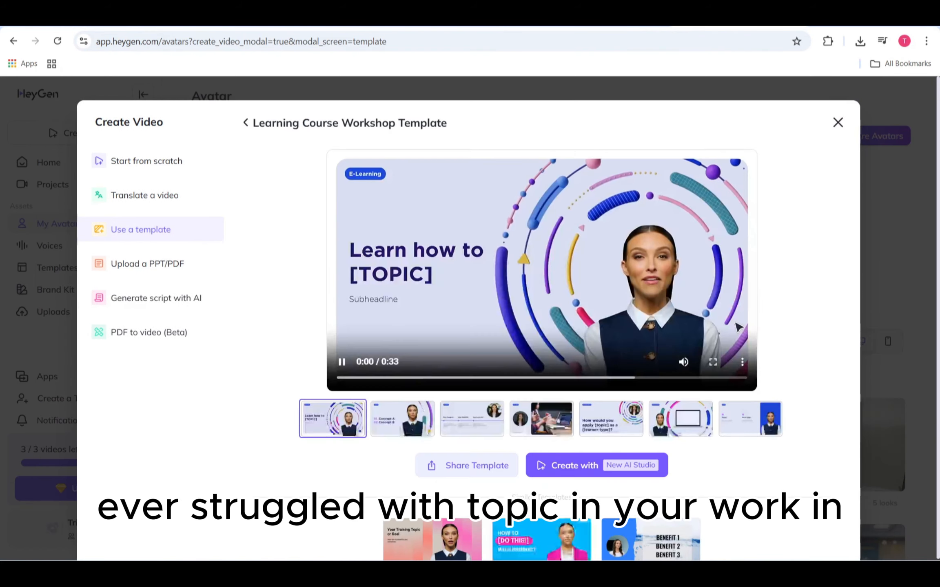
pyautogui.click(650, 464)
pyautogui.click(631, 217)
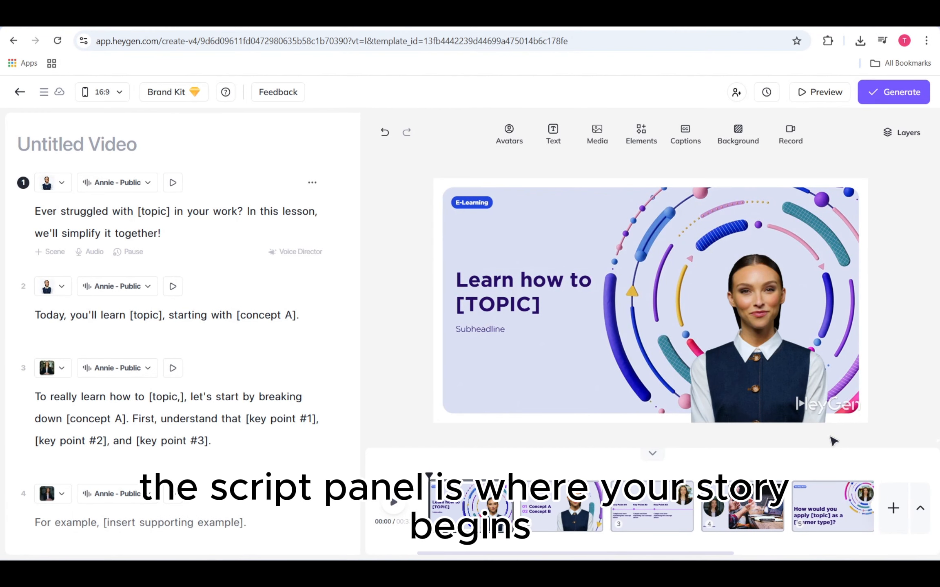
# - Look through the audio, pronunciation and voice options for the first scene's script
pyautogui.click(95, 253)
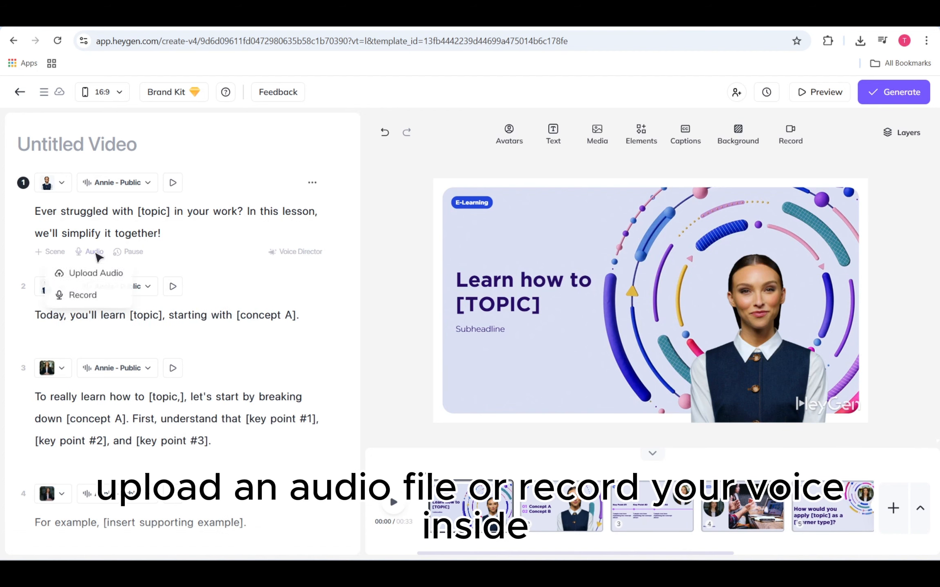
pyautogui.click(190, 253)
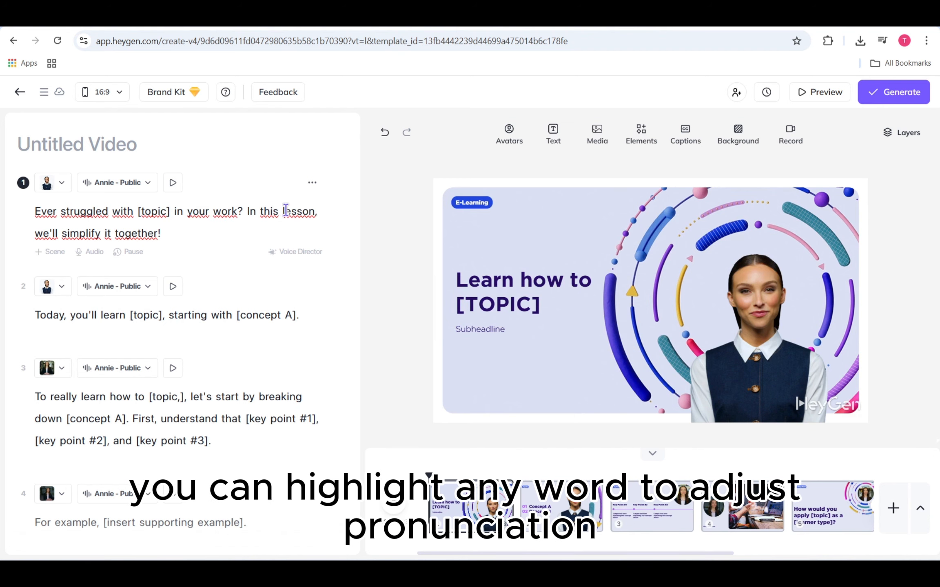
pyautogui.moveTo(286, 210); pyautogui.dragTo(245, 211)
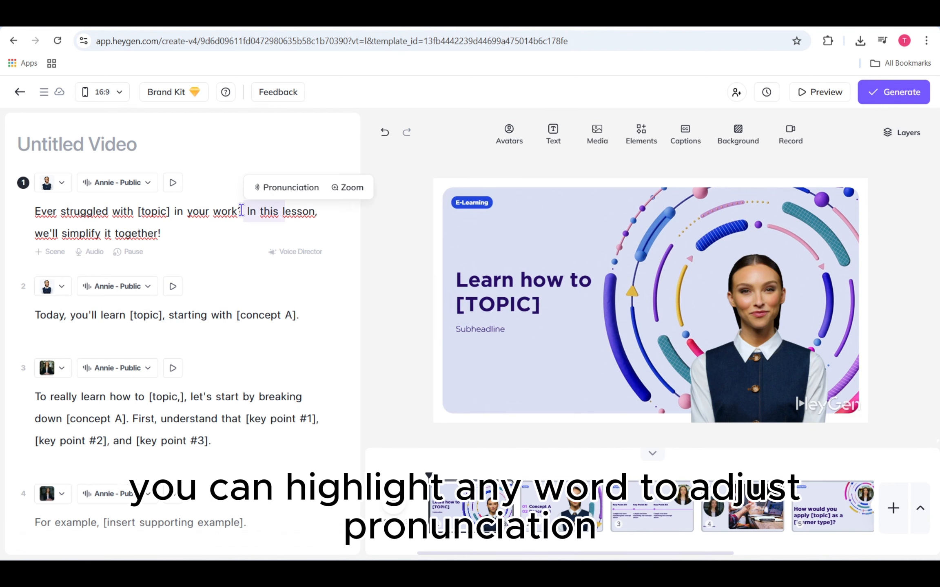
pyautogui.click(295, 228)
pyautogui.click(153, 184)
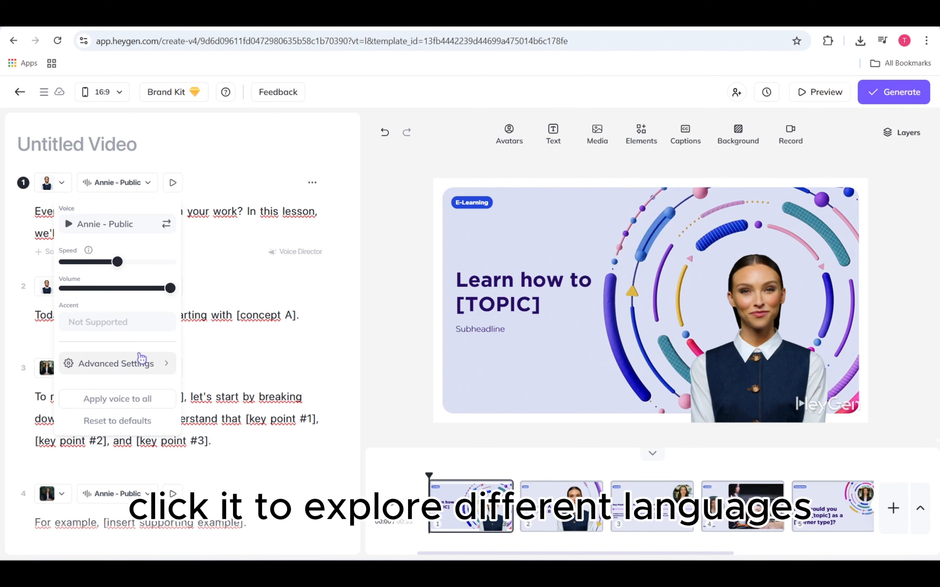
pyautogui.click(291, 239)
# - Translate the first scene's script into French (Belgium) and apply the translation
pyautogui.click(312, 183)
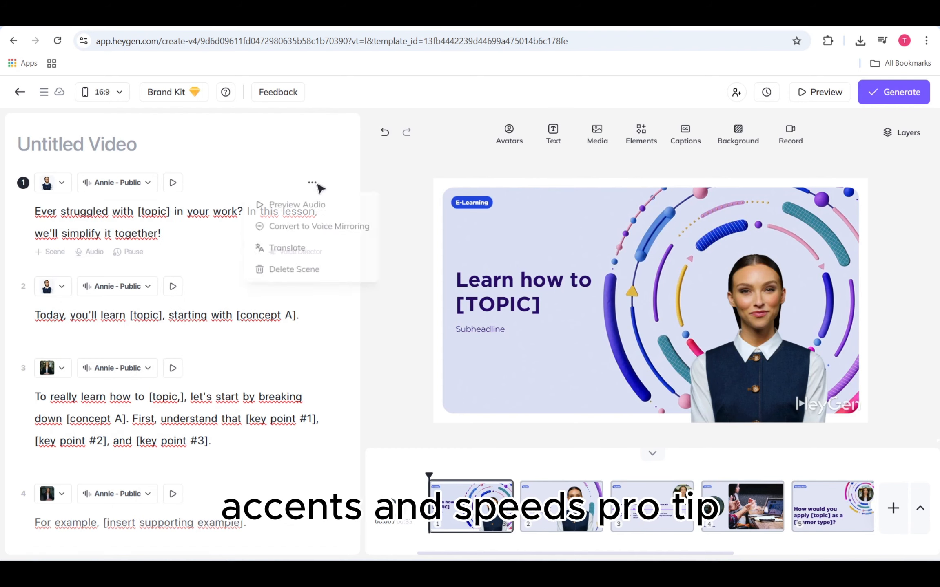
pyautogui.click(310, 250)
pyautogui.write('ge')
pyautogui.press('BackSpace')
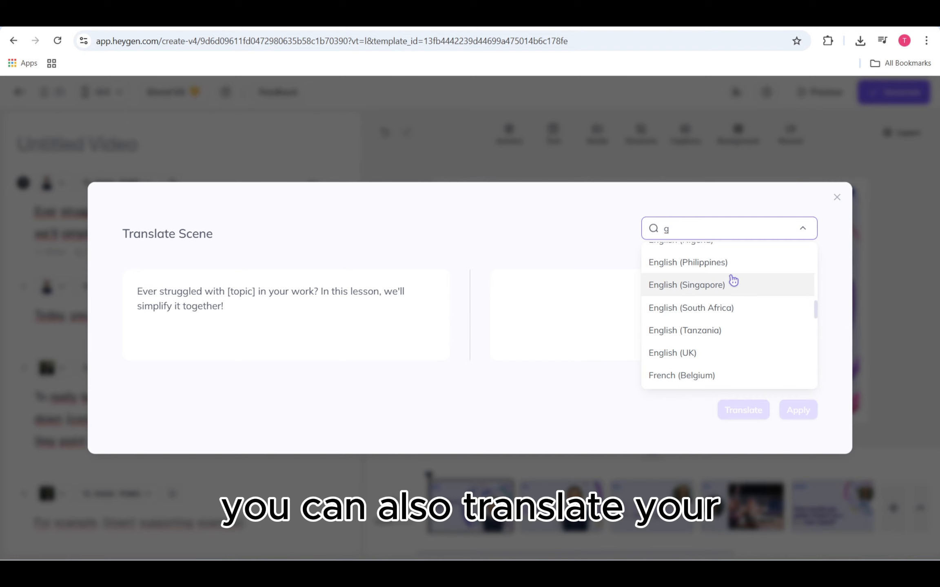
pyautogui.click(740, 376)
pyautogui.click(765, 416)
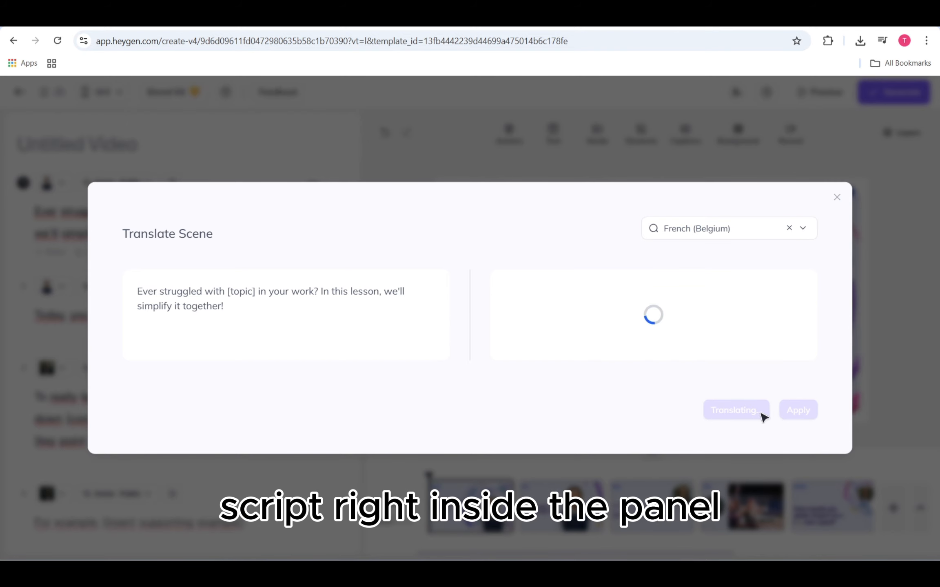
pyautogui.click(798, 410)
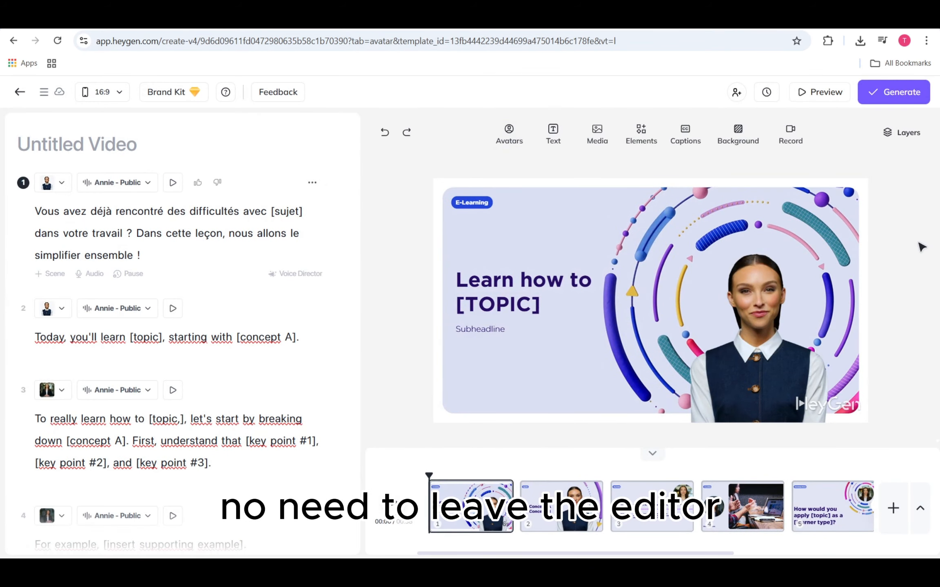
# - Replace the first scene's avatar with the Armando Suit Front look and dismiss the upgrade offer
pyautogui.click(509, 132)
pyautogui.scroll(-3, 560, 326)
pyautogui.scroll(-8, 561, 364)
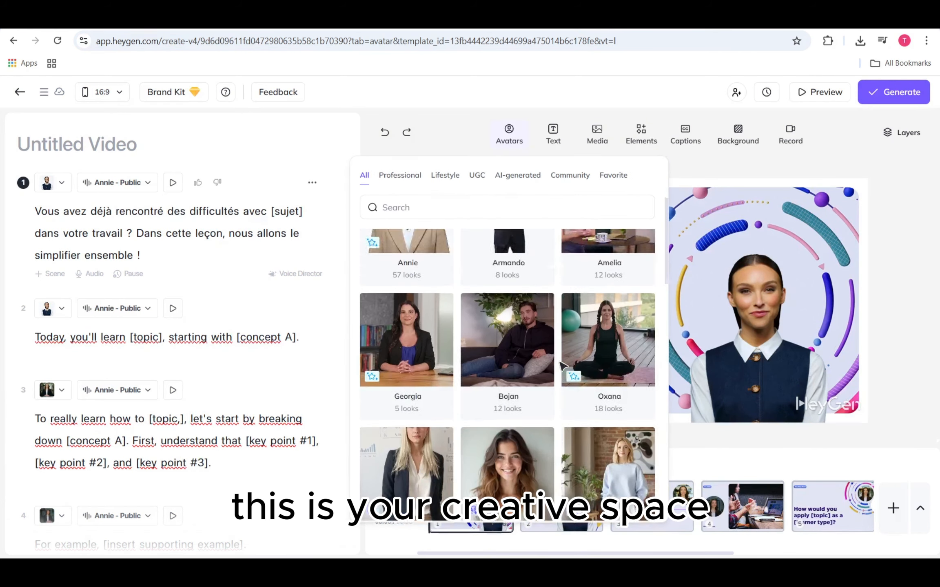
pyautogui.scroll(4, 563, 365)
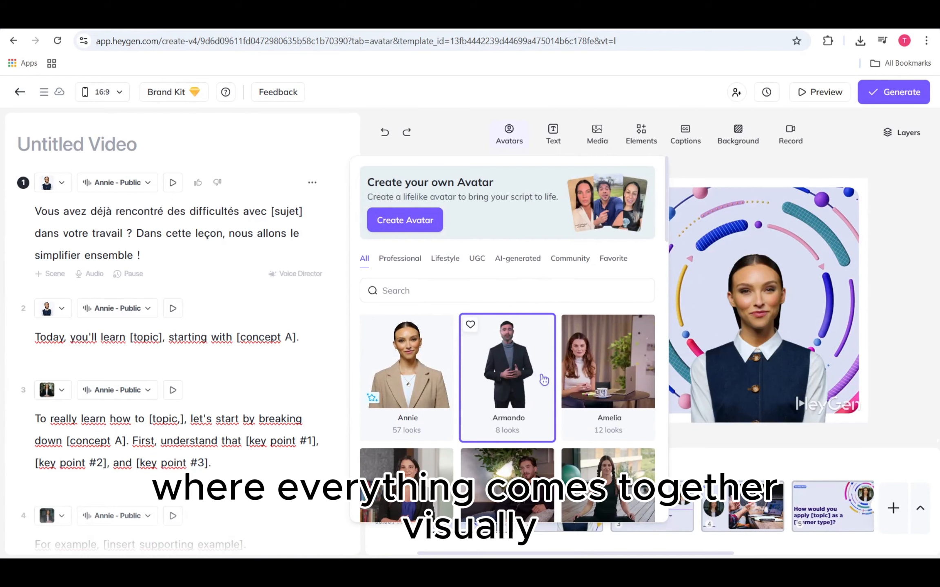
pyautogui.click(544, 380)
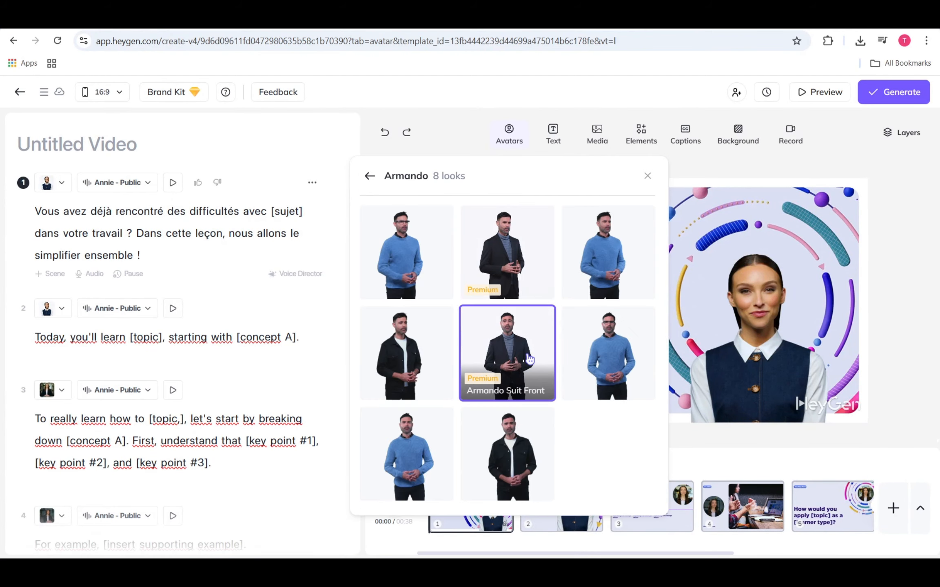
pyautogui.click(527, 331)
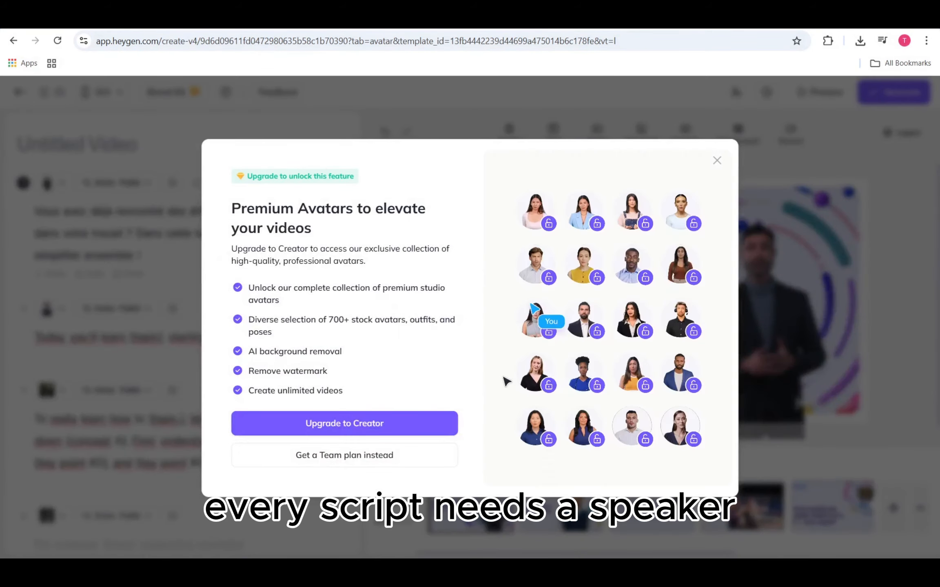
pyautogui.click(717, 161)
# - Try the Close framing on the first scene's avatar and settle on the Circle framing
pyautogui.click(772, 292)
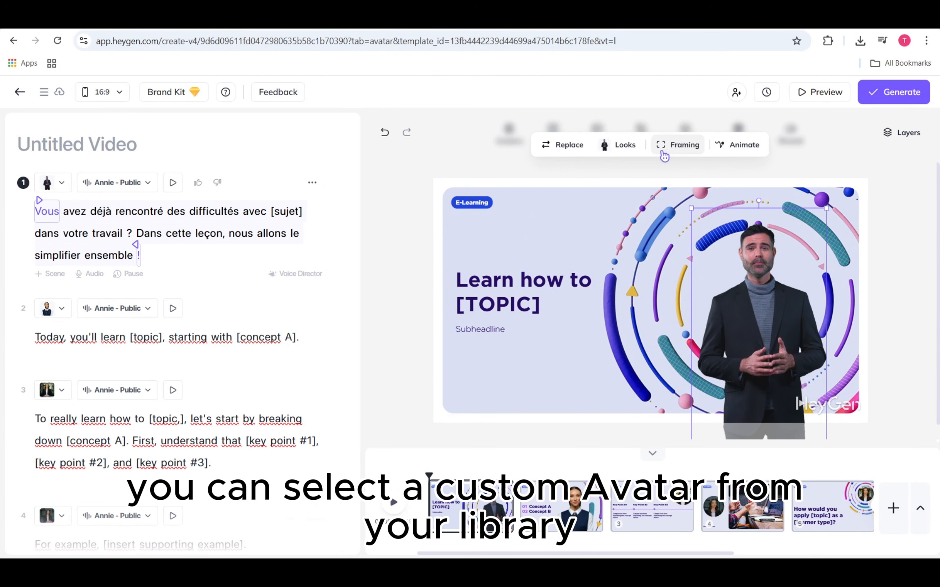
pyautogui.click(620, 146)
pyautogui.click(671, 146)
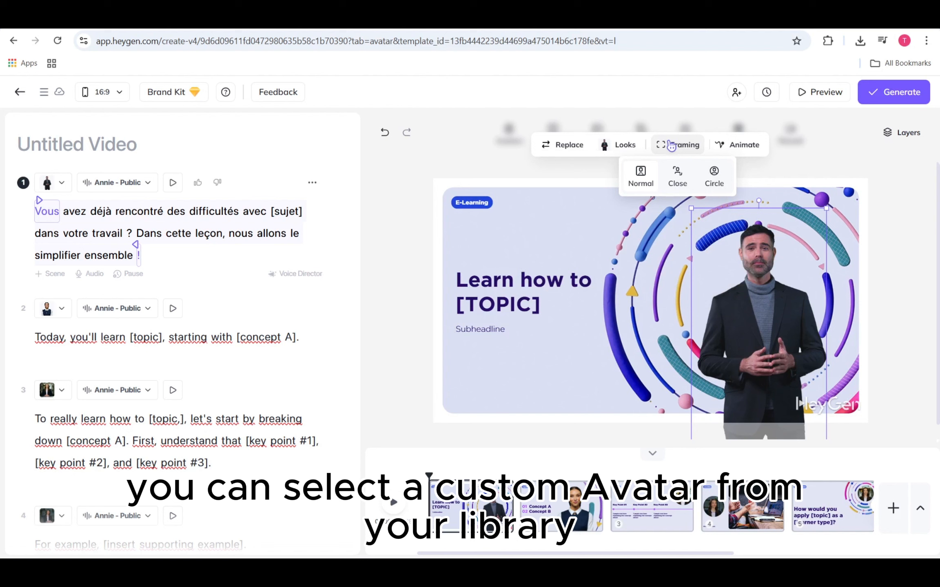
pyautogui.click(677, 176)
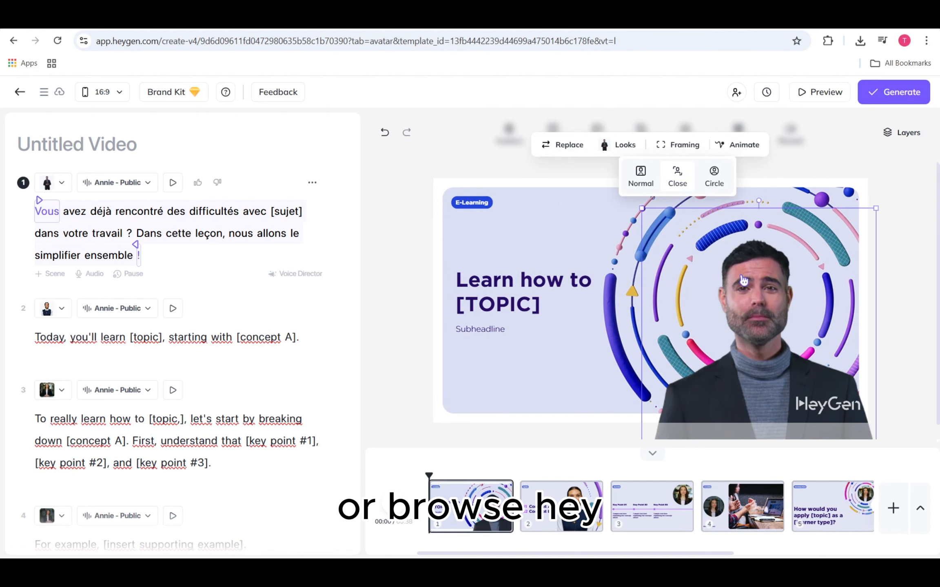
pyautogui.moveTo(743, 282); pyautogui.dragTo(740, 270)
pyautogui.click(914, 318)
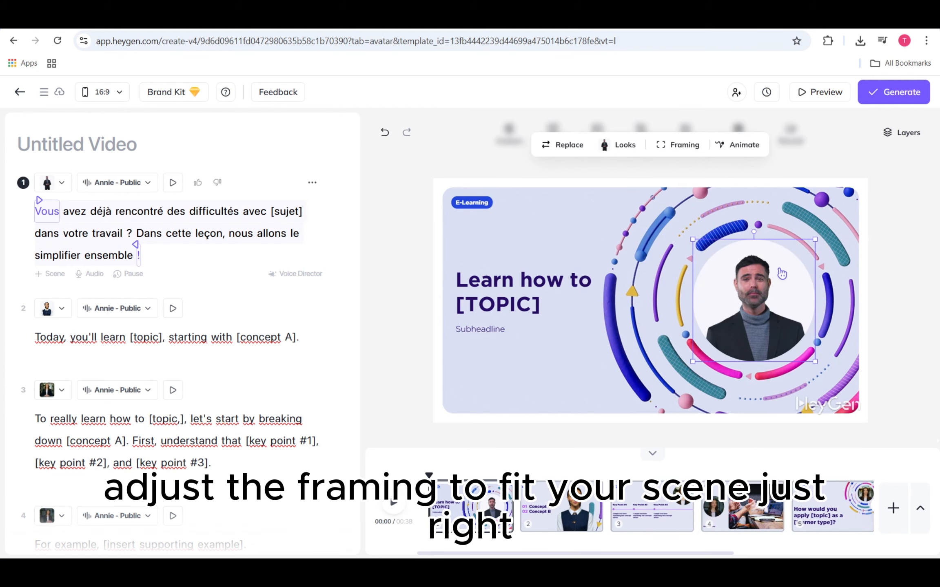
pyautogui.click(910, 270)
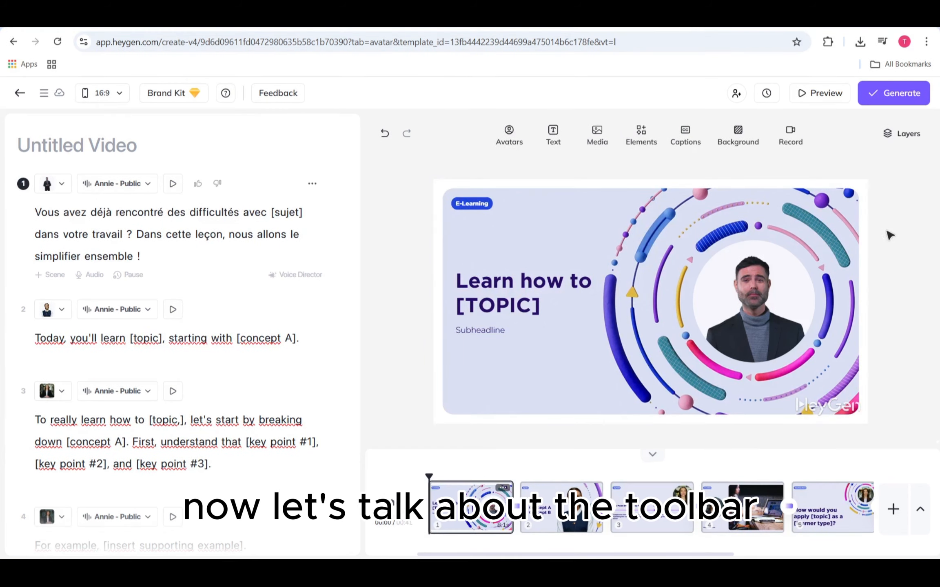
# - Browse the image, video and music libraries and the shapes, frames, stickers and icons available as elements
pyautogui.click(602, 146)
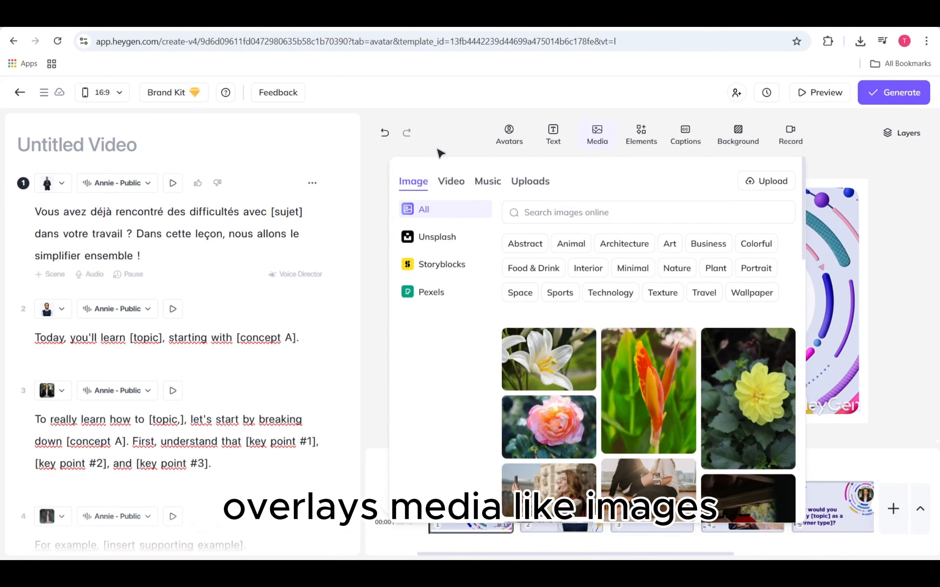
pyautogui.click(451, 185)
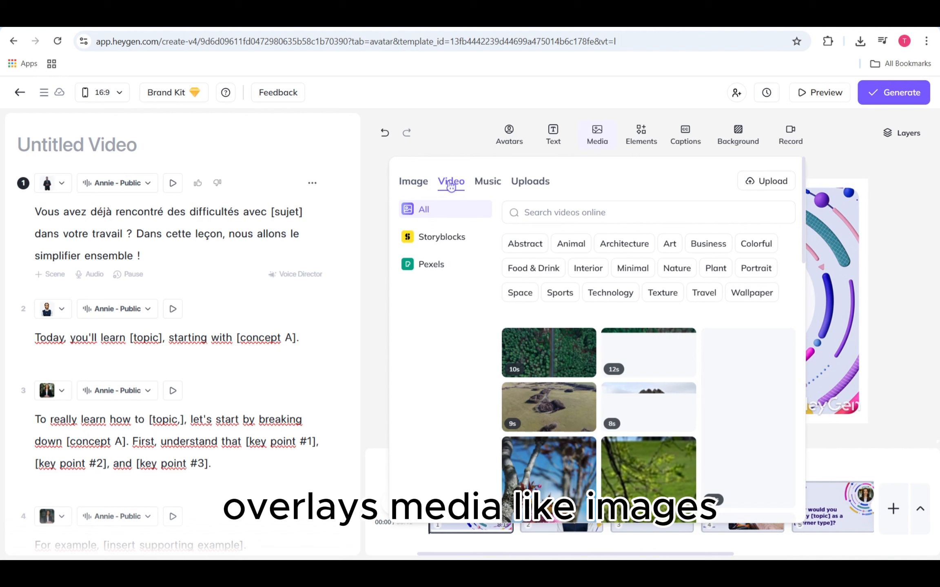
pyautogui.click(487, 189)
pyautogui.click(597, 136)
pyautogui.click(641, 137)
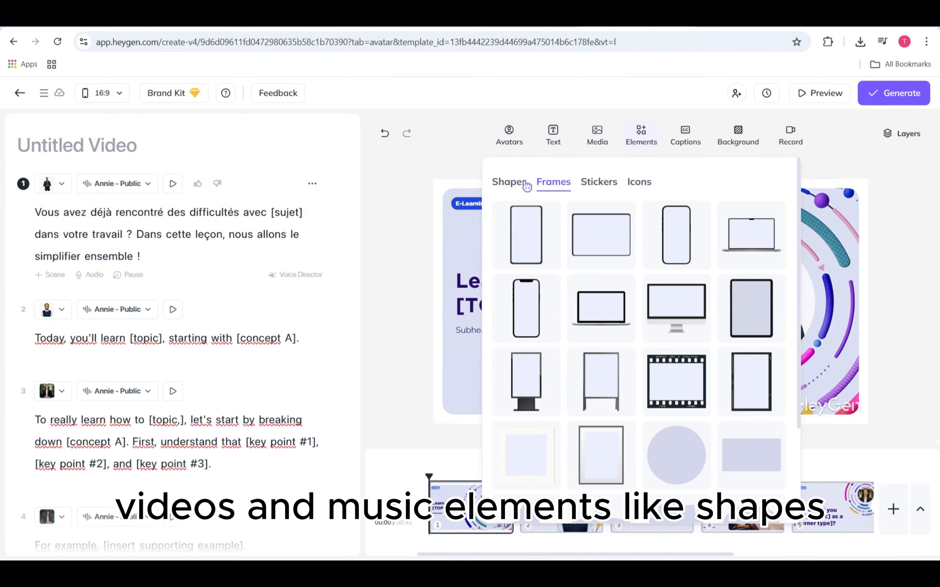
pyautogui.click(514, 182)
pyautogui.click(561, 183)
pyautogui.click(599, 183)
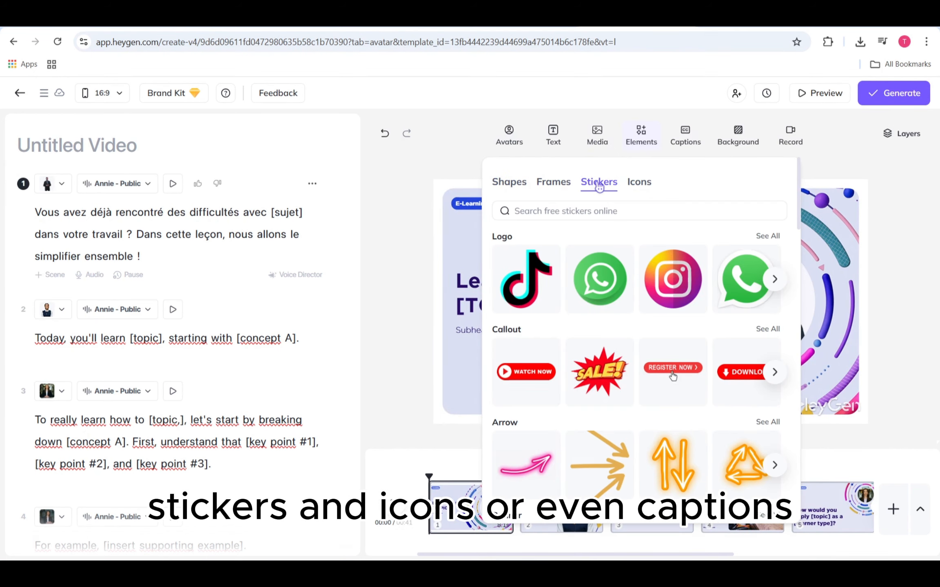
pyautogui.click(644, 183)
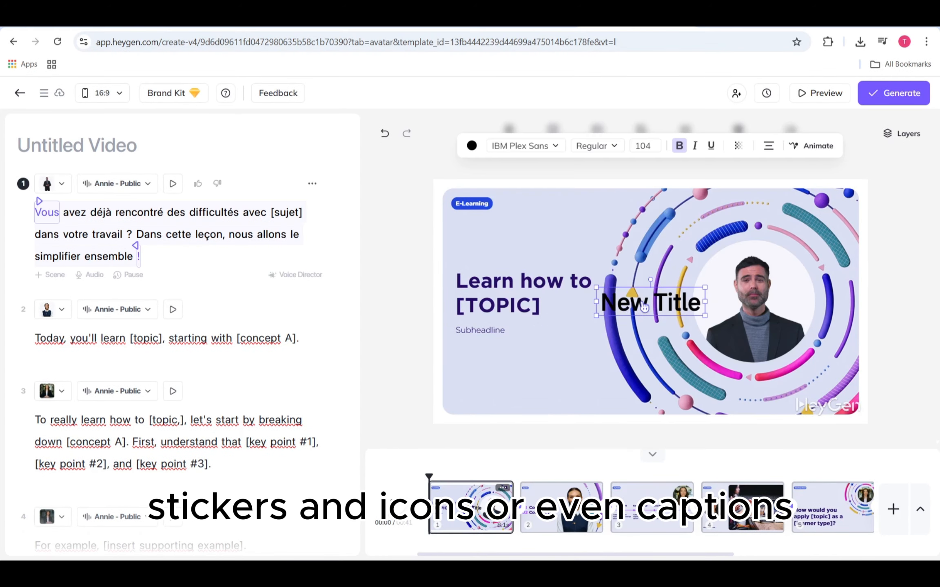
pyautogui.moveTo(653, 302); pyautogui.dragTo(510, 375)
pyautogui.click(929, 274)
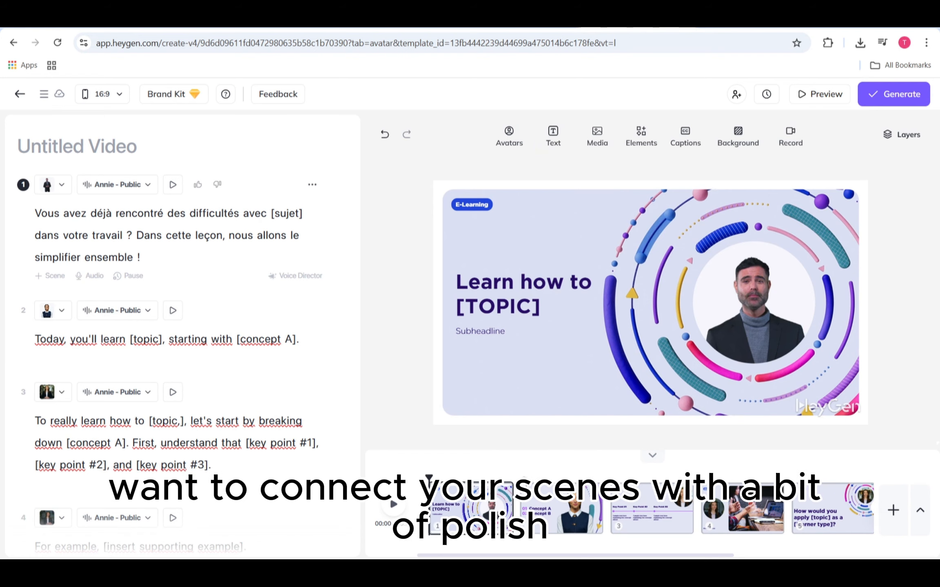
# - Choose a transition between scenes 1 and 2 and preview the draft video
pyautogui.click(516, 507)
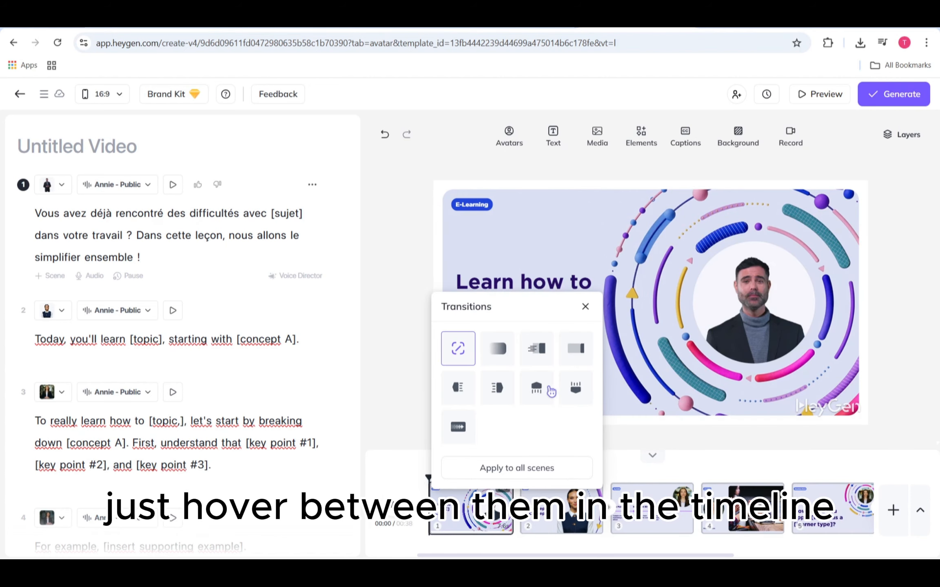
pyautogui.click(499, 349)
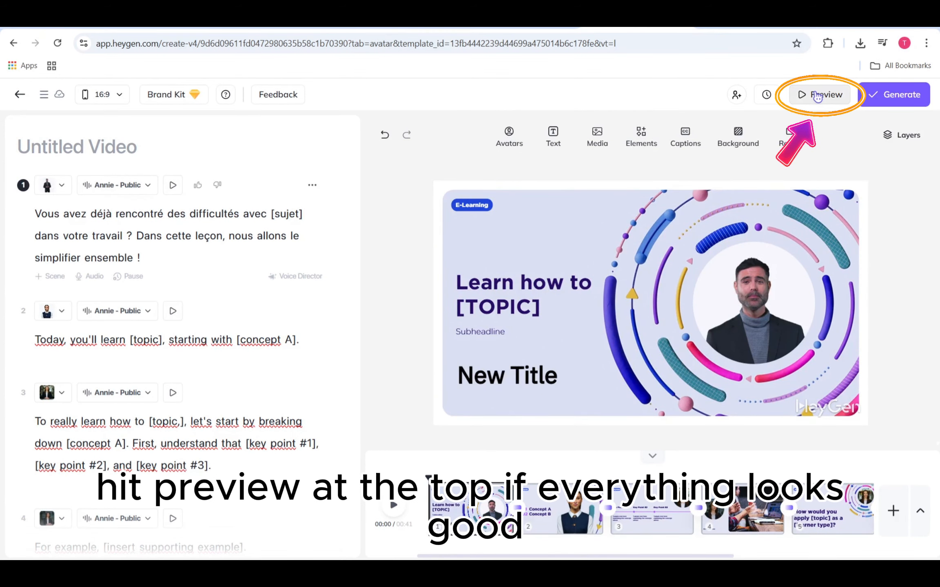
pyautogui.click(817, 97)
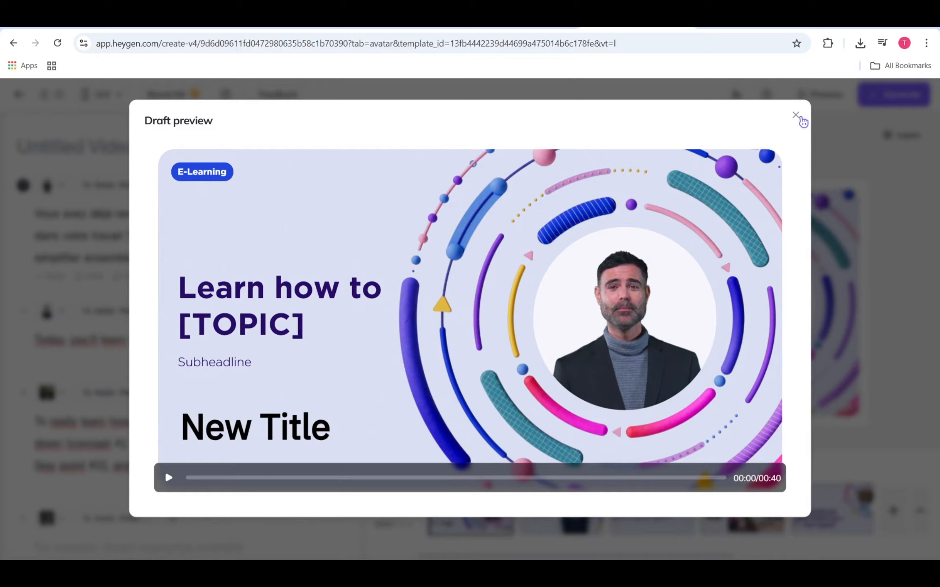
pyautogui.click(795, 115)
# - Open the video's generation settings and check the resolution choices
pyautogui.click(893, 98)
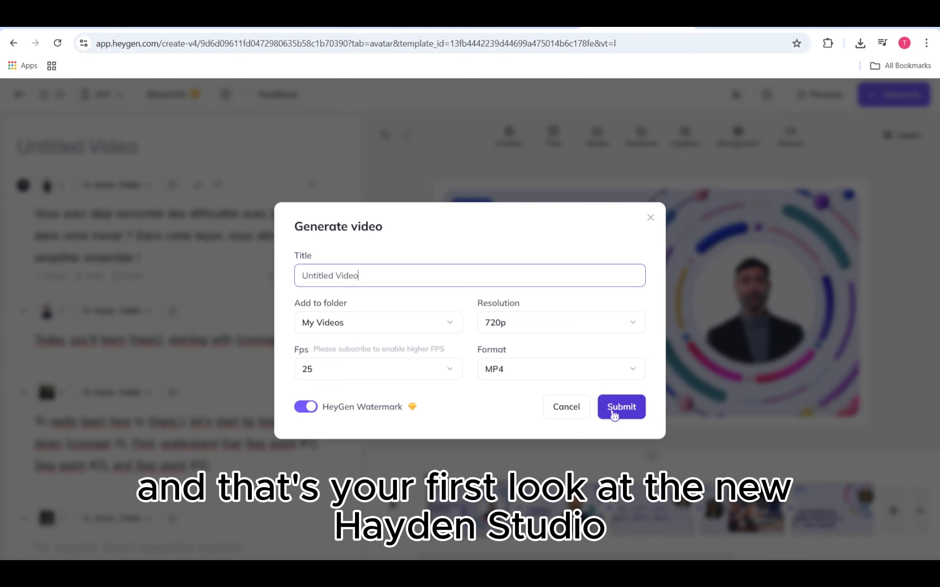
pyautogui.click(607, 326)
pyautogui.click(599, 325)
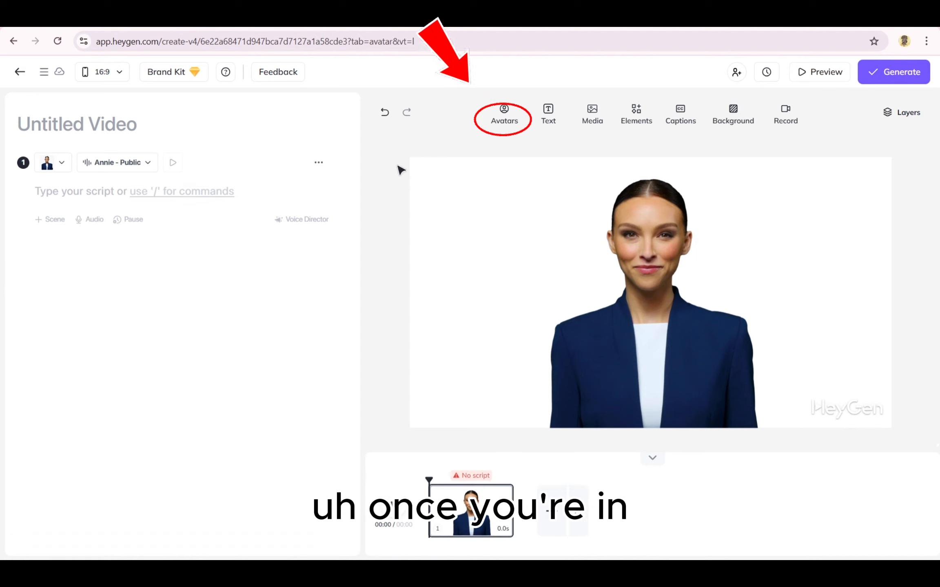
# - Browse the public avatar library and check the options for creating a custom avatar
pyautogui.click(505, 122)
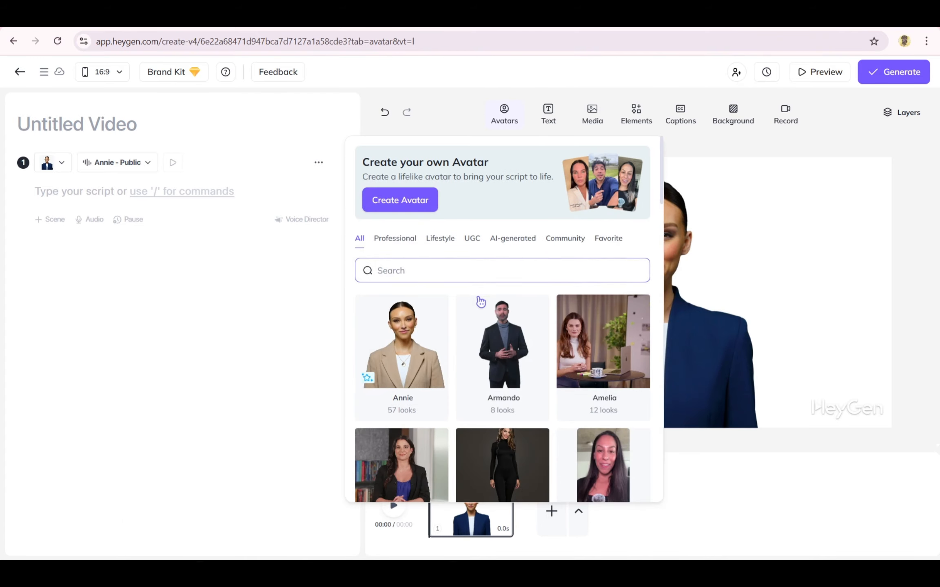
pyautogui.scroll(-1, 469, 343)
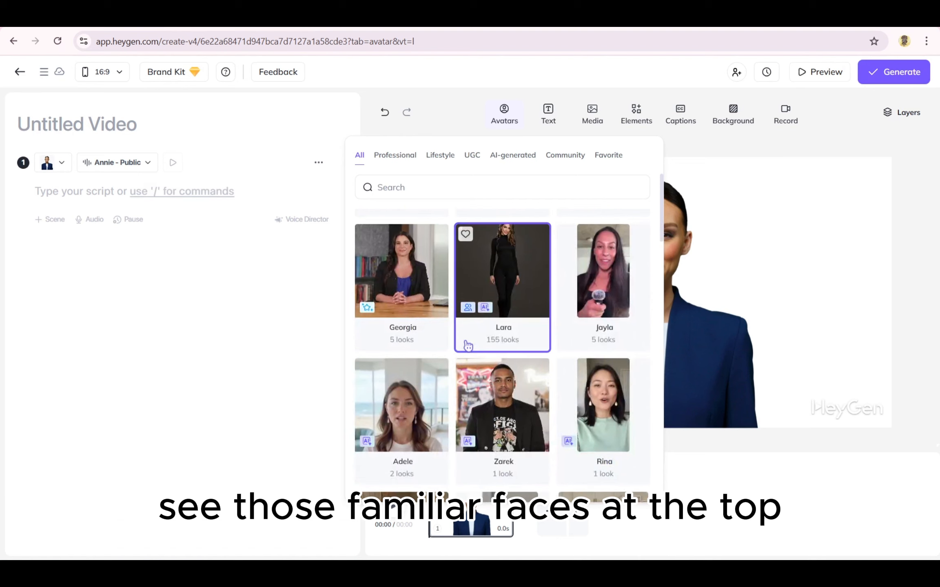
pyautogui.scroll(-3, 468, 344)
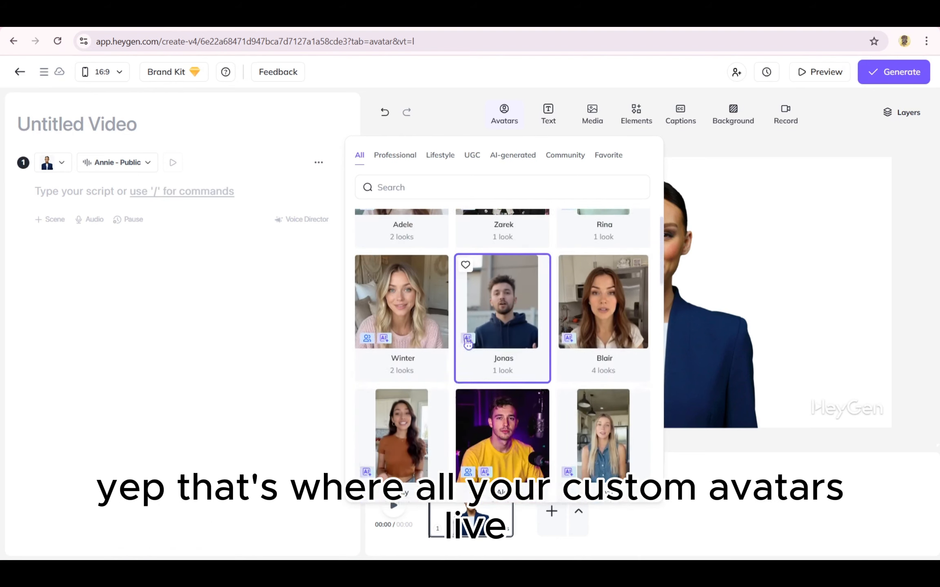
pyautogui.scroll(-2, 468, 345)
pyautogui.scroll(7, 468, 345)
pyautogui.scroll(5, 467, 345)
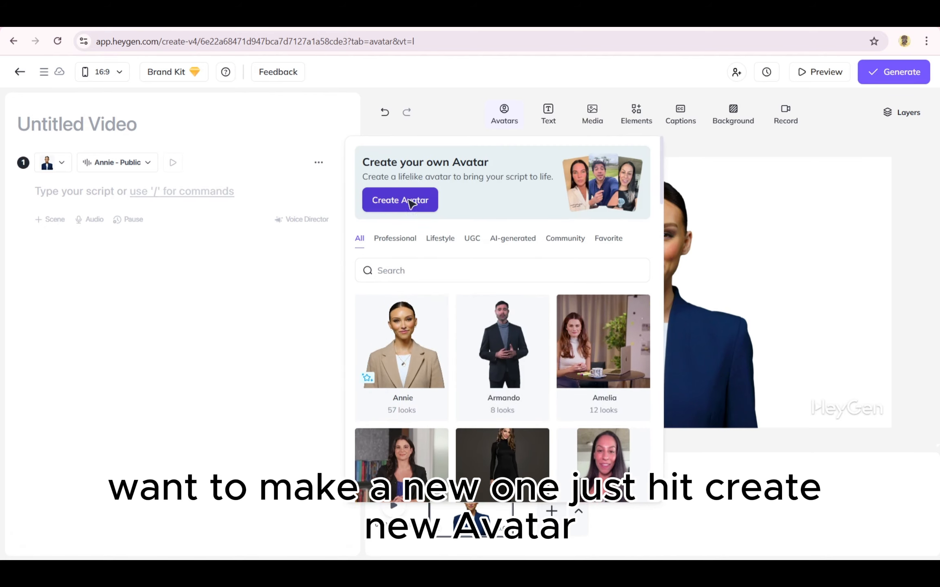
pyautogui.click(411, 200)
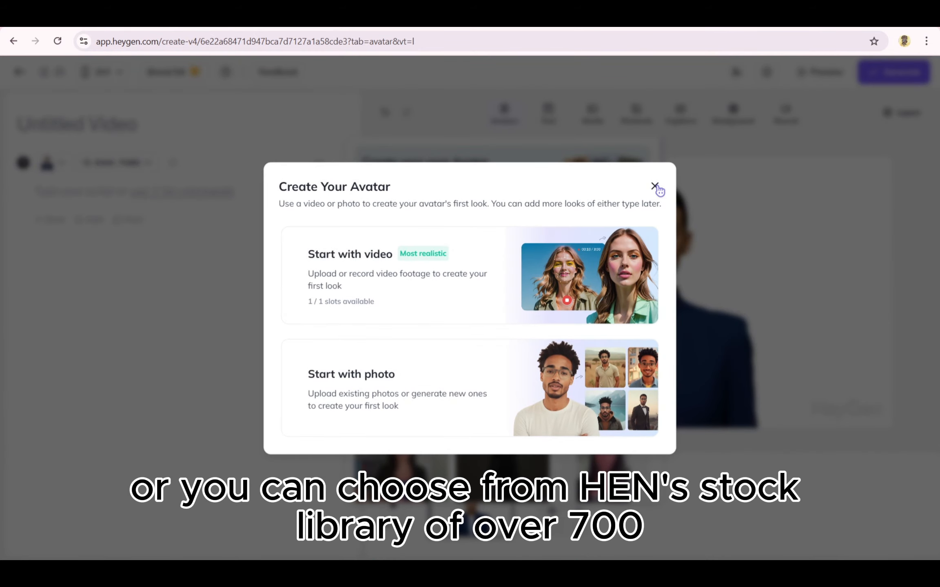
pyautogui.click(655, 186)
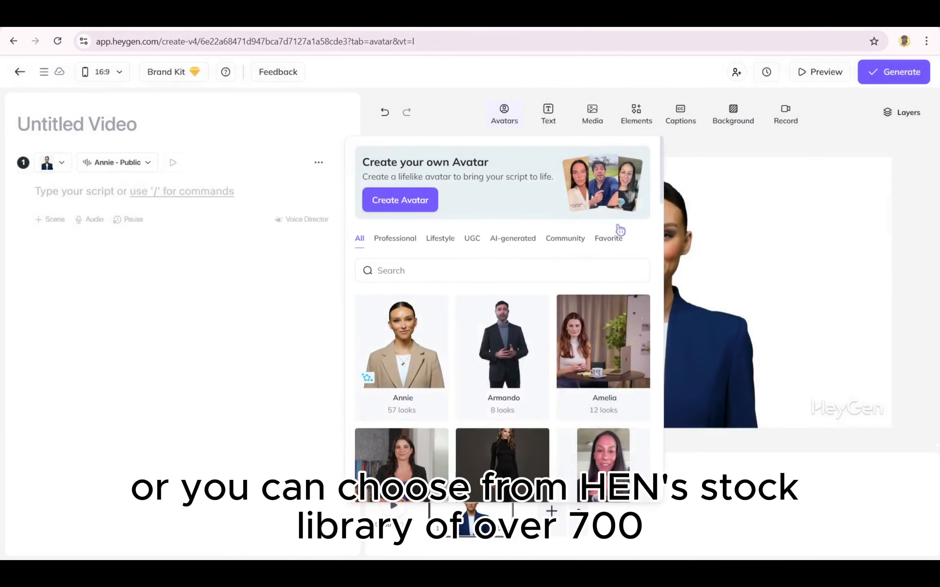
# - Look further through the stock avatars and close the avatar library without choosing one
pyautogui.scroll(-10, 499, 309)
pyautogui.scroll(-8, 496, 326)
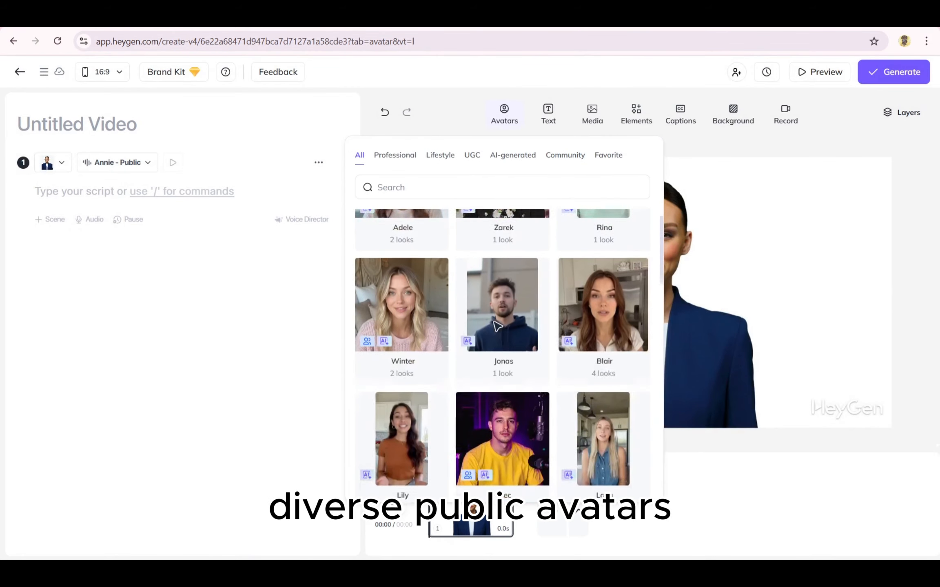
pyautogui.scroll(-7, 497, 329)
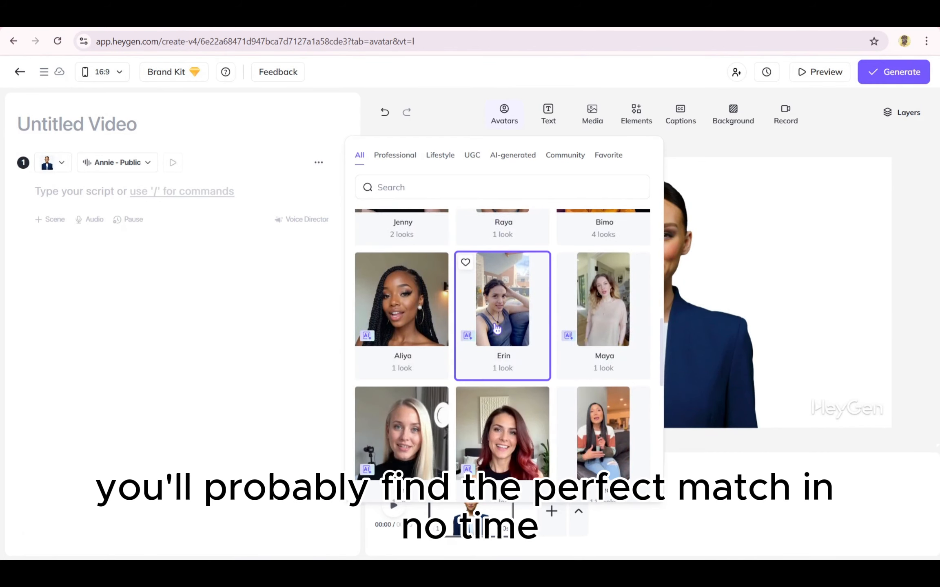
pyautogui.scroll(-7, 496, 326)
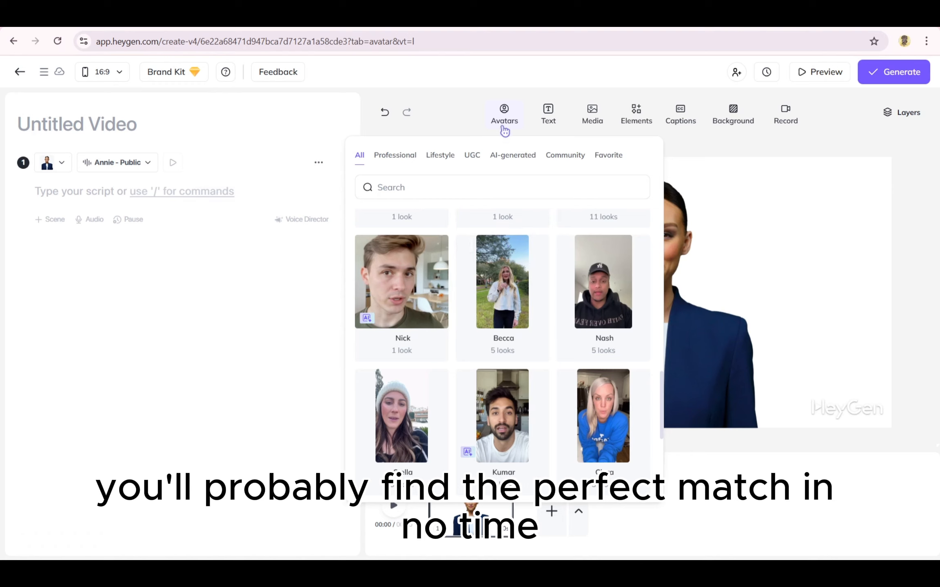
pyautogui.click(505, 127)
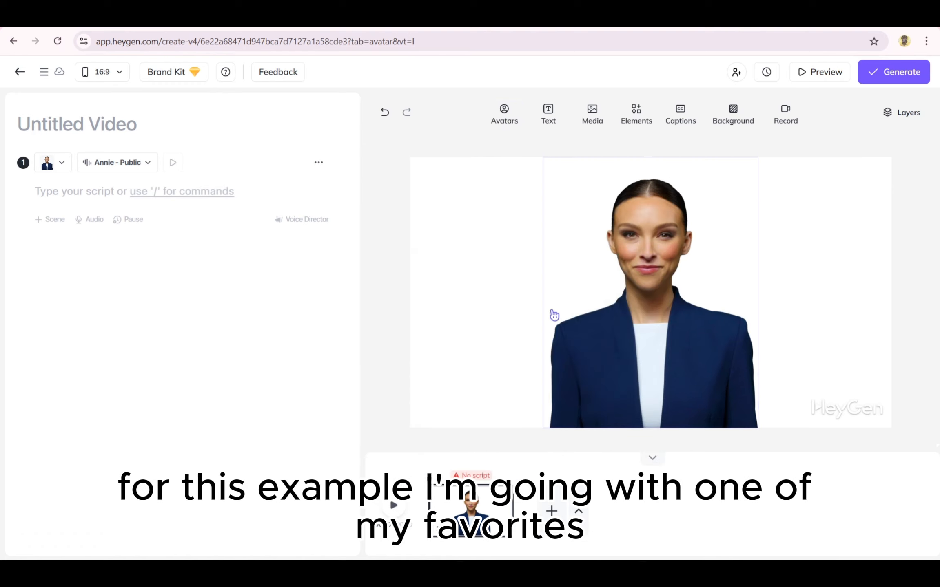
# - Change the scene avatar's look to Annie Lounge Standing Front
pyautogui.click(552, 315)
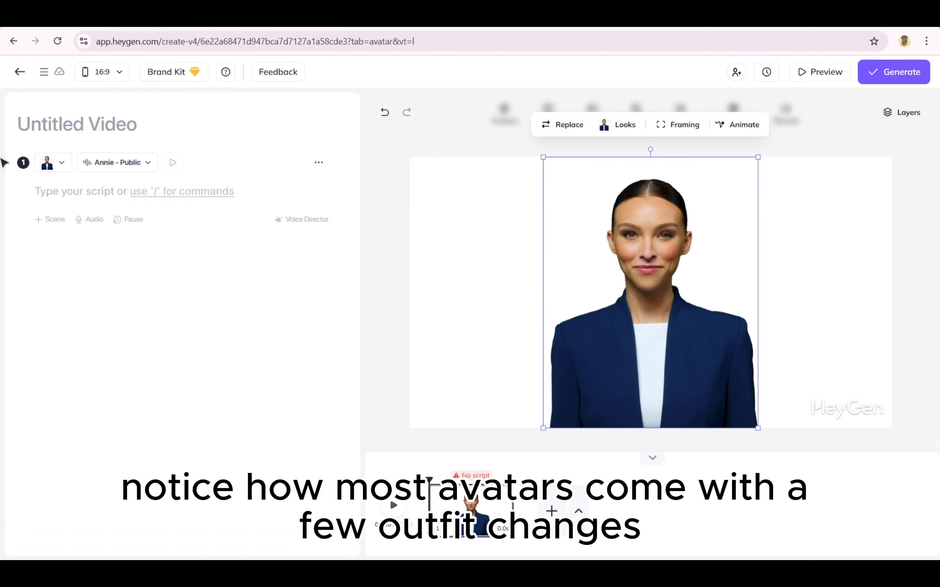
pyautogui.click(71, 167)
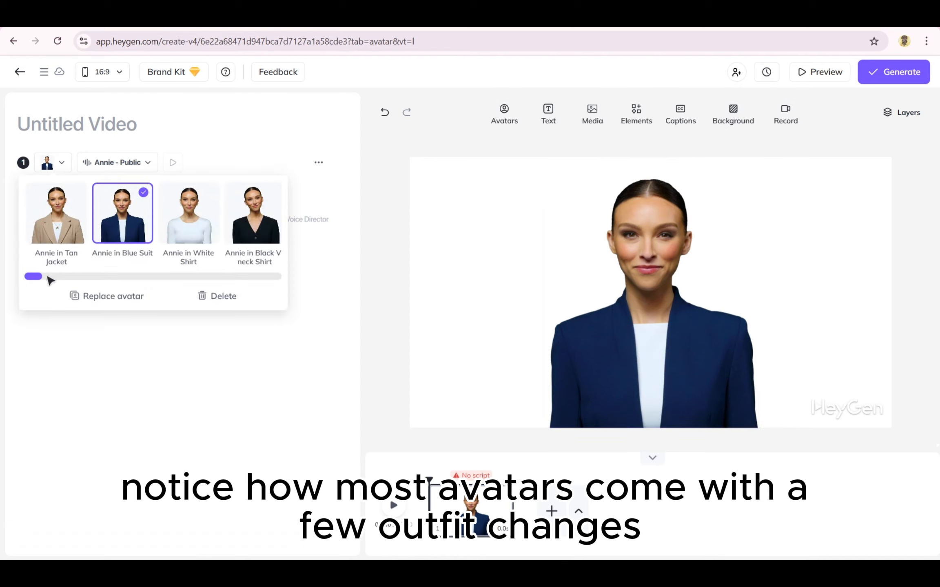
pyautogui.moveTo(36, 275); pyautogui.dragTo(95, 274)
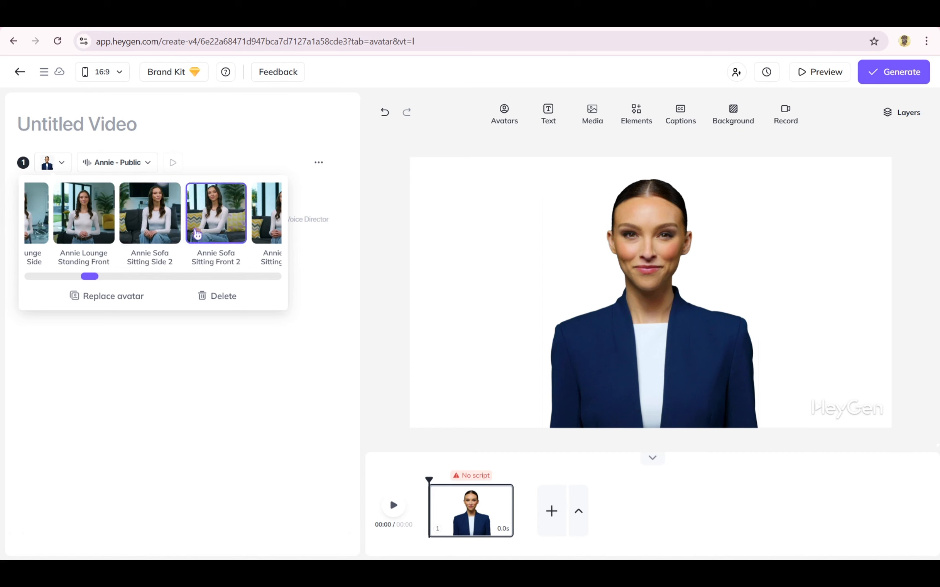
pyautogui.click(106, 230)
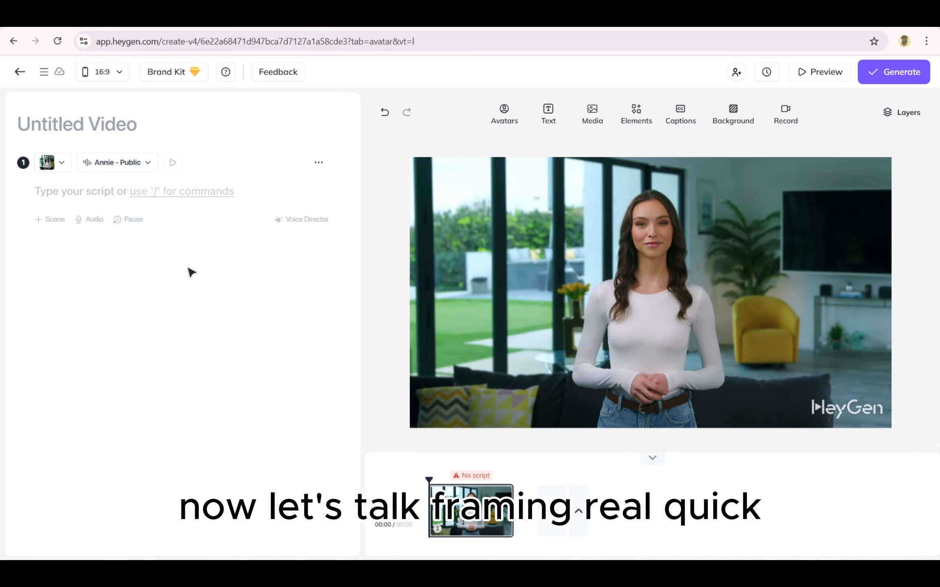
# - Try the Close and Circle framings on the lounge avatar and return it to Normal framing
pyautogui.click(583, 227)
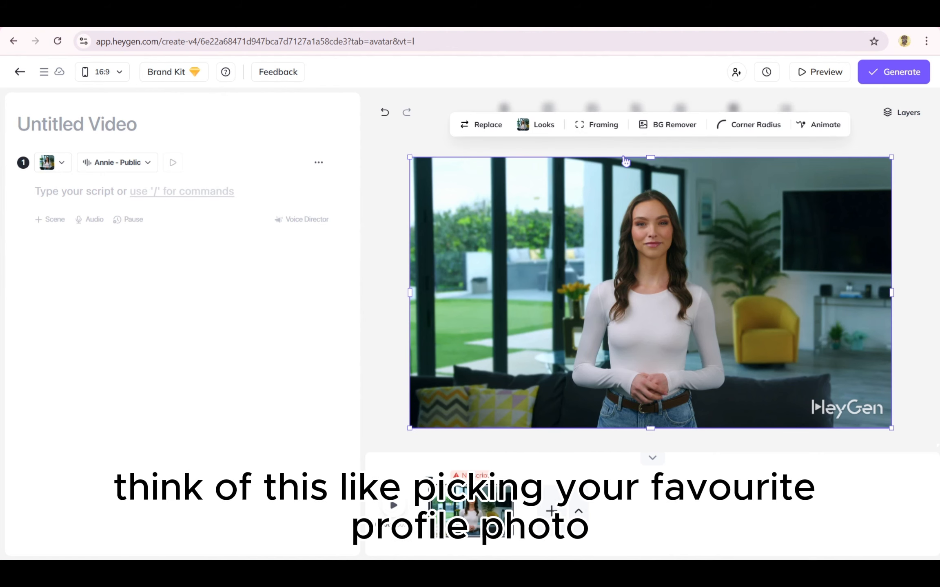
pyautogui.click(615, 134)
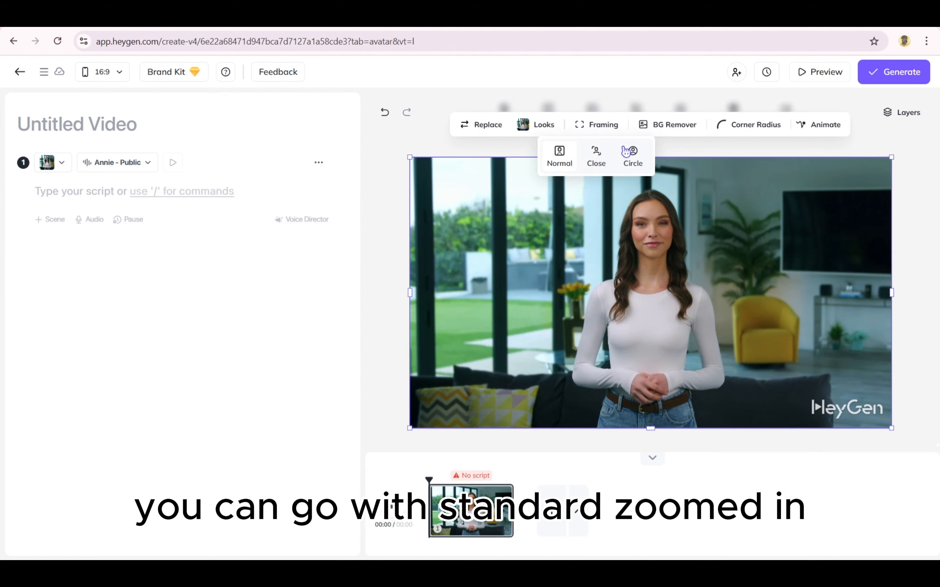
pyautogui.click(611, 160)
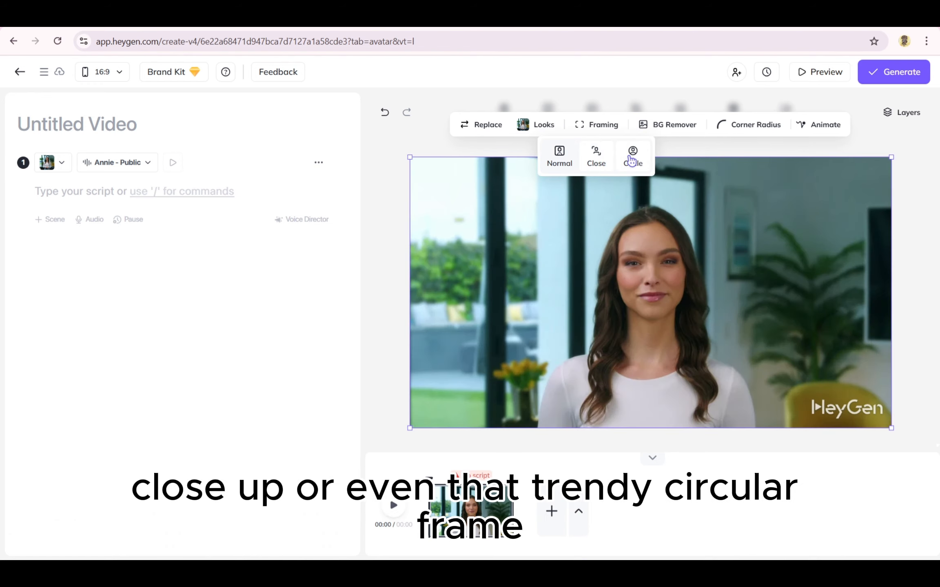
pyautogui.click(632, 159)
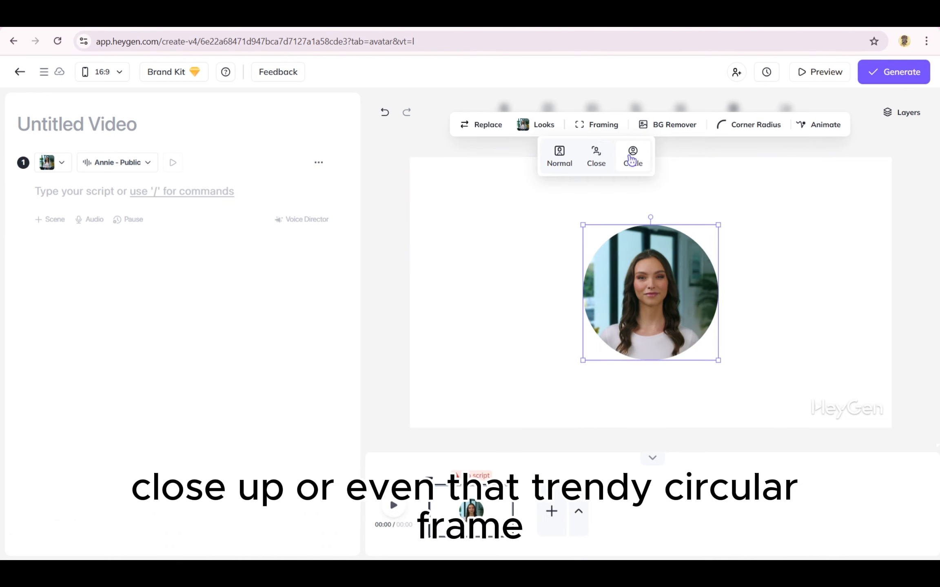
pyautogui.click(558, 156)
pyautogui.click(527, 150)
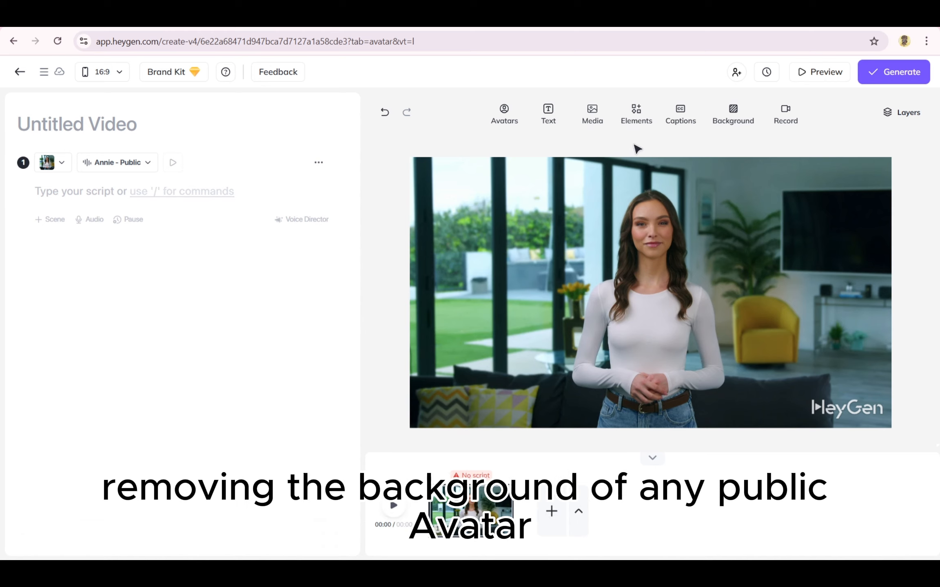
# - Remove the lounge background behind the avatar
pyautogui.click(649, 205)
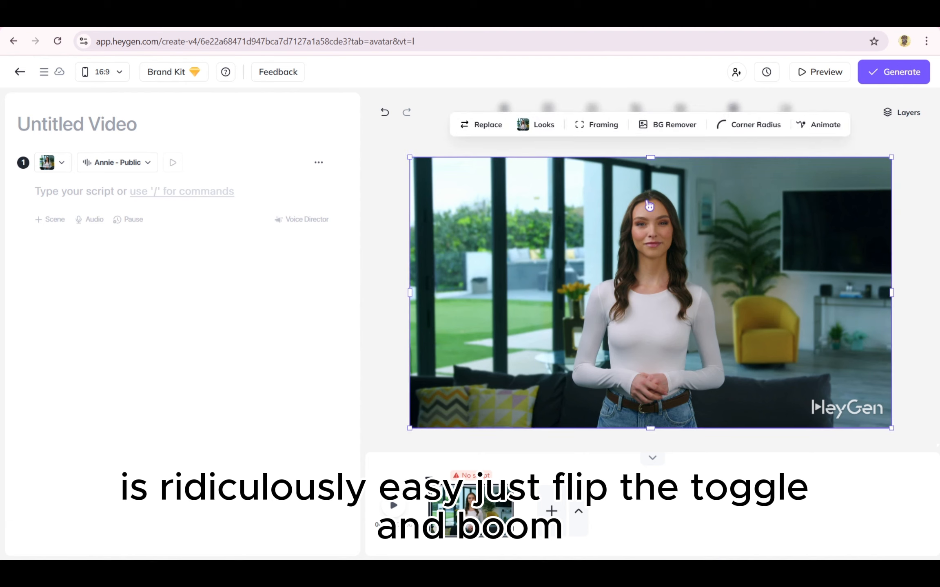
pyautogui.click(679, 133)
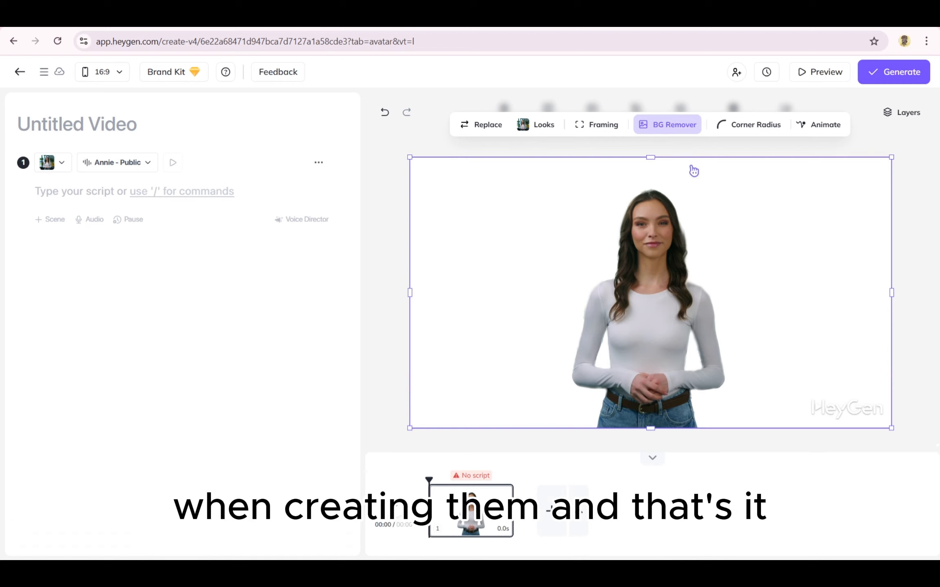
pyautogui.click(678, 136)
pyautogui.click(679, 136)
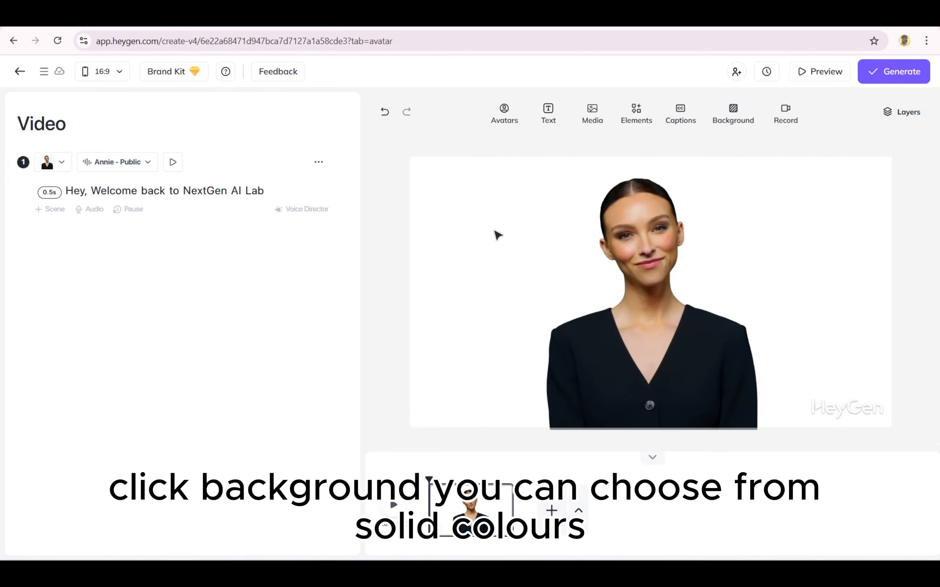
# - Set the scene background colour to Salmon and adjust it to the custom shade #9E807D
pyautogui.click(747, 124)
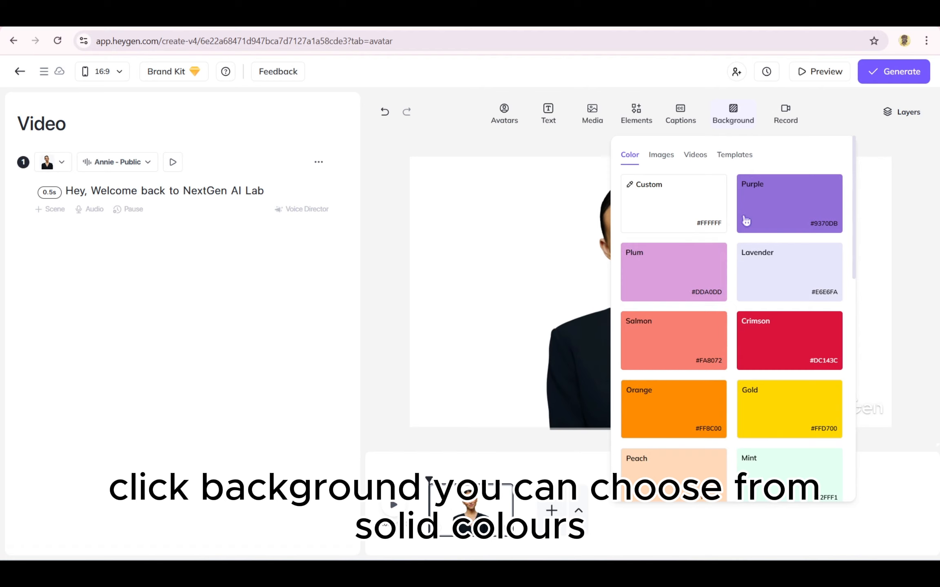
pyautogui.click(653, 333)
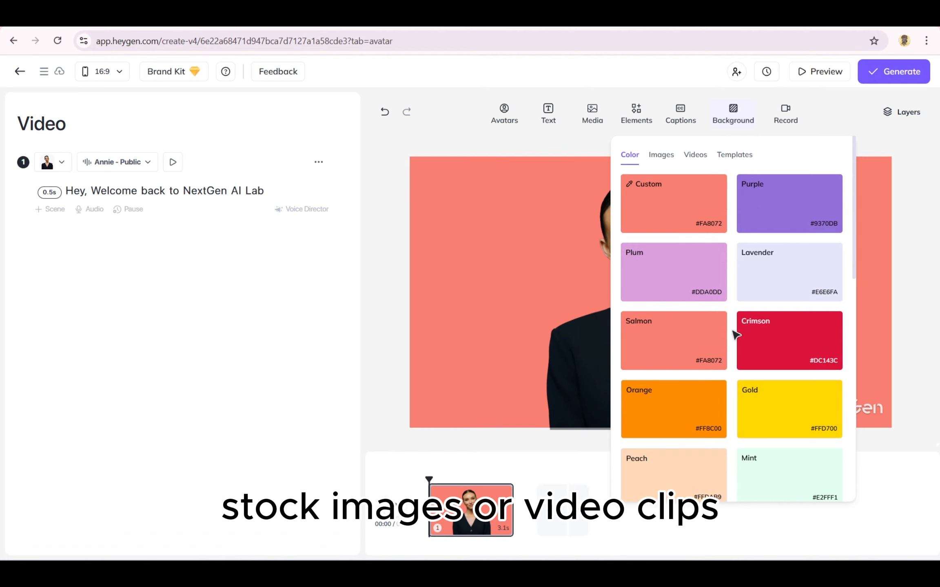
pyautogui.click(643, 185)
pyautogui.moveTo(649, 201); pyautogui.dragTo(631, 228)
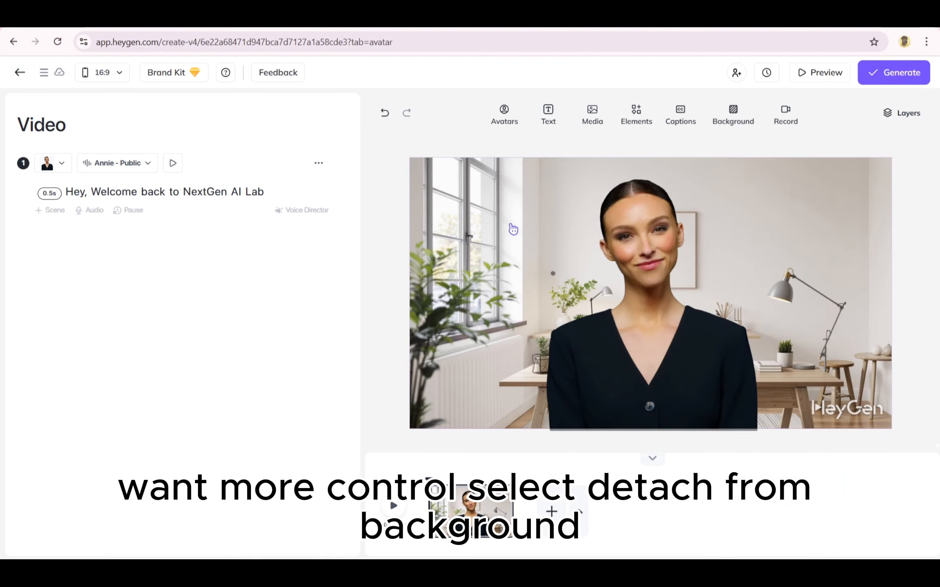
# - Detach the office image from the background, shrink it and move it to the lower left of the canvas beside the avatar
pyautogui.rightClick(509, 231)
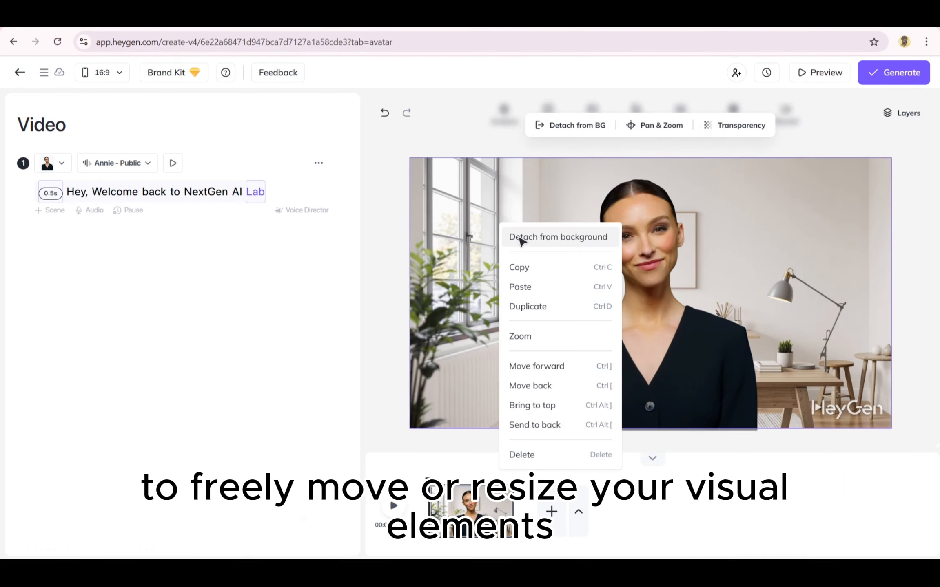
pyautogui.click(520, 237)
pyautogui.click(816, 273)
pyautogui.click(604, 299)
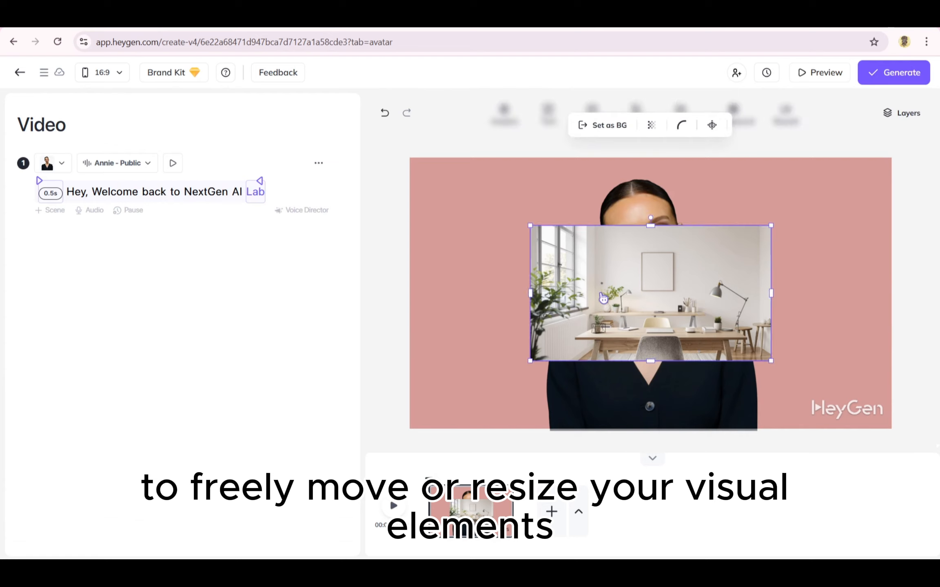
pyautogui.moveTo(603, 299); pyautogui.dragTo(486, 314)
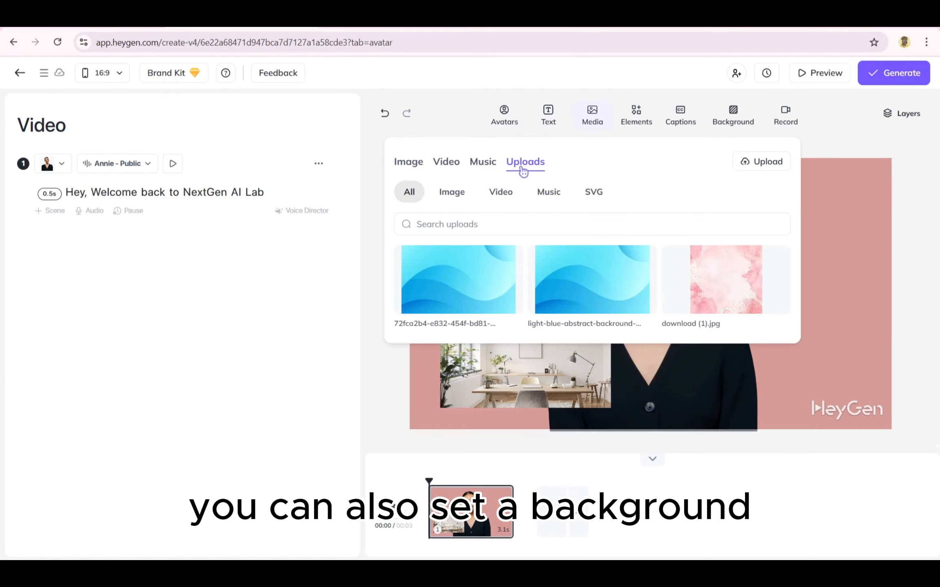
# - Add the first uploaded blue wave image over the avatar and delete the office image
pyautogui.click(476, 288)
pyautogui.moveTo(645, 300); pyautogui.dragTo(693, 220)
pyautogui.click(506, 351)
pyautogui.press('Delete')
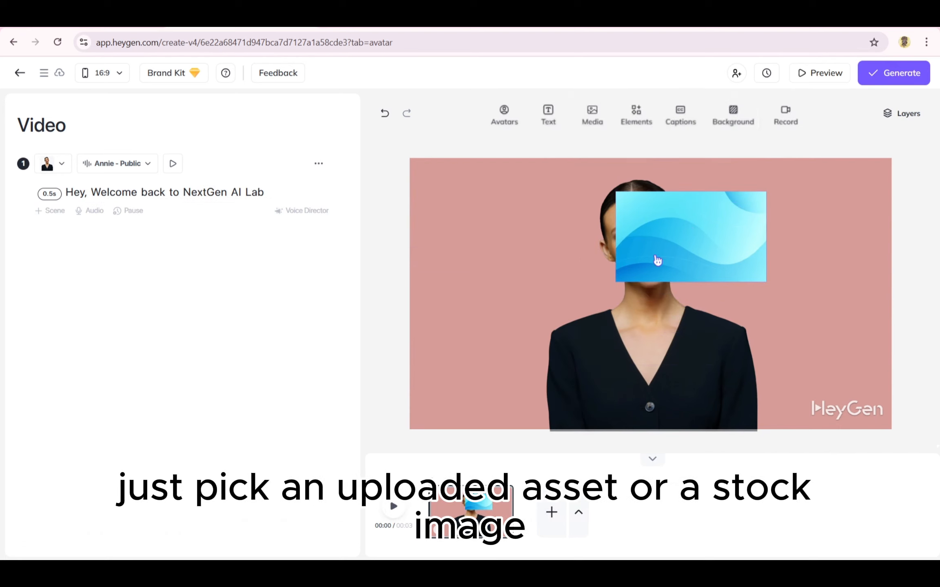
# - Move the blue wave image off the avatar's face and set it as the scene background
pyautogui.click(624, 229)
pyautogui.moveTo(623, 229); pyautogui.dragTo(533, 309)
pyautogui.rightClick(530, 307)
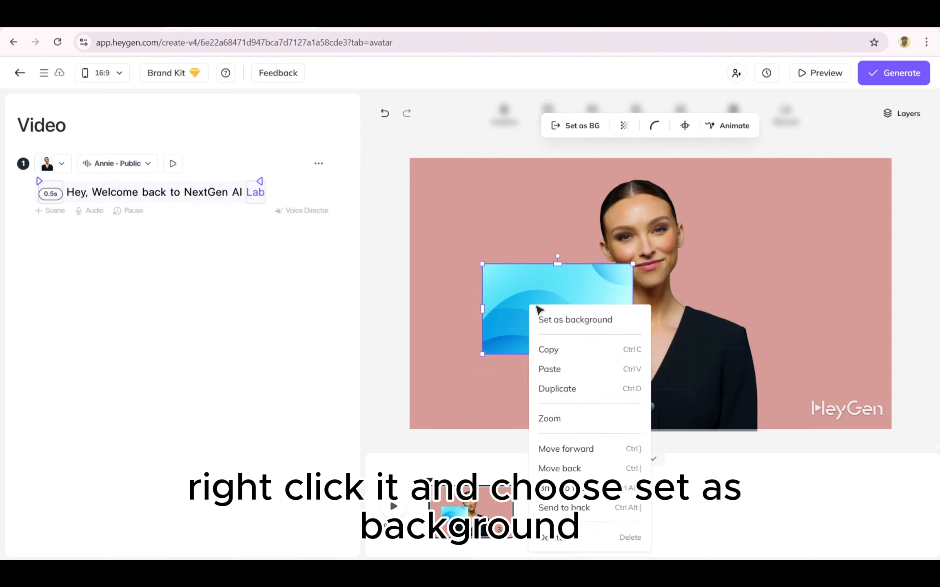
pyautogui.click(570, 319)
pyautogui.click(562, 216)
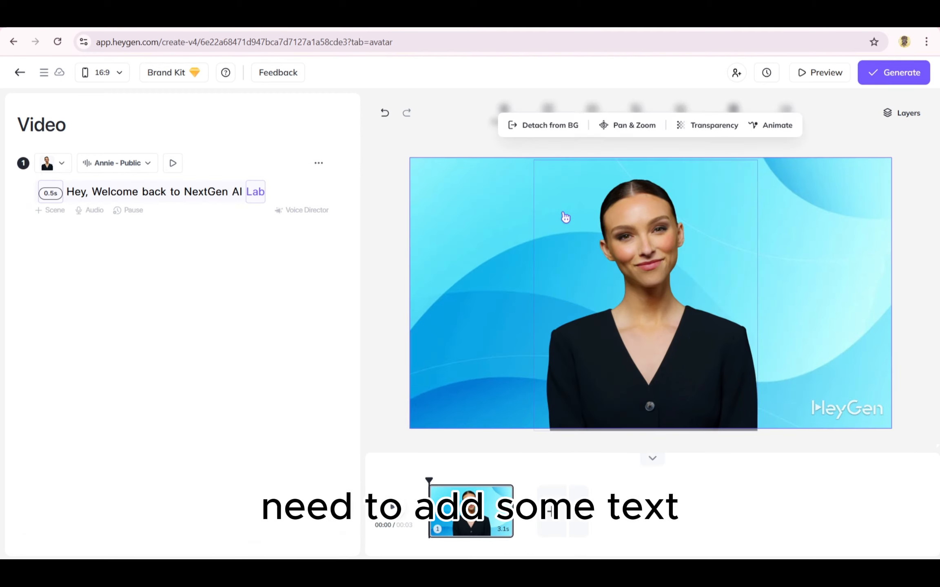
pyautogui.click(560, 177)
pyautogui.click(480, 147)
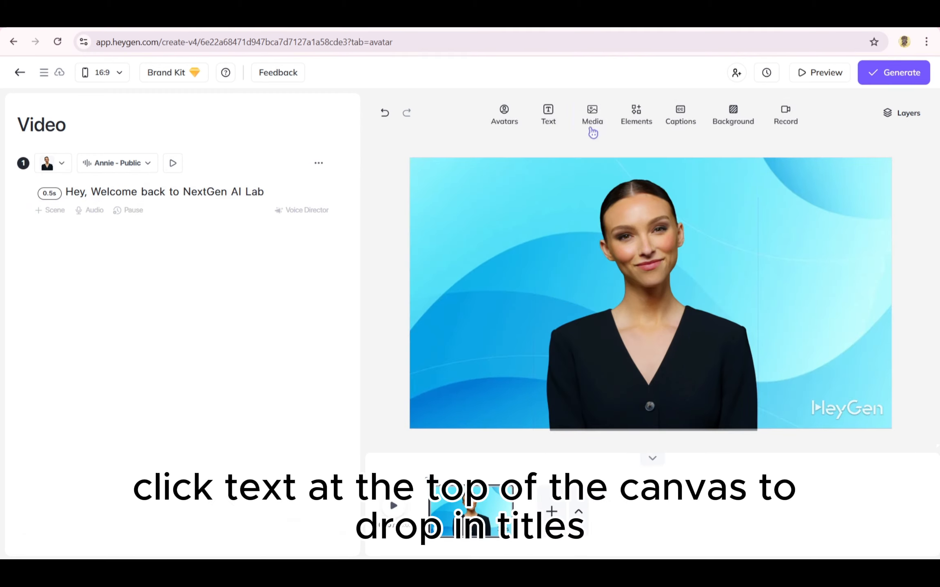
# - Add a Title text to the scene and place it in the upper left of the canvas, beside the avatar's head
pyautogui.click(557, 121)
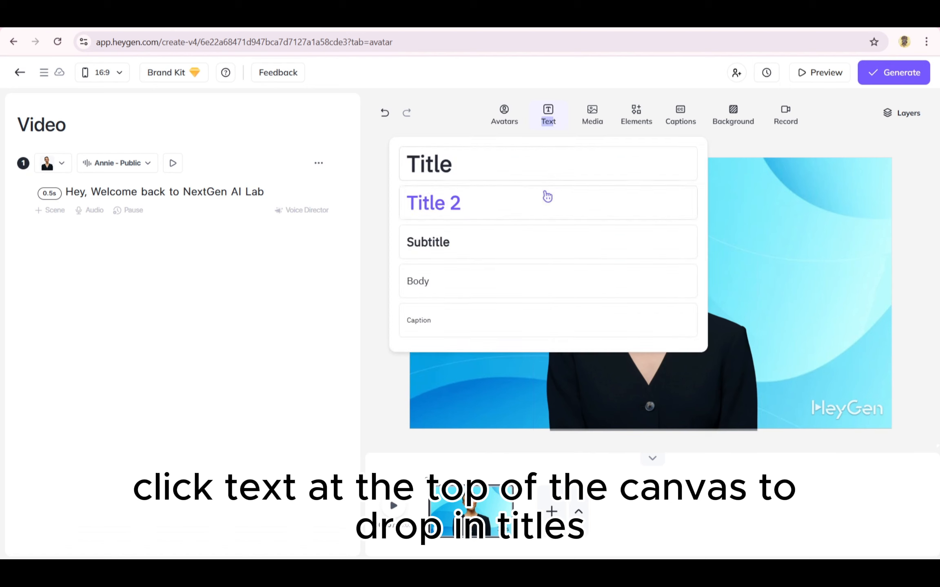
pyautogui.click(490, 164)
pyautogui.moveTo(635, 294); pyautogui.dragTo(477, 216)
# - Replace the placeholder title text with "NextGen AI Lab"
pyautogui.doubleClick(477, 215)
pyautogui.tripleClick(513, 213)
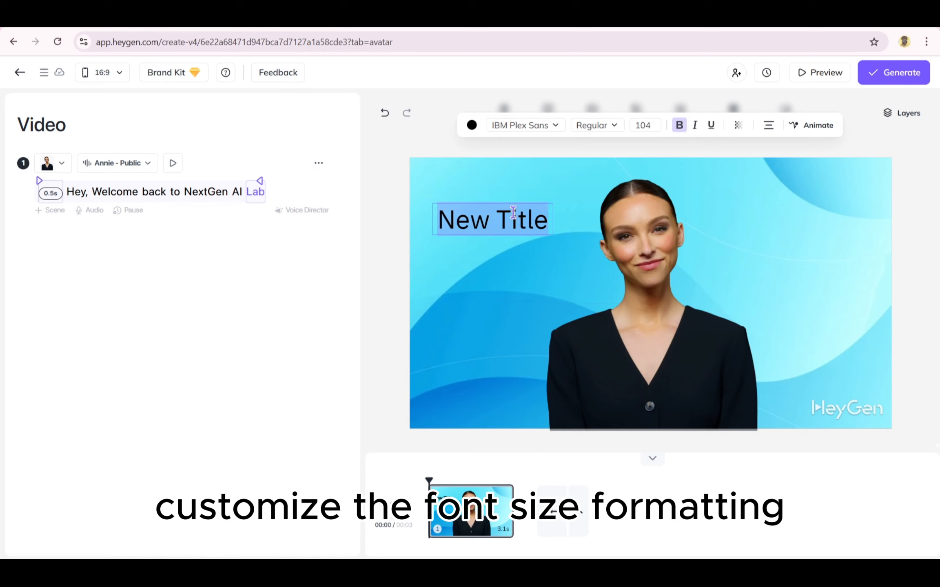
pyautogui.write('TitleNe')
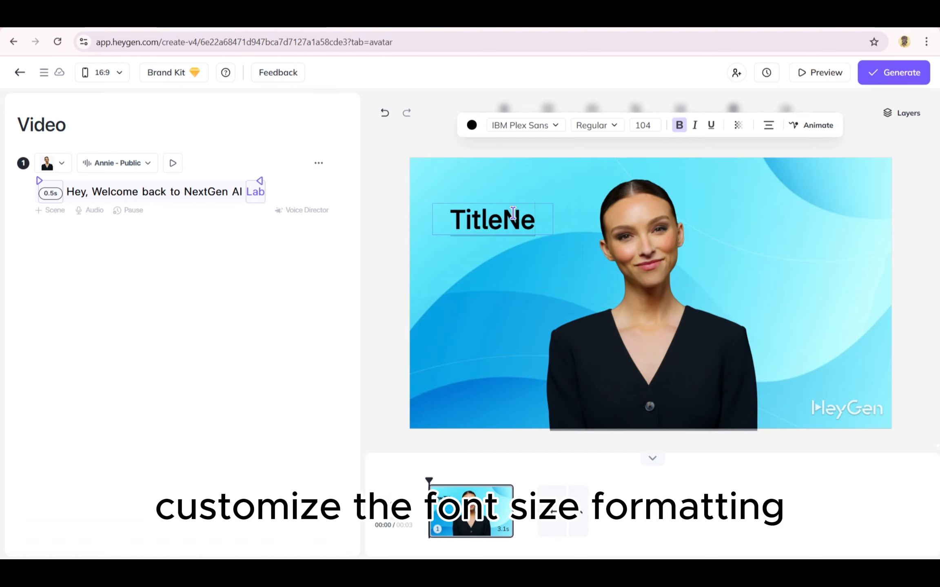
pyautogui.press('BackSpace')
pyautogui.press('BackSpace')
pyautogui.press('BackSpace')
pyautogui.press('BackSpace')
pyautogui.press('BackSpace')
pyautogui.press('BackSpace')
pyautogui.press('BackSpace')
pyautogui.write('Next')
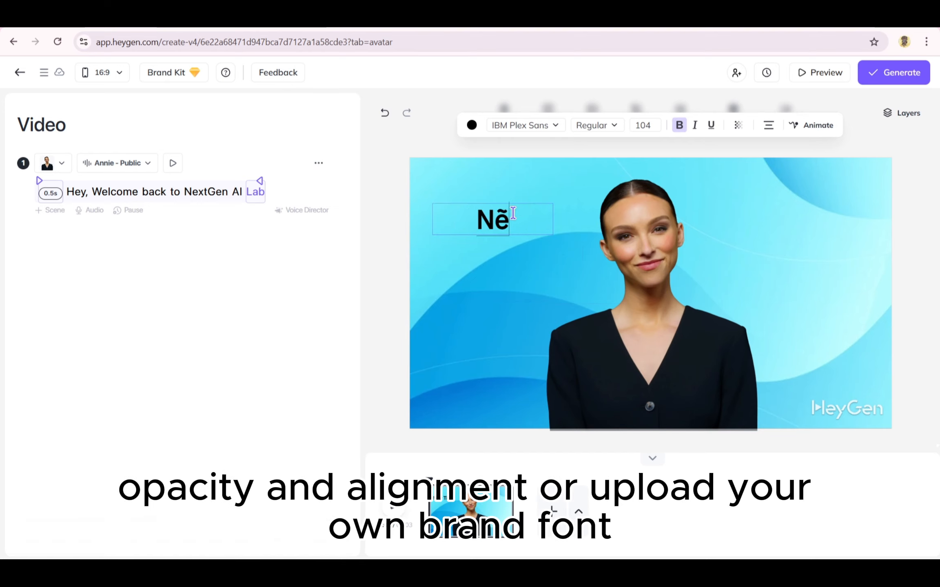
pyautogui.write('Gen')
pyautogui.press('BackSpace')
pyautogui.press('BackSpace')
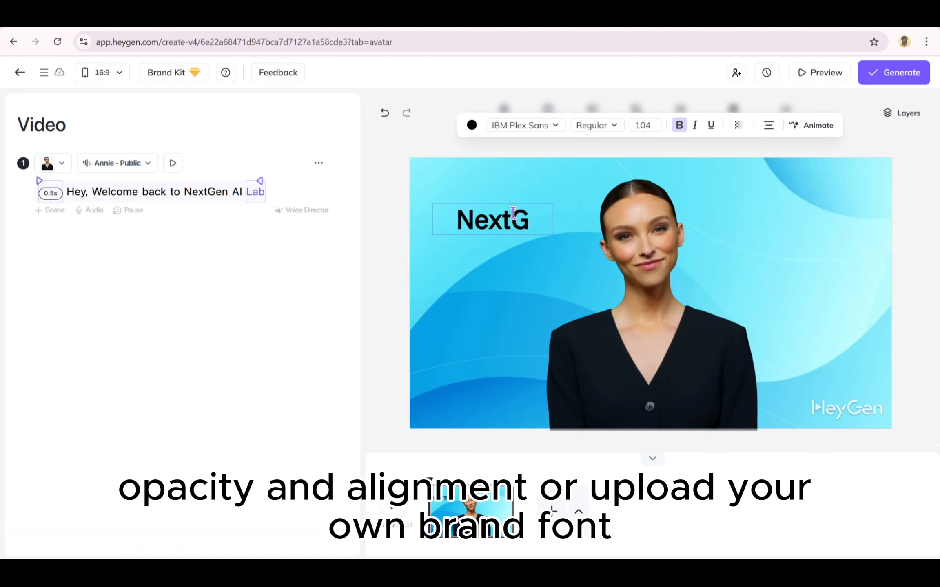
pyautogui.write('en AI')
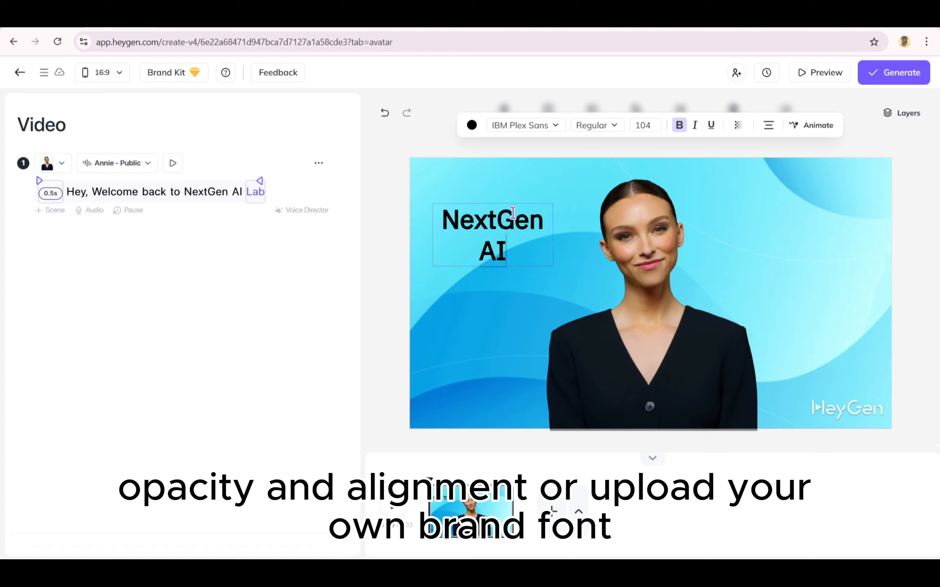
pyautogui.write(' Lab')
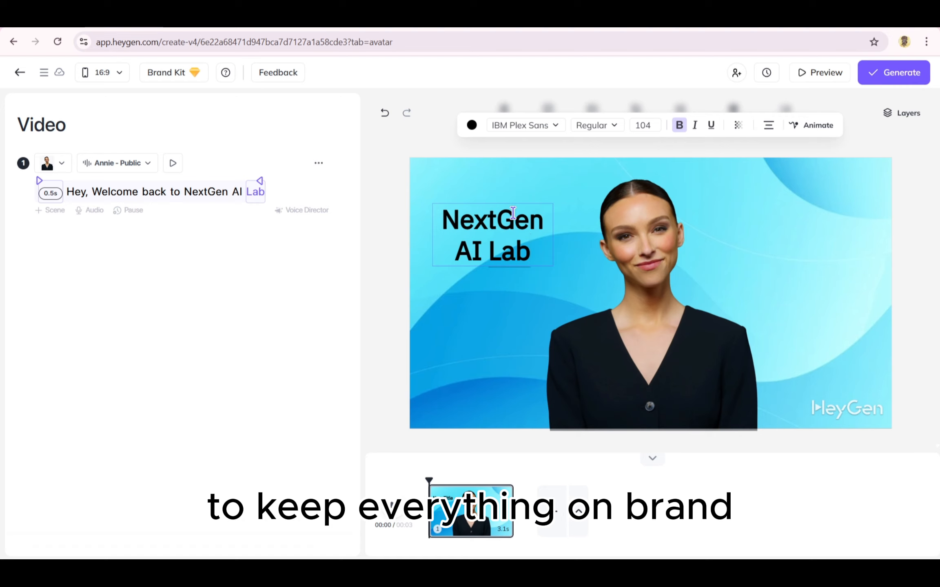
# - Finish editing the NextGen AI Lab title and move it slightly up and to the right
pyautogui.click(567, 252)
pyautogui.click(426, 288)
pyautogui.moveTo(475, 254); pyautogui.dragTo(480, 244)
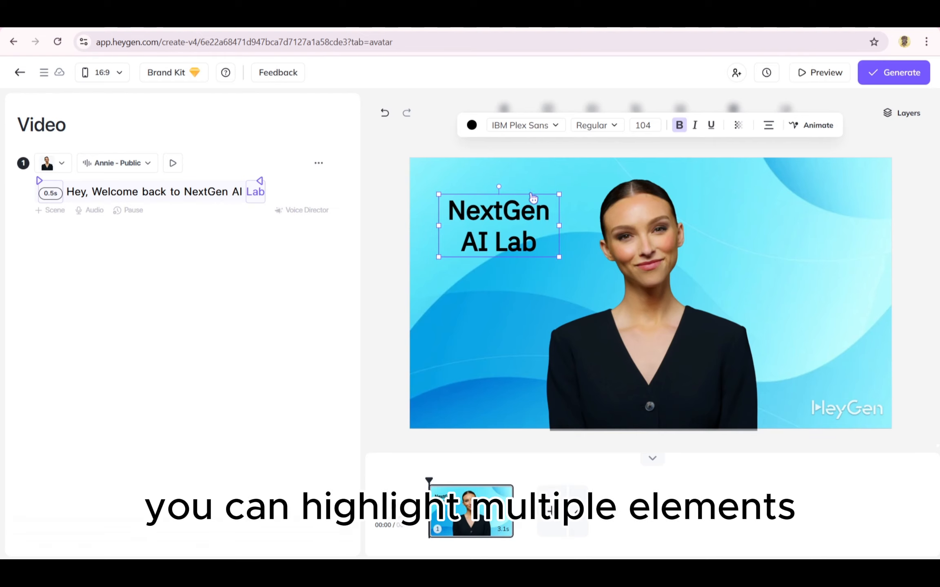
pyautogui.click(551, 126)
pyautogui.scroll(-10, 540, 191)
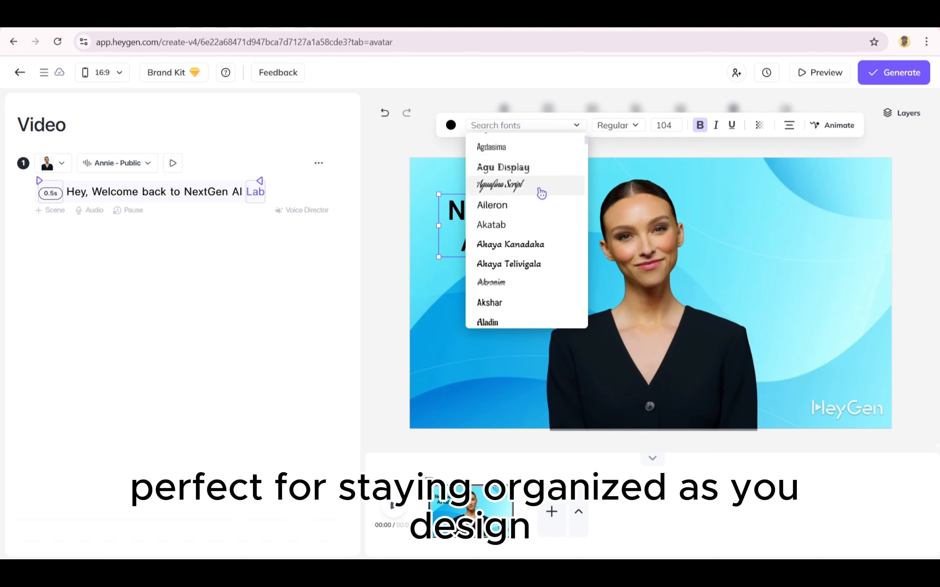
pyautogui.click(398, 147)
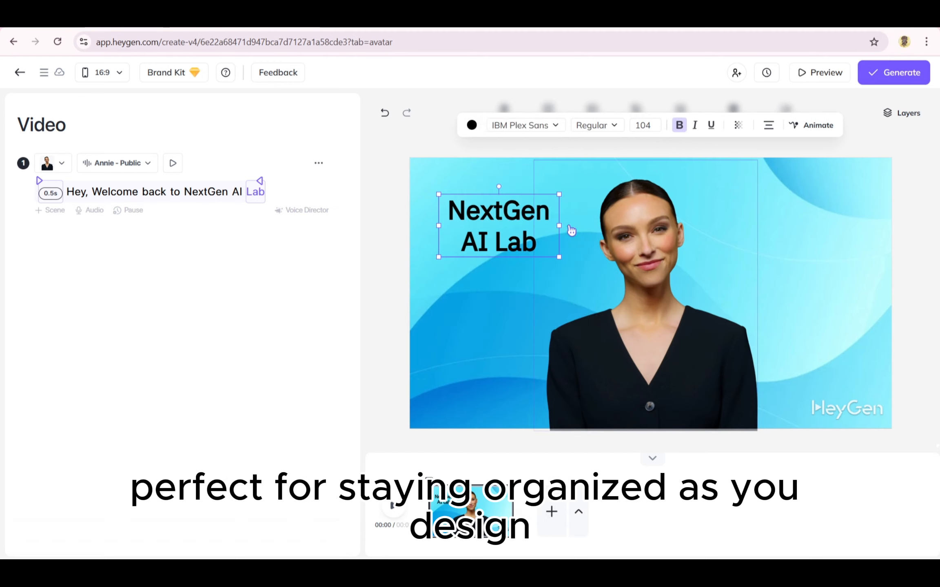
pyautogui.click(578, 248)
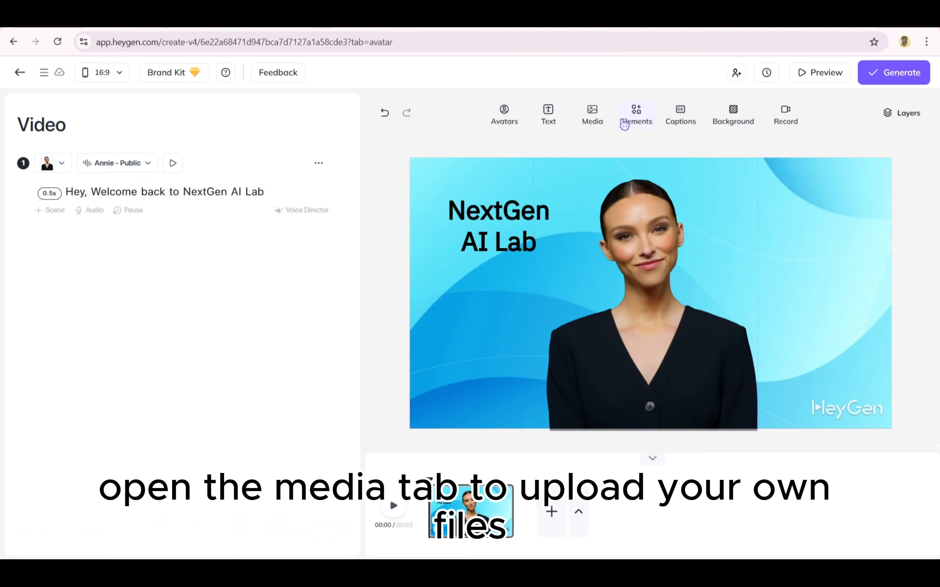
# - Add the red poppy stock image, move it to the right of the avatar and shrink it to about 519 x 346
pyautogui.click(599, 114)
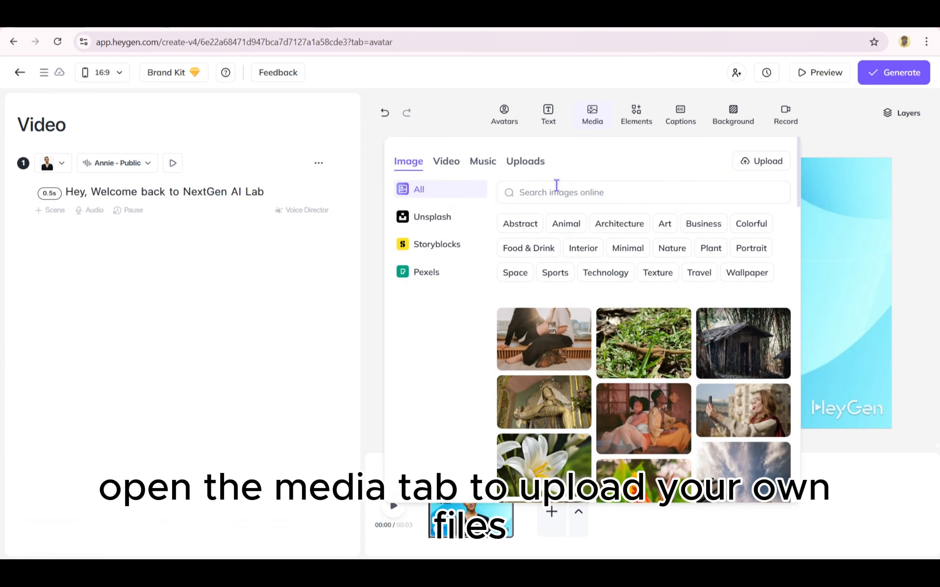
pyautogui.scroll(-15, 542, 339)
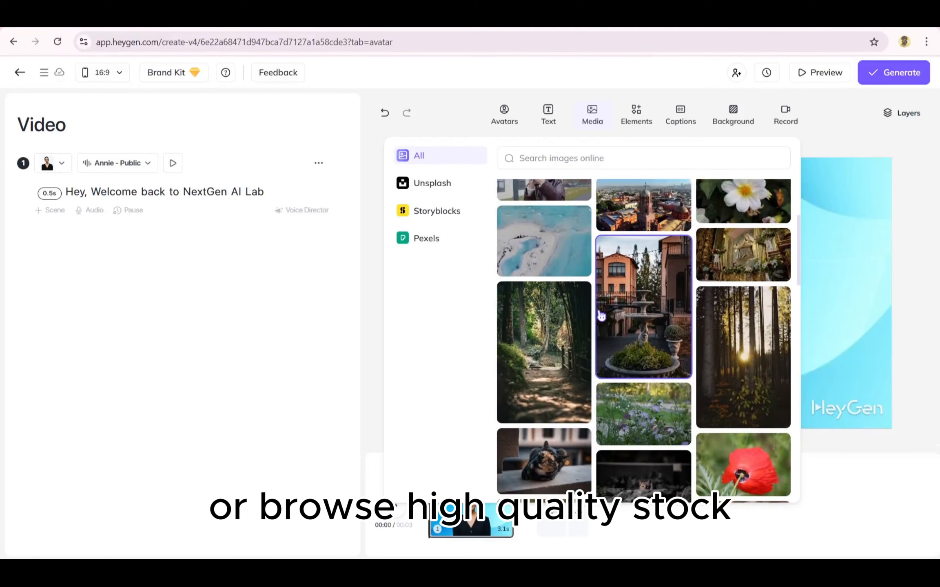
pyautogui.scroll(-5, 600, 315)
pyautogui.click(740, 312)
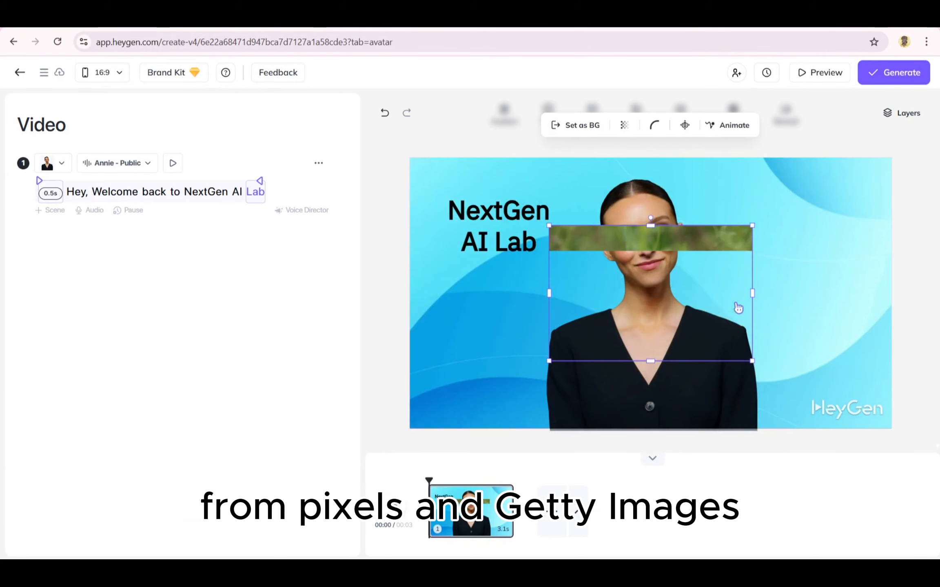
pyautogui.moveTo(673, 306); pyautogui.dragTo(799, 338)
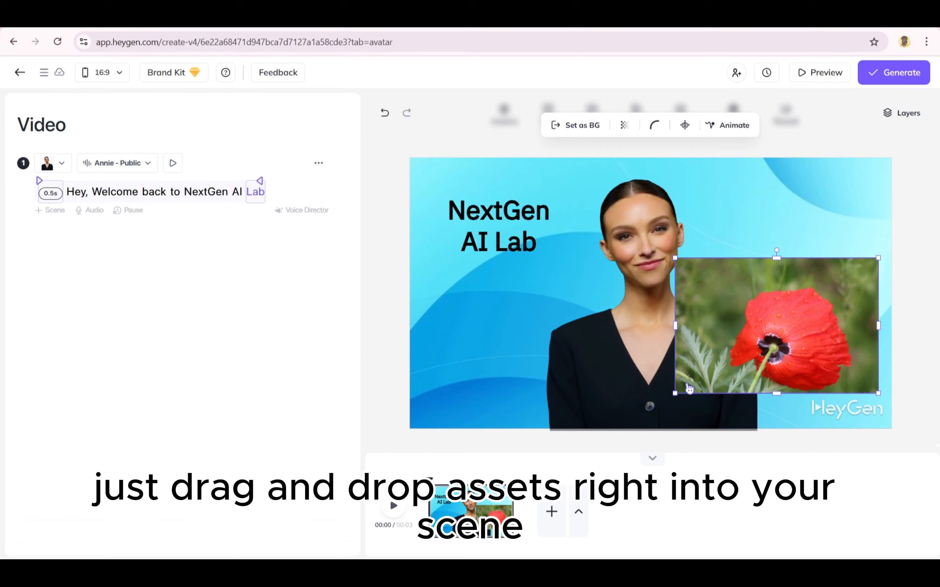
pyautogui.moveTo(689, 389); pyautogui.dragTo(739, 333)
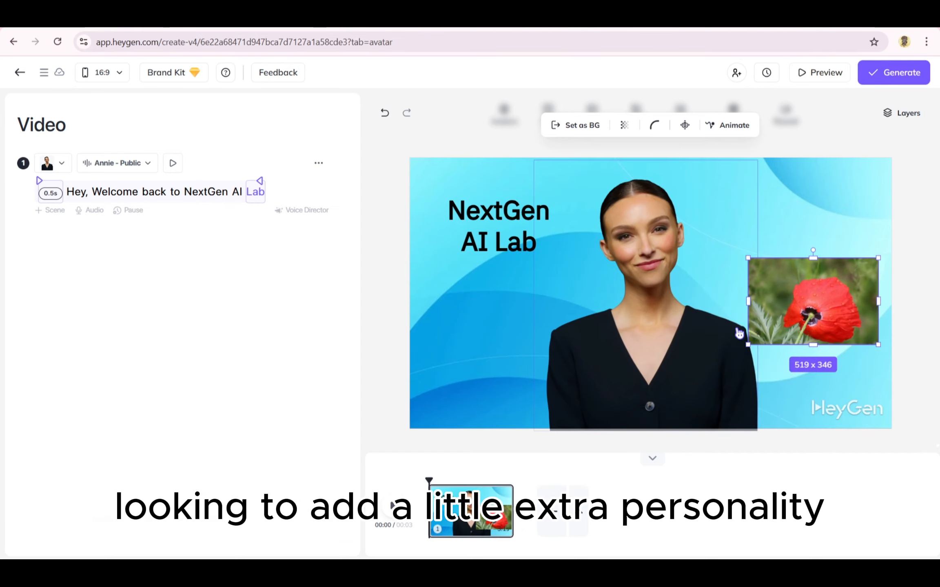
# - Look through the frame and sticker elements and place the first upright device frame around the poppy image beside the avatar
pyautogui.click(637, 115)
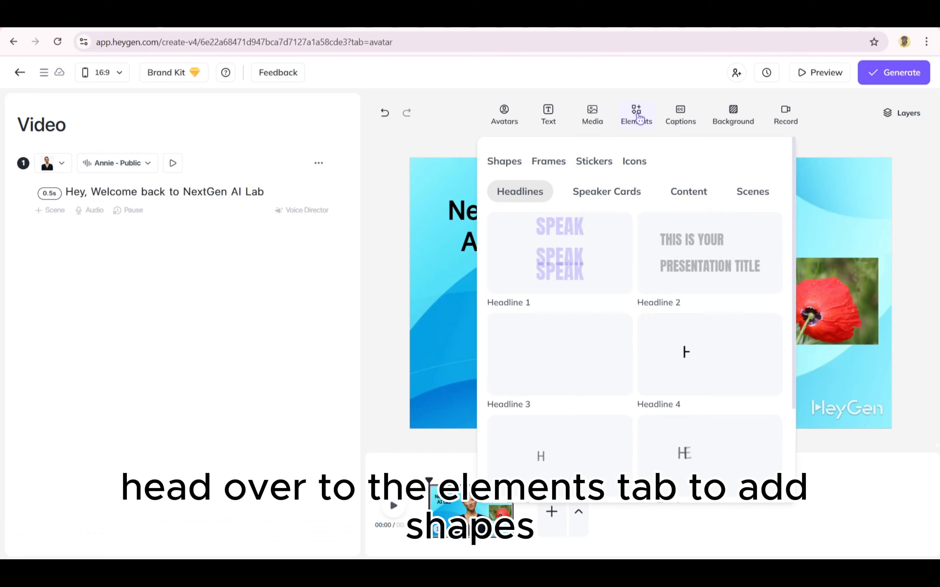
pyautogui.click(551, 162)
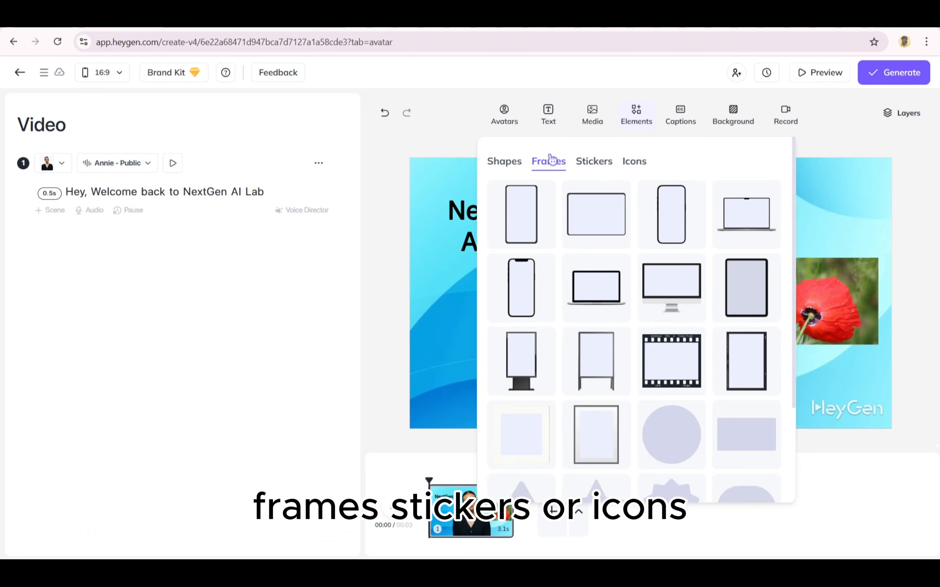
pyautogui.click(594, 162)
pyautogui.click(560, 160)
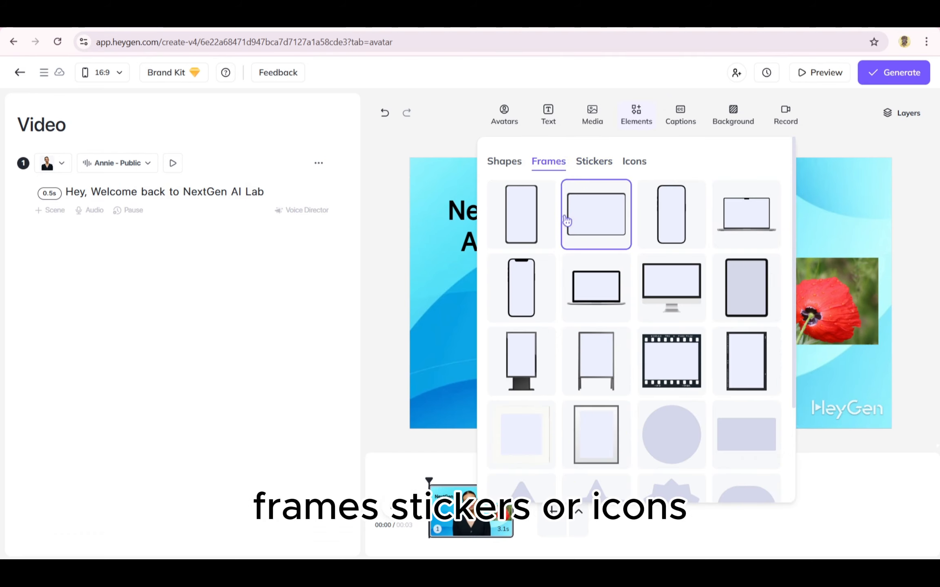
pyautogui.click(530, 220)
pyautogui.moveTo(768, 284); pyautogui.dragTo(627, 280)
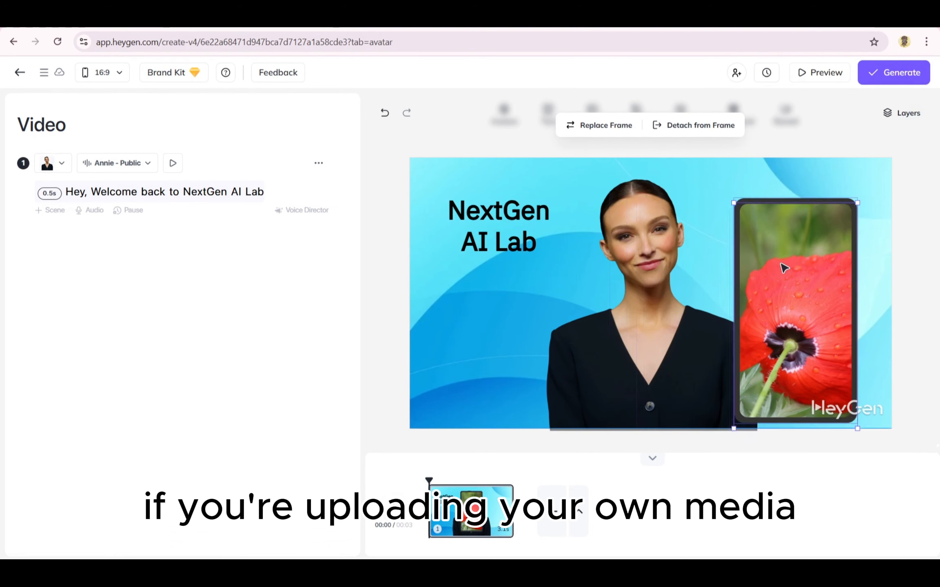
pyautogui.click(596, 116)
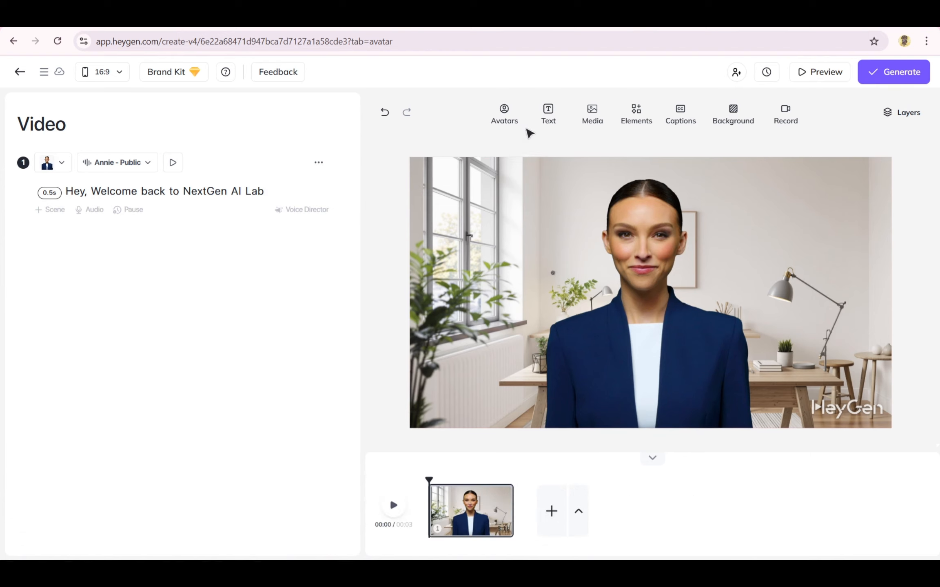
# - Add a Title text to the office scene, place it in the upper left of the canvas and colour it red
pyautogui.click(552, 116)
pyautogui.click(508, 169)
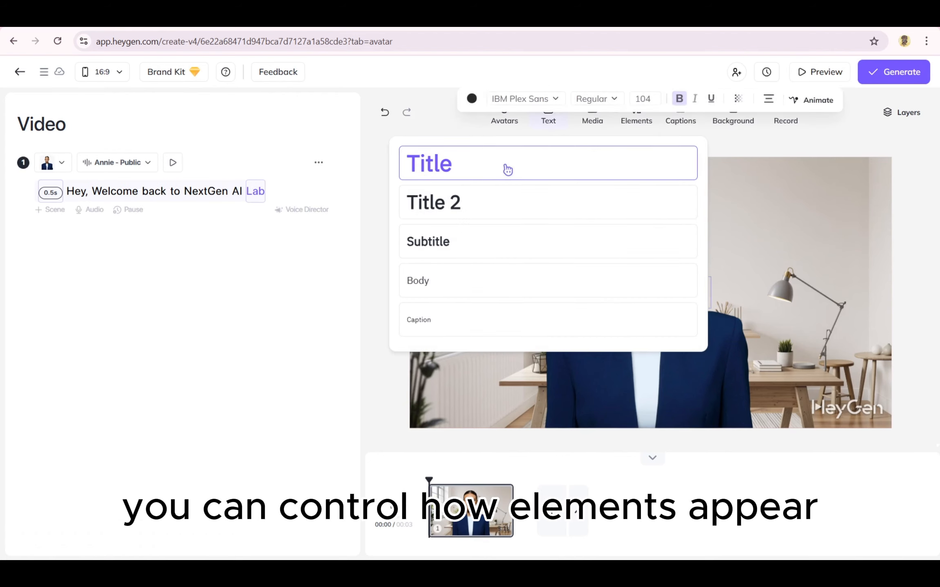
pyautogui.moveTo(620, 281); pyautogui.dragTo(467, 185)
pyautogui.click(472, 124)
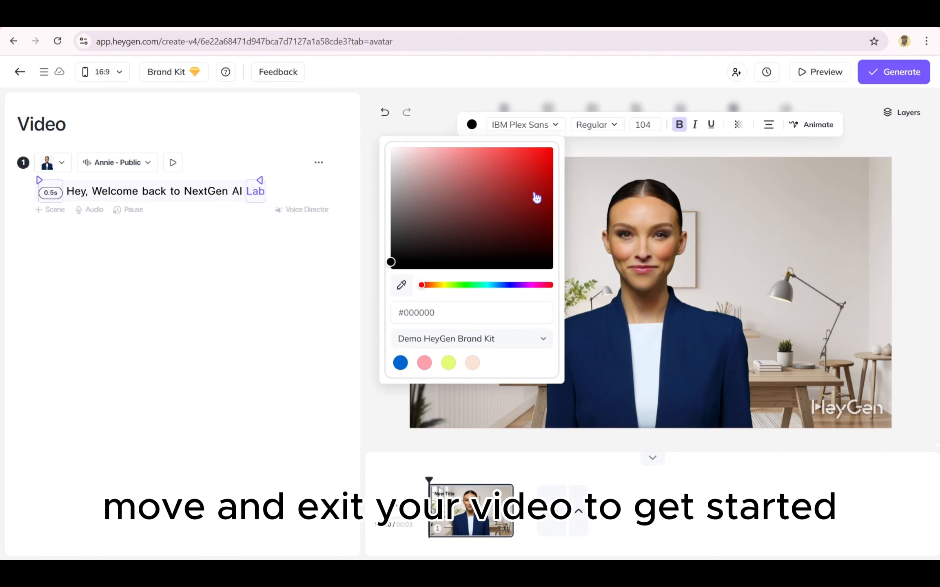
pyautogui.moveTo(524, 210); pyautogui.dragTo(529, 164)
pyautogui.click(426, 119)
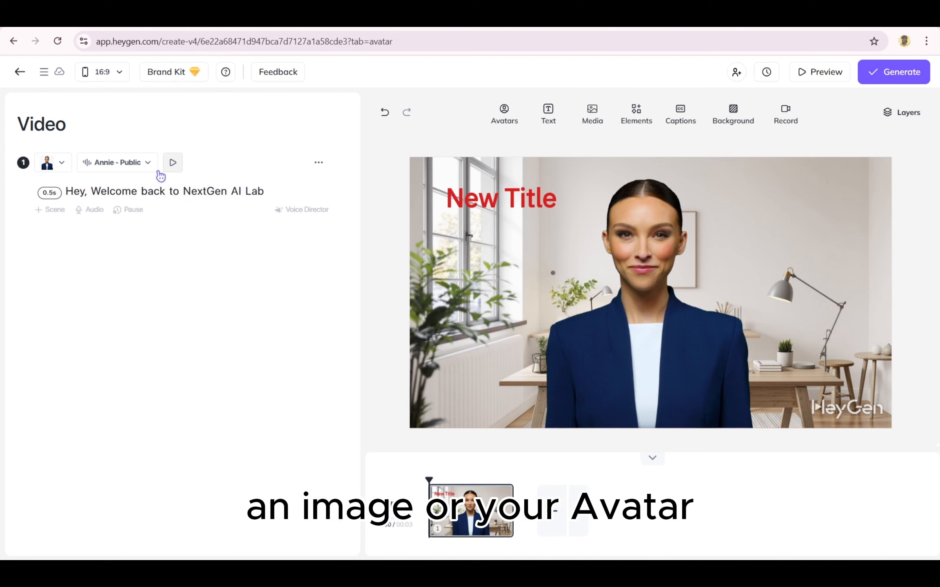
# - Make the red title appear at the word "Welcome" in the script and scrub the timeline to 00:02 to check it
pyautogui.click(434, 198)
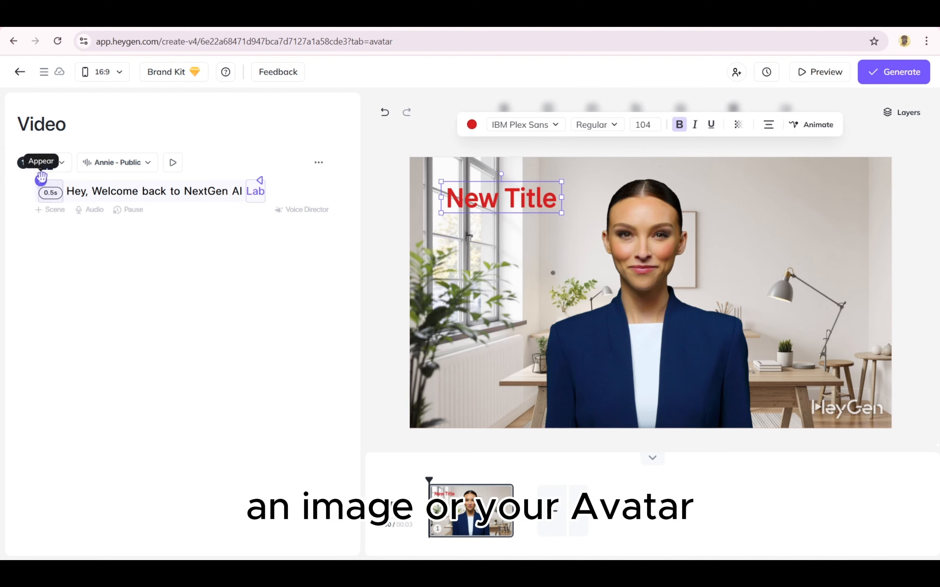
pyautogui.moveTo(39, 179); pyautogui.dragTo(72, 180)
pyautogui.click(96, 186)
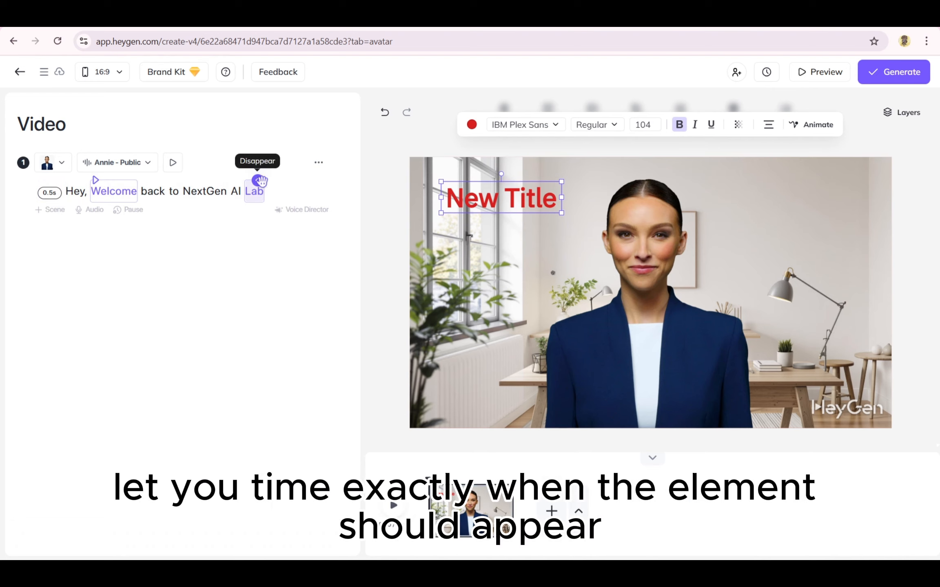
pyautogui.click(452, 479)
pyautogui.moveTo(435, 479); pyautogui.dragTo(501, 481)
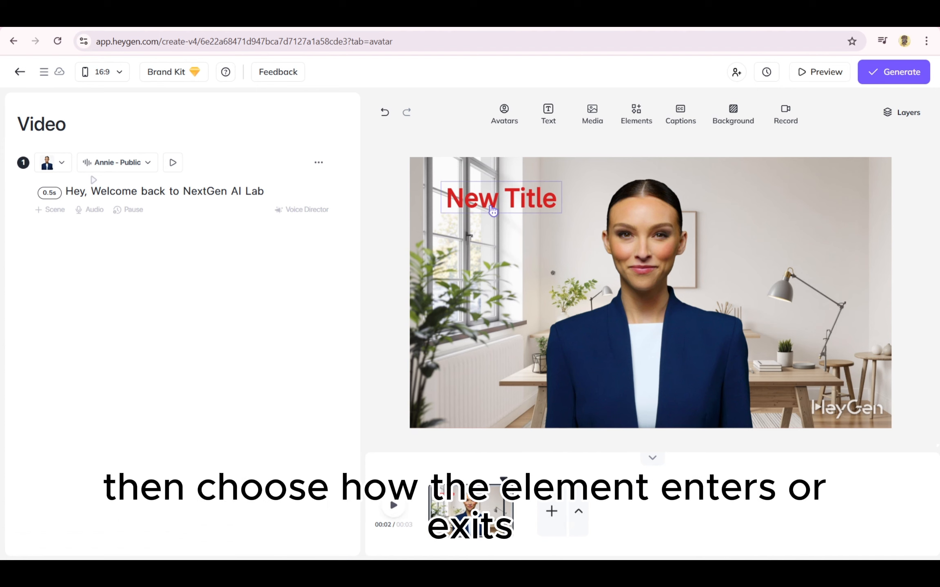
# - Change the red title's animation from Wipe to Grow
pyautogui.click(493, 209)
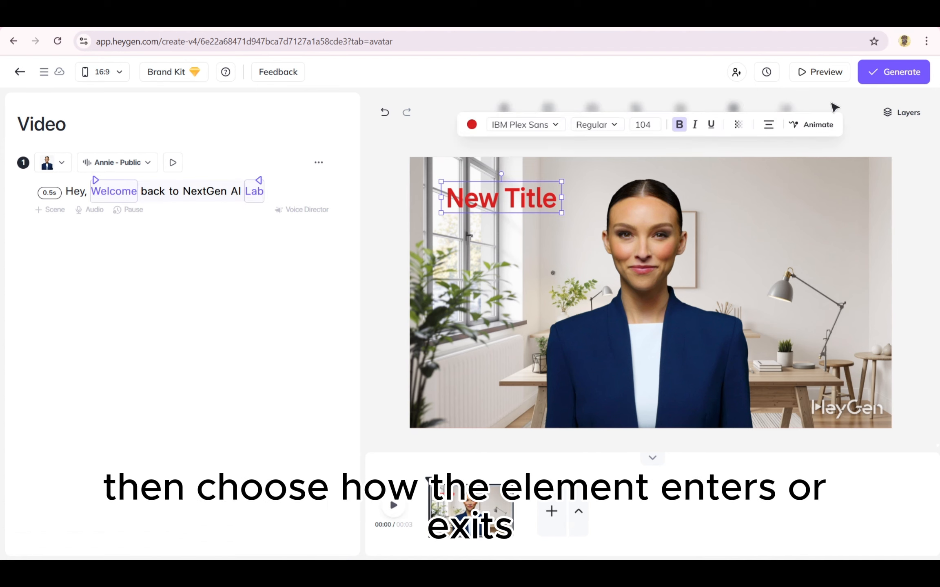
pyautogui.click(805, 123)
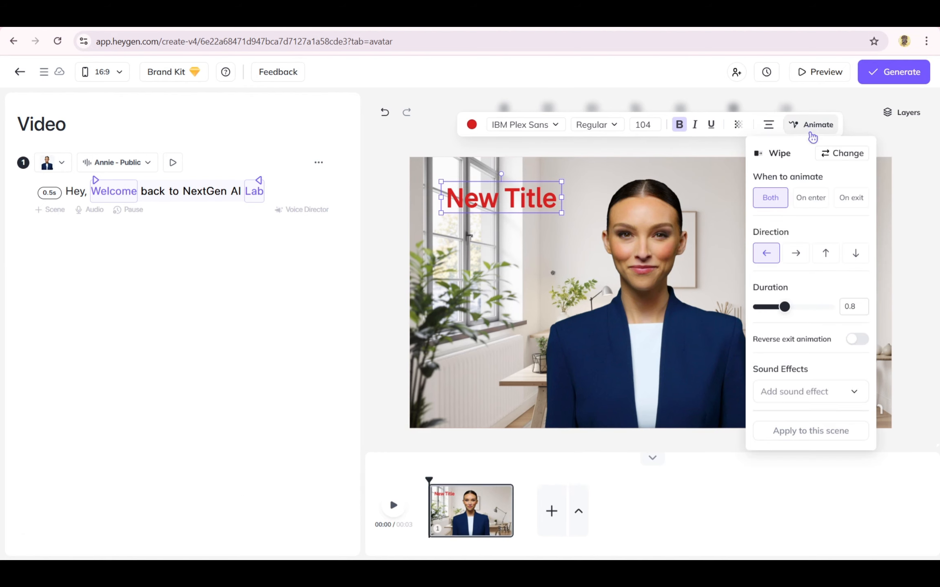
pyautogui.click(841, 153)
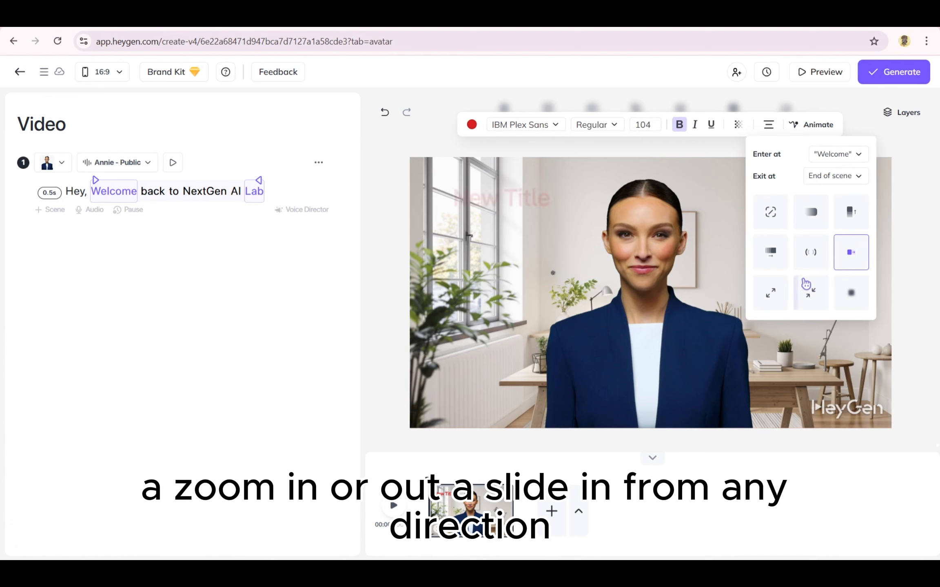
pyautogui.click(780, 286)
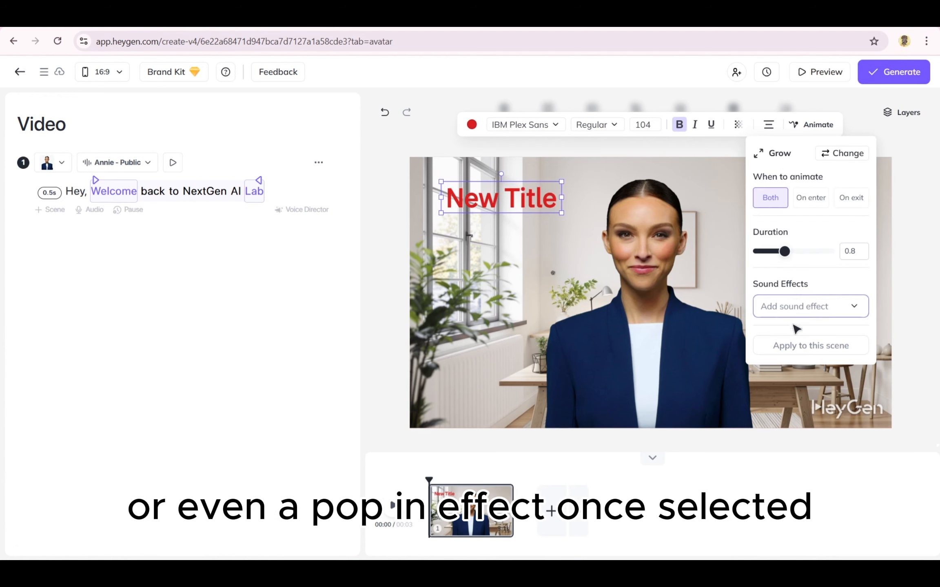
pyautogui.moveTo(786, 254)
pyautogui.mouseDown()
pyautogui.moveTo(804, 256)
pyautogui.moveTo(785, 257)
pyautogui.mouseUp()
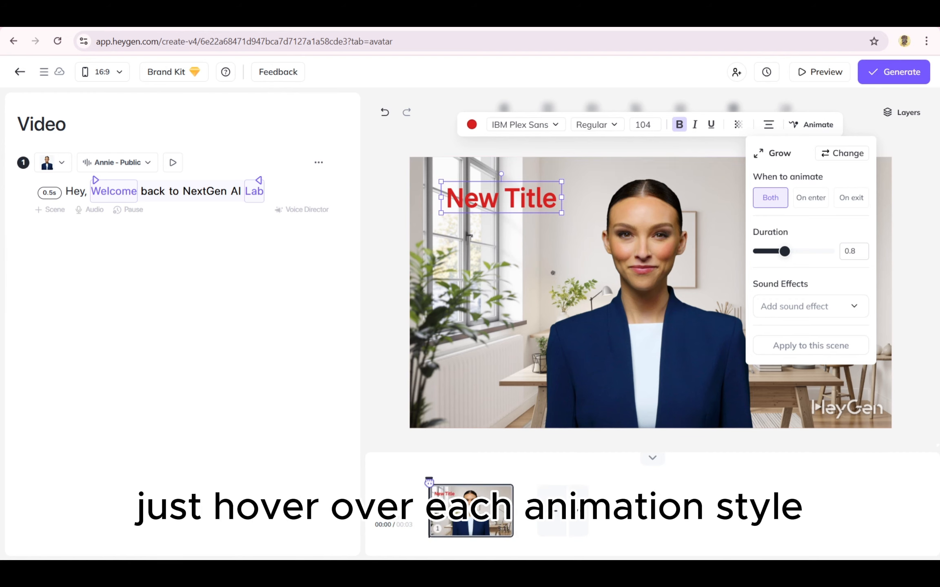
# - Play the scene from its start to preview the red title's animation
pyautogui.click(428, 482)
pyautogui.moveTo(778, 206)
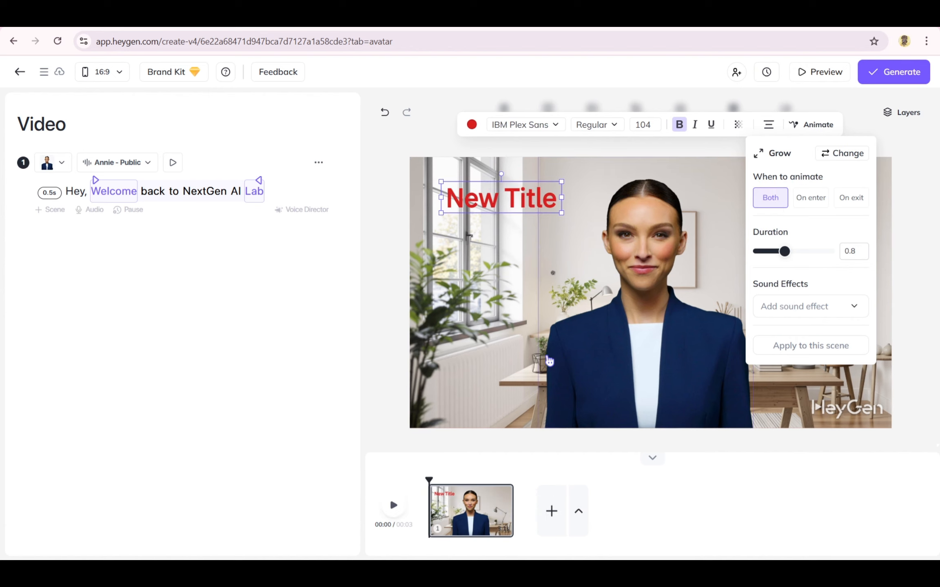
pyautogui.click(402, 509)
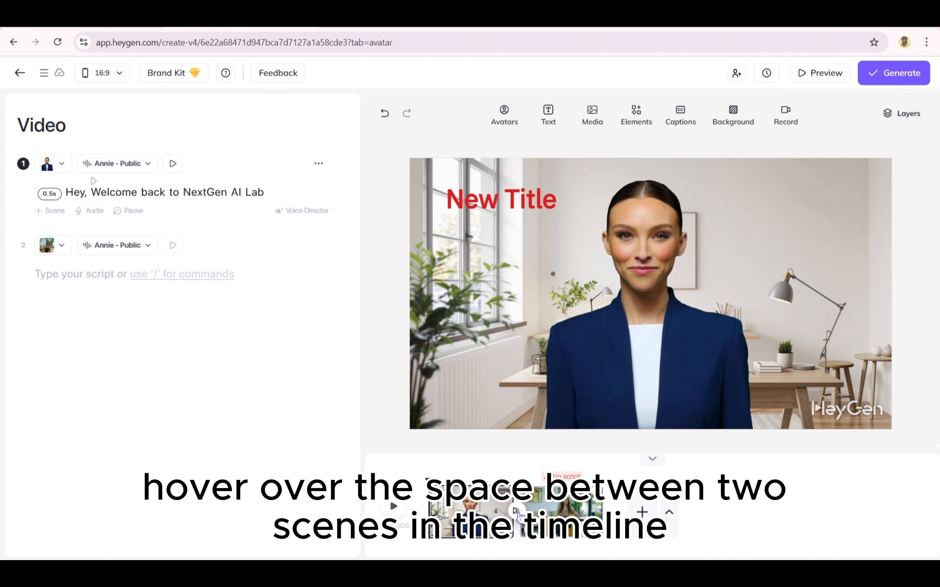
# - Add the gradient-style transition between scenes 1 and 2, set its duration to 0.6s and apply it to all scenes
pyautogui.click(516, 511)
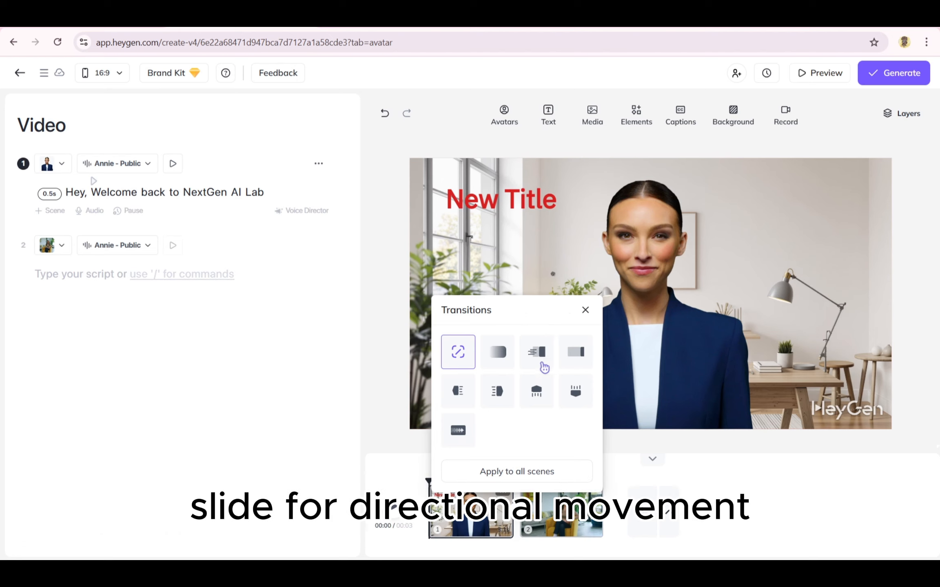
pyautogui.click(495, 358)
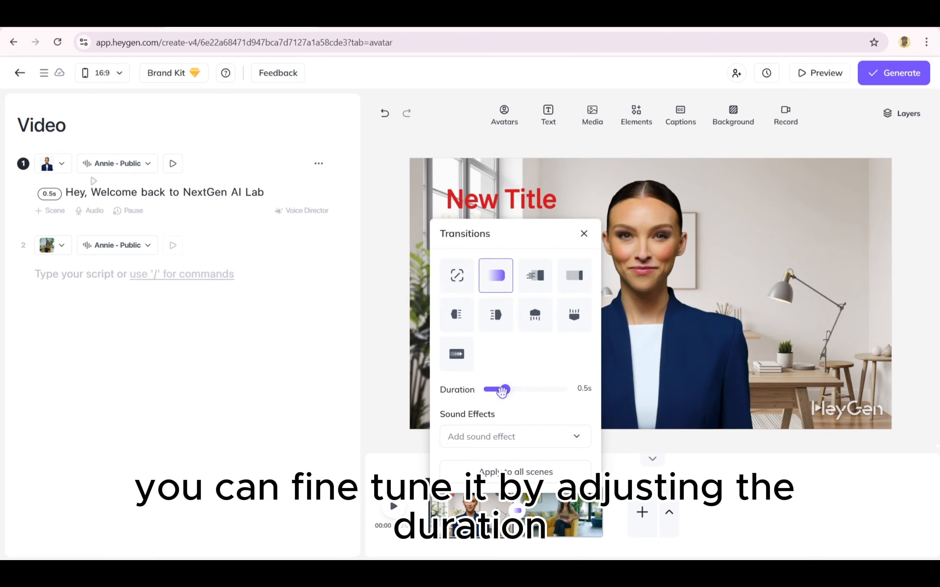
pyautogui.moveTo(505, 389); pyautogui.dragTo(508, 392)
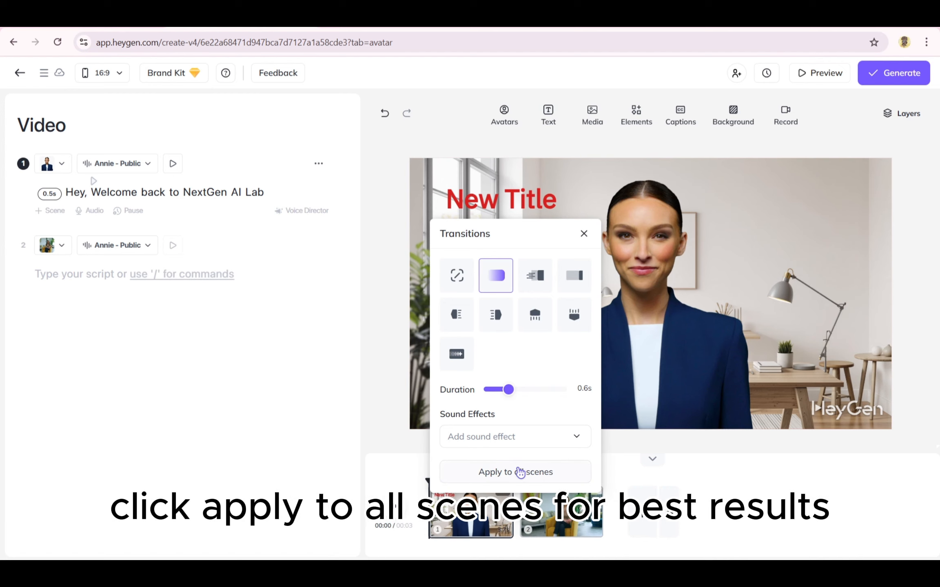
pyautogui.click(520, 472)
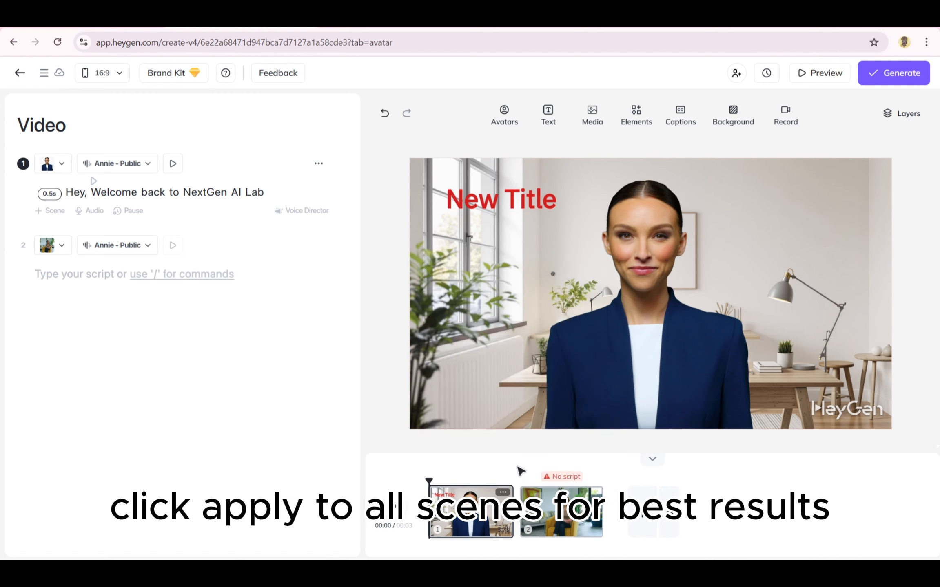
pyautogui.moveTo(429, 481); pyautogui.dragTo(551, 483)
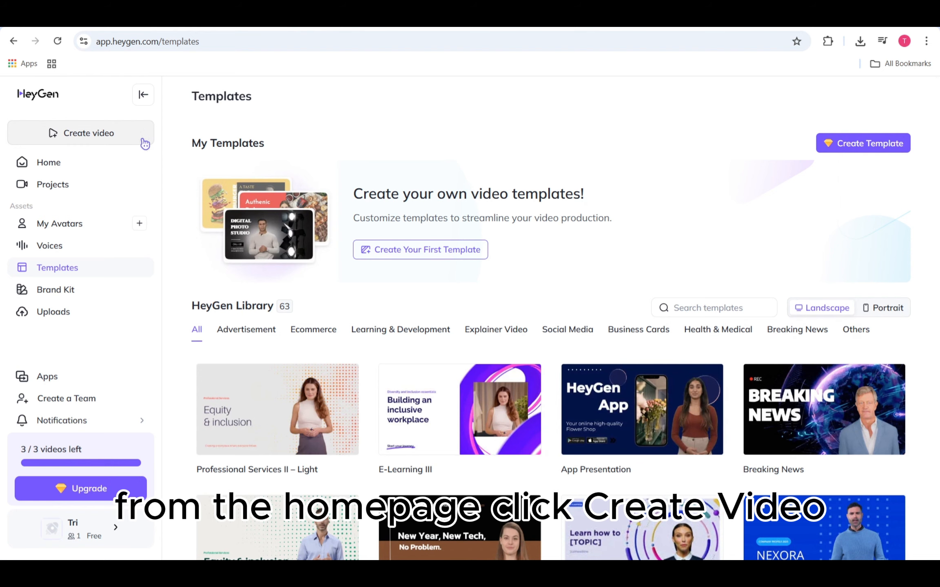
# - Start creating a new video from a template and browse the HeyGen Library of landscape templates
pyautogui.click(121, 133)
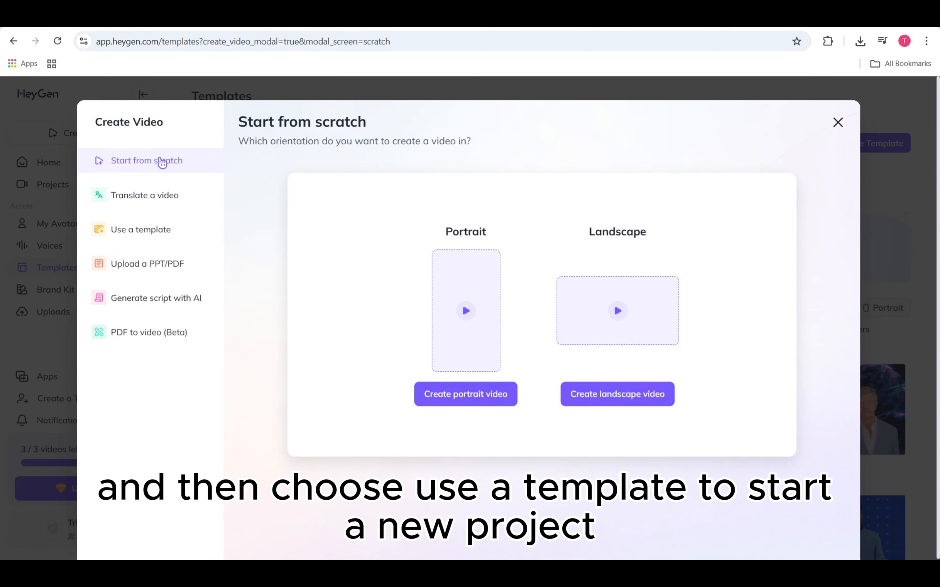
pyautogui.click(172, 241)
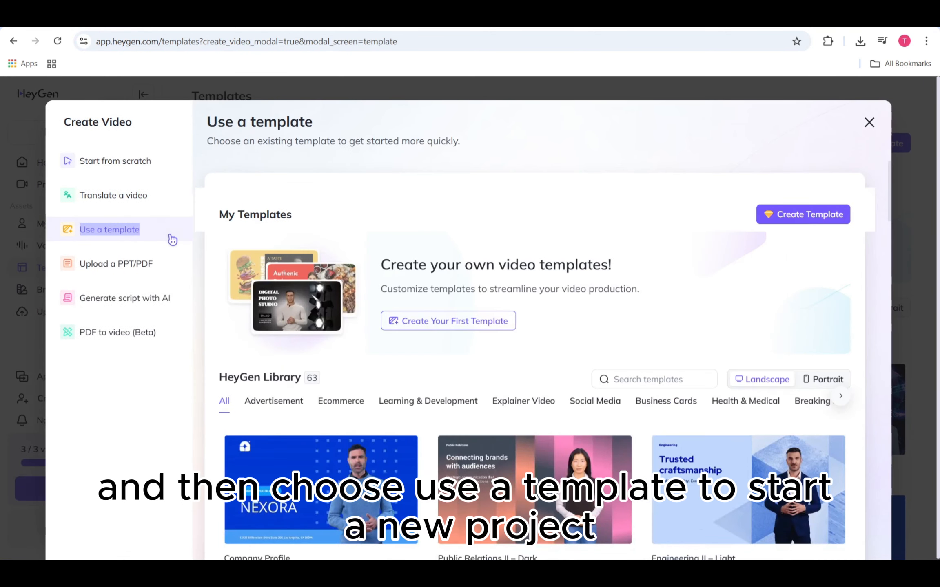
pyautogui.scroll(-5, 413, 297)
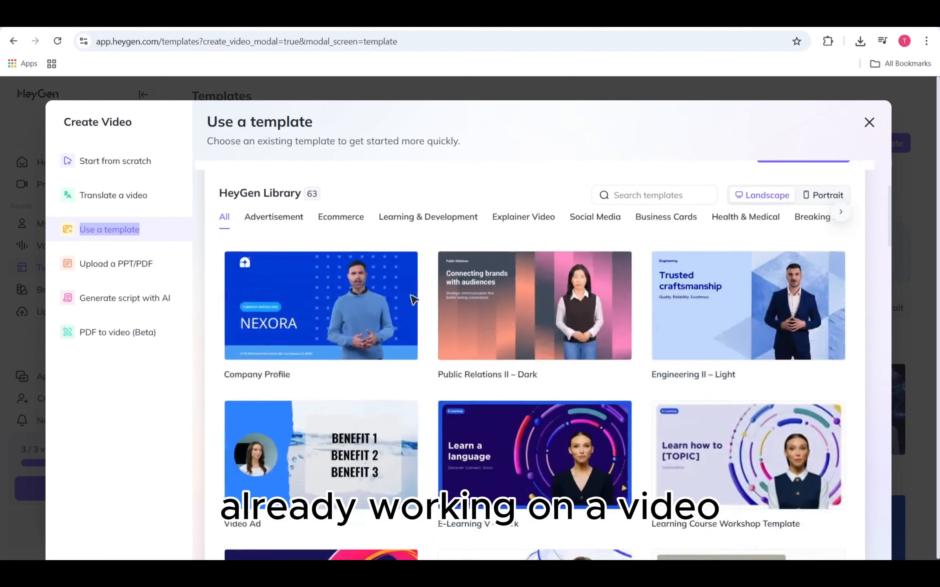
pyautogui.scroll(-10, 413, 299)
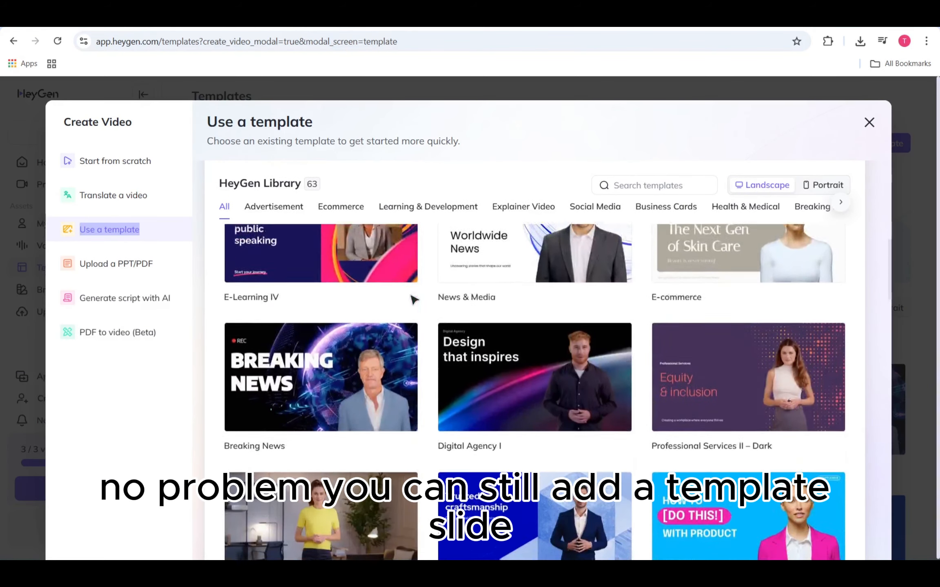
pyautogui.scroll(-2, 414, 299)
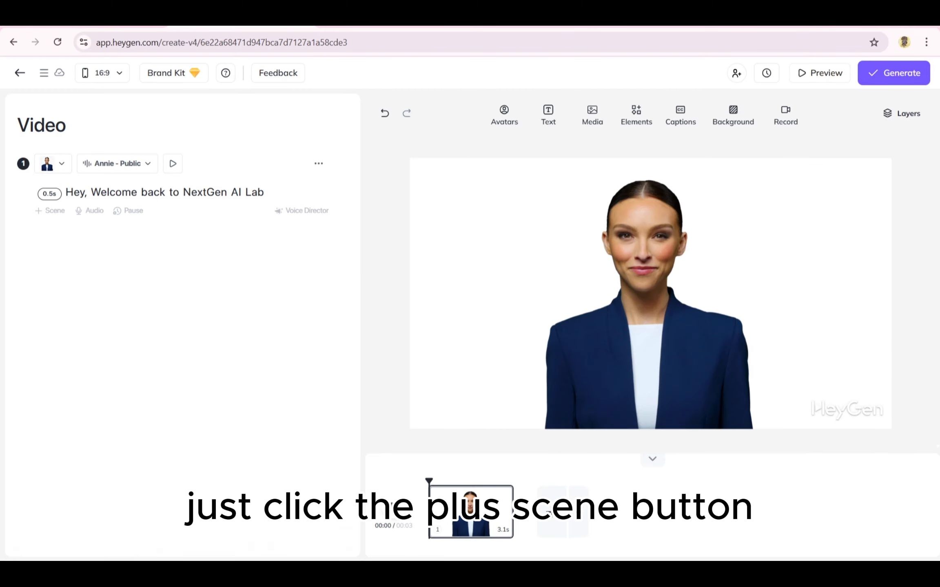
# - In the open video project, start adding a scene from a template and look through the template library
pyautogui.click(583, 512)
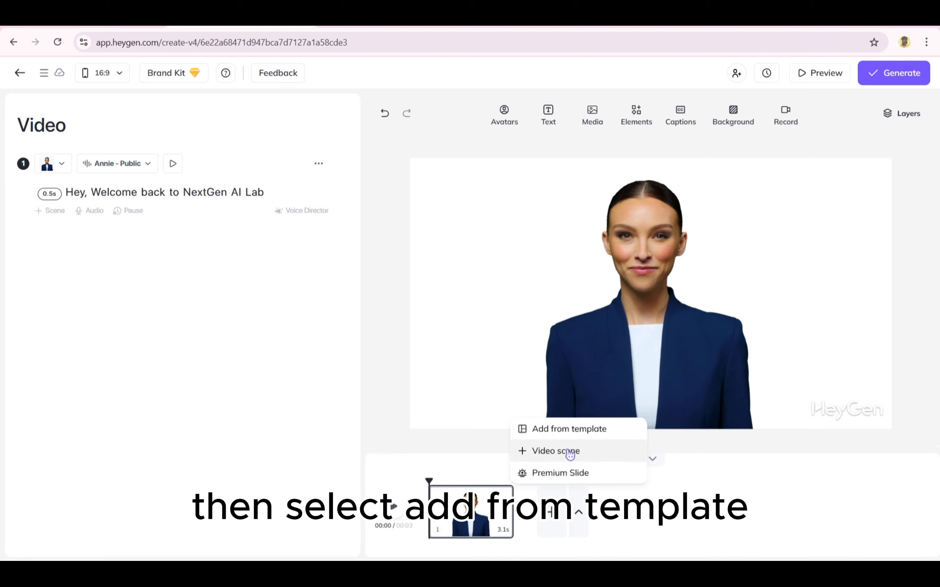
pyautogui.click(569, 431)
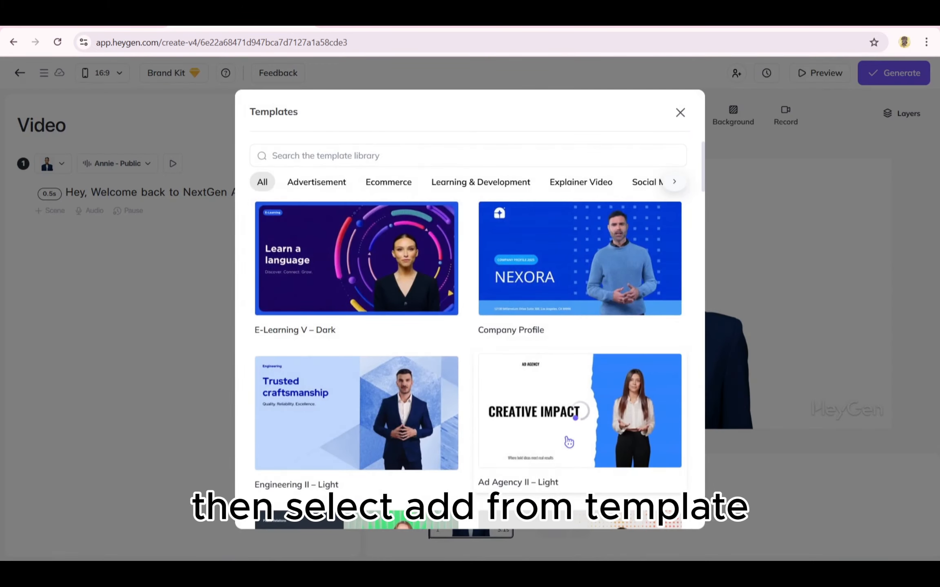
pyautogui.scroll(-1, 557, 310)
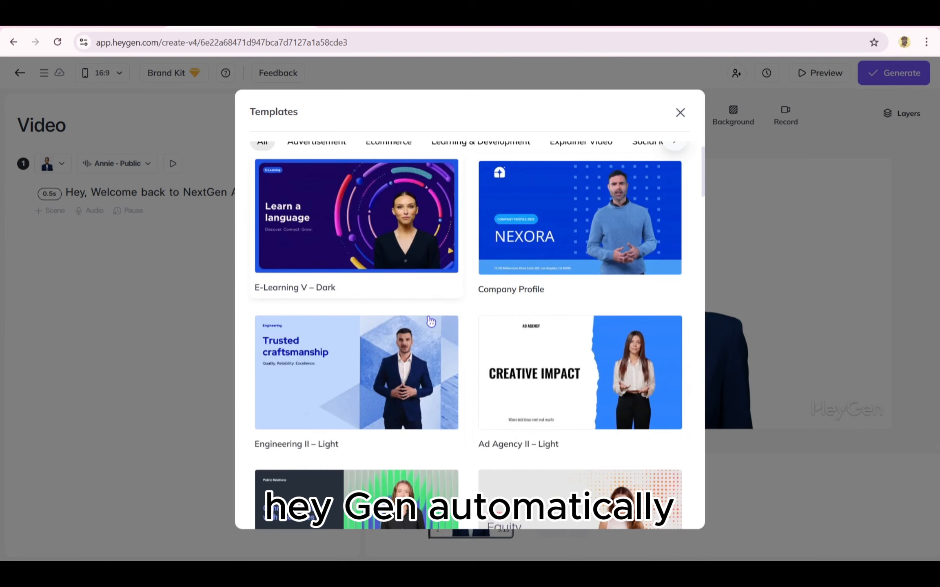
pyautogui.scroll(-2, 431, 323)
pyautogui.scroll(-5, 432, 324)
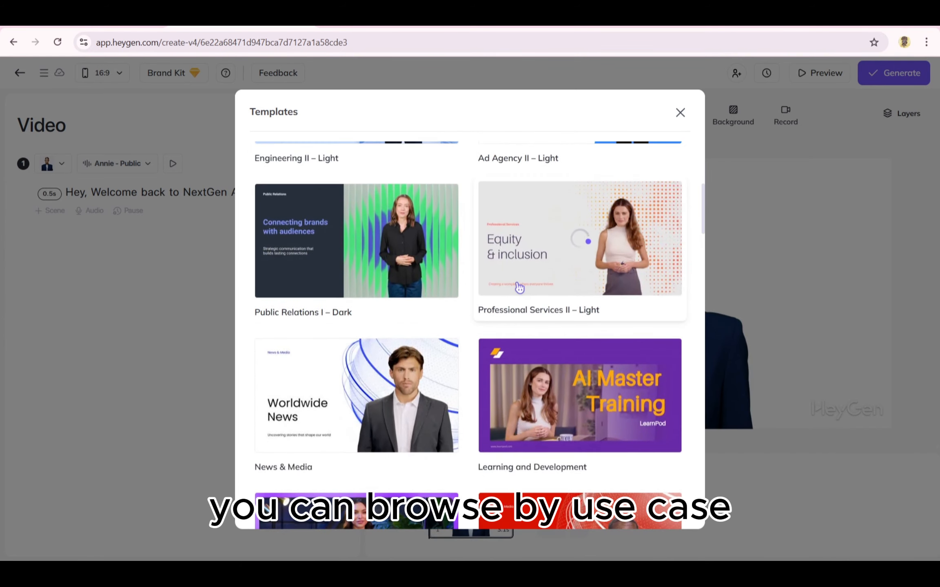
pyautogui.scroll(8, 465, 180)
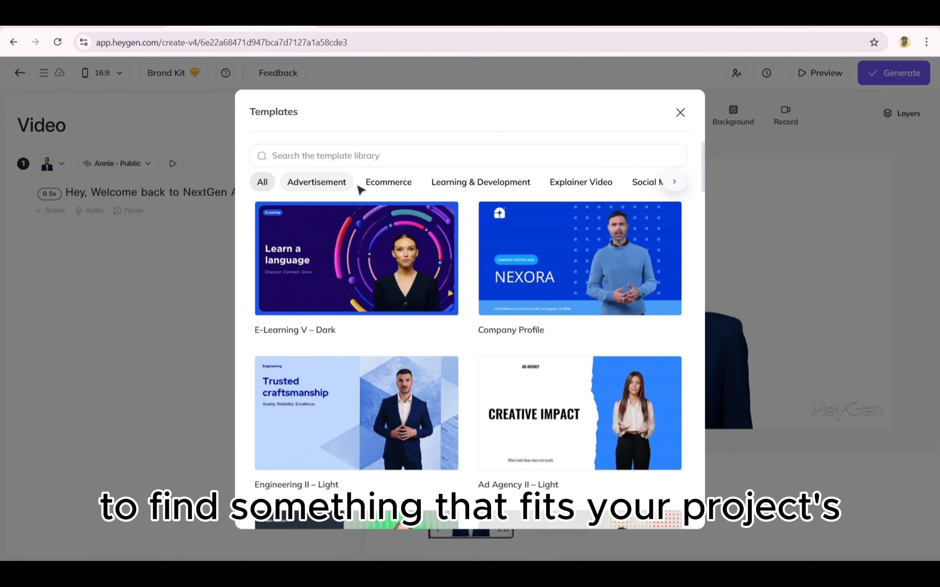
# - Browse the Ecommerce, Learning & Development and Explainer Video template categories, ending on all templates
pyautogui.click(381, 183)
pyautogui.click(433, 189)
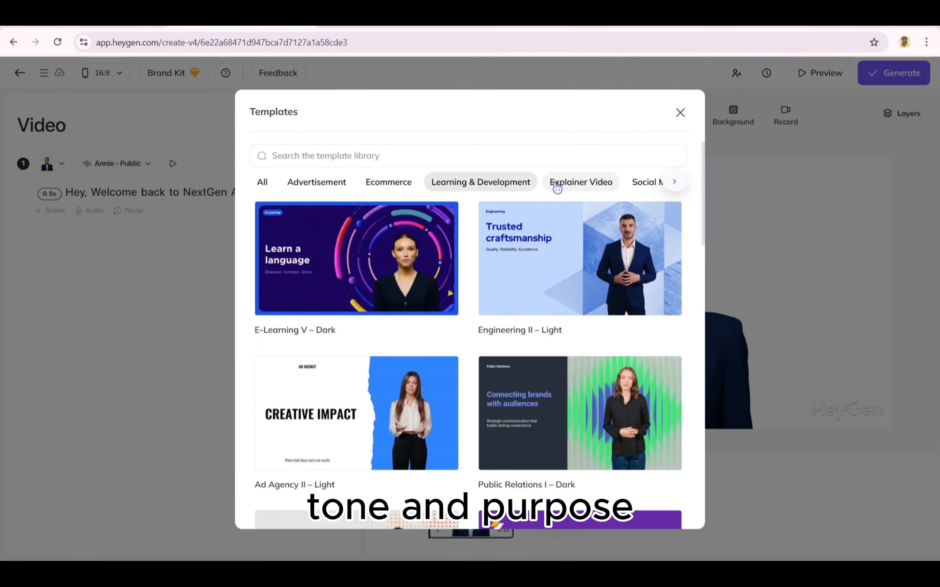
pyautogui.click(554, 184)
pyautogui.click(274, 182)
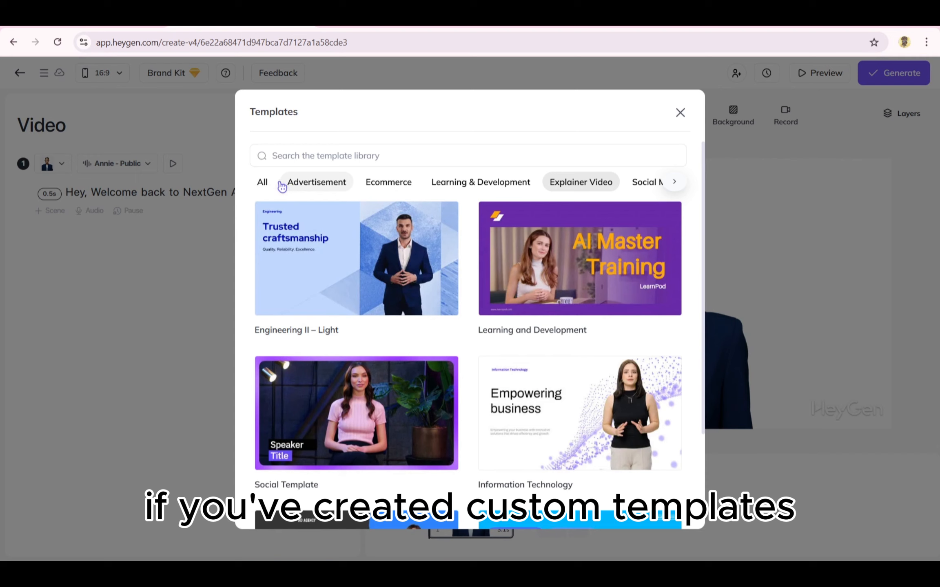
pyautogui.click(262, 183)
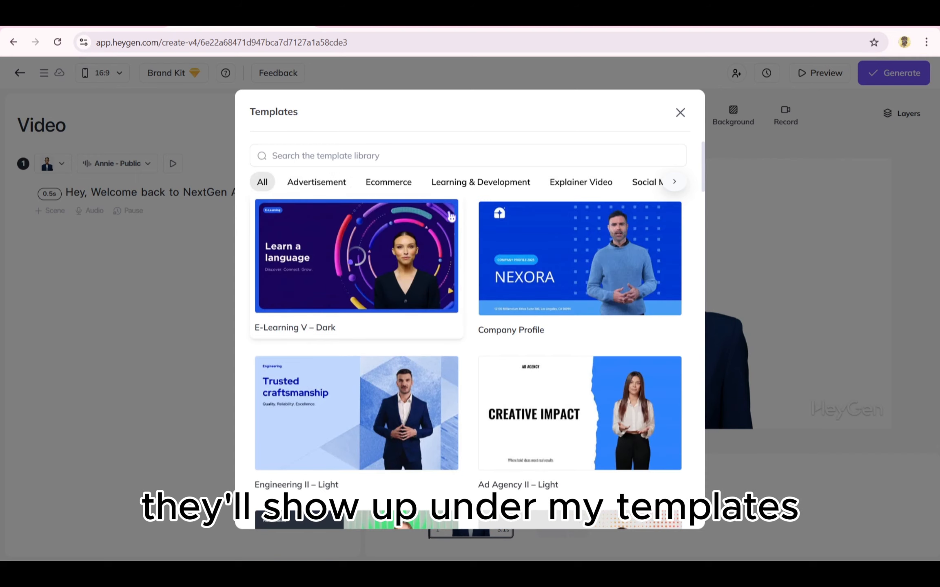
# - Add the Key Takeaways slide from the Ad Agency II – Light template as a new scene
pyautogui.scroll(-5, 447, 286)
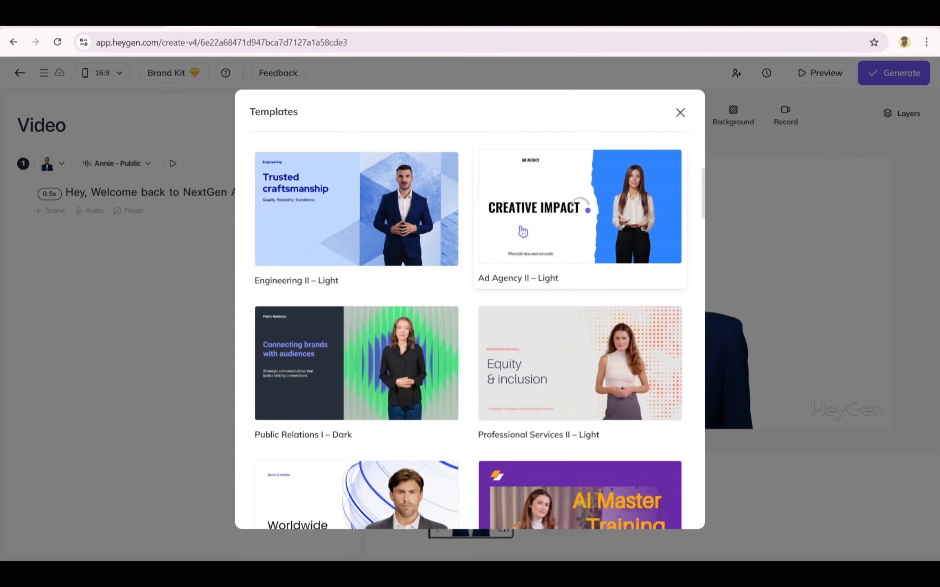
pyautogui.click(537, 256)
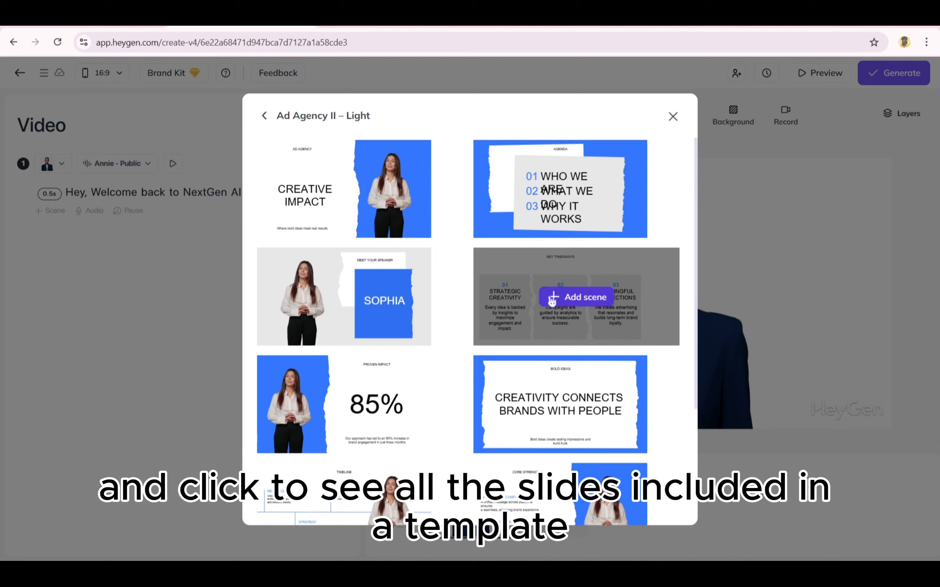
pyautogui.click(549, 296)
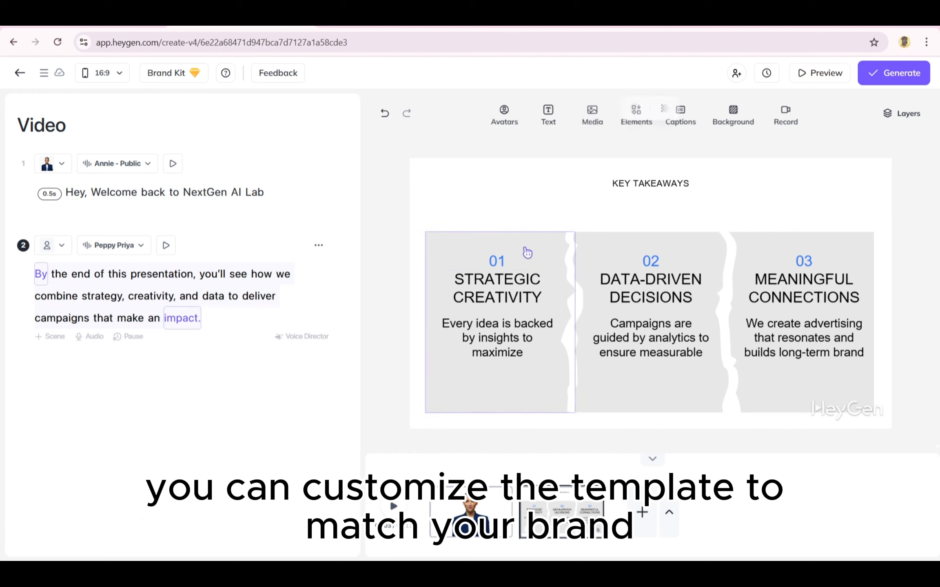
# - Recolour the Key Takeaways panels: dusty pink for panel 03 and dark reddish brown for panel 02
pyautogui.click(528, 272)
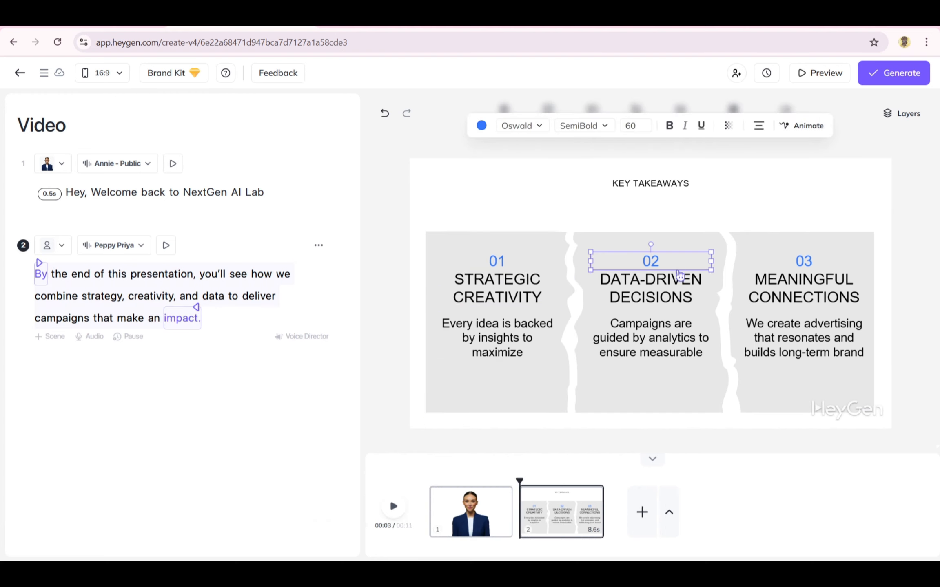
pyautogui.click(675, 367)
pyautogui.click(787, 241)
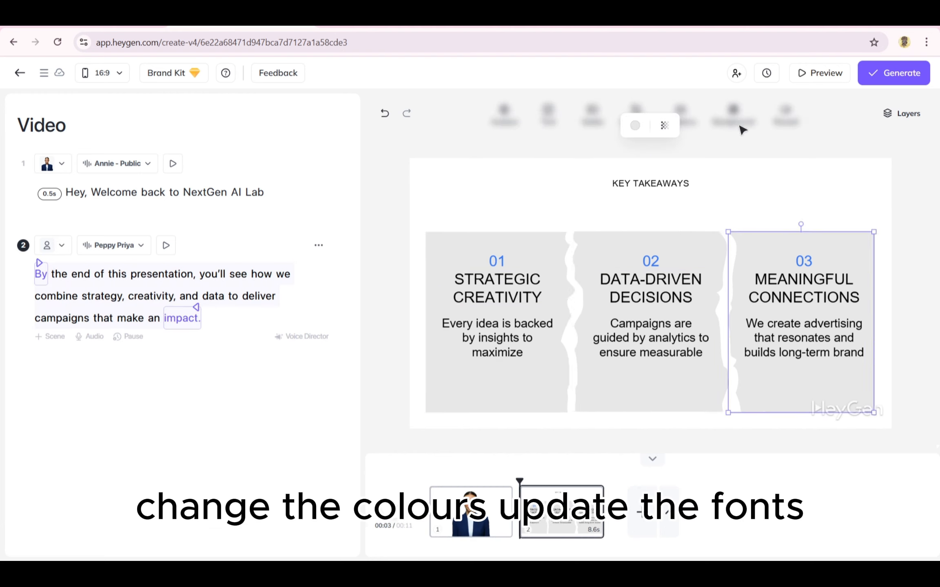
pyautogui.click(635, 126)
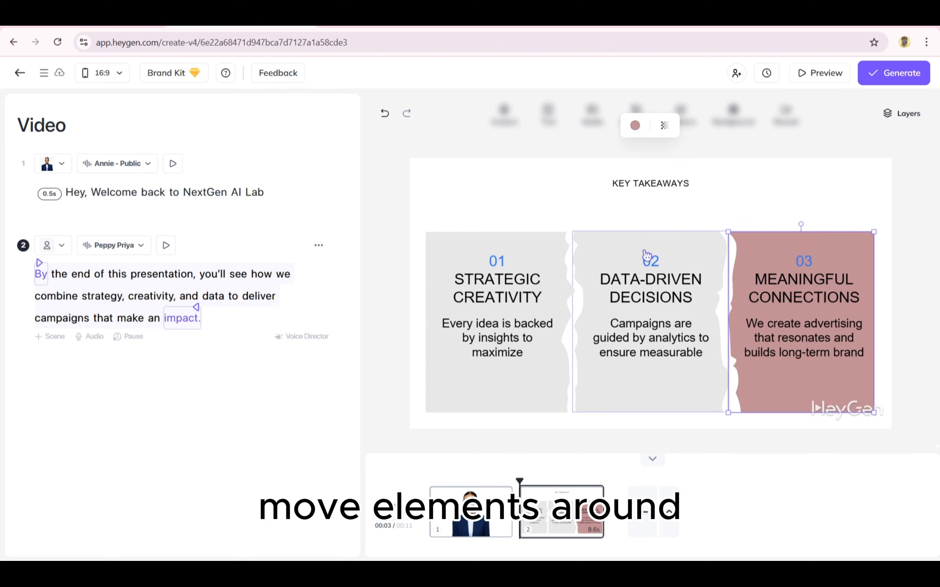
pyautogui.click(646, 255)
pyautogui.click(634, 125)
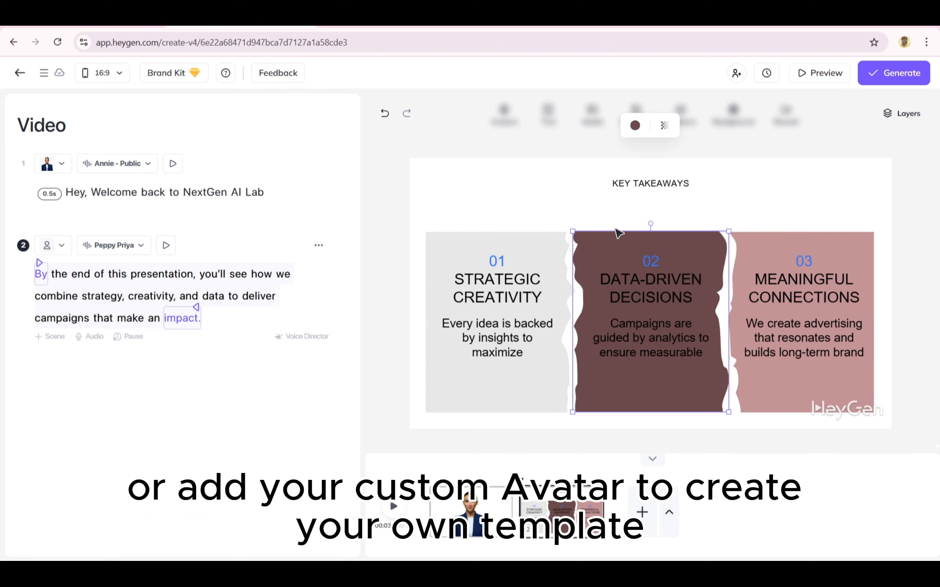
# - Recolour panel 01 of the Key Takeaways slide with a dark muted red
pyautogui.click(544, 253)
pyautogui.click(634, 126)
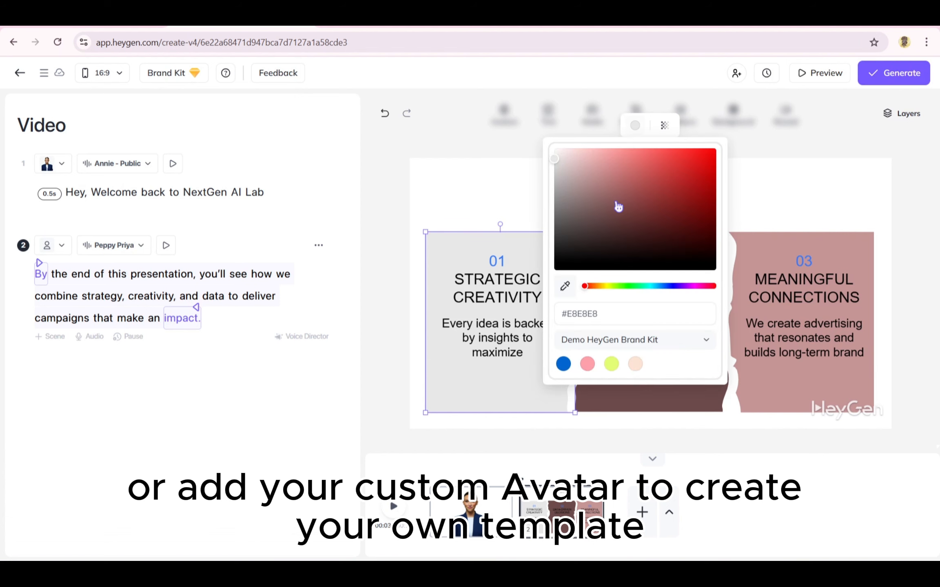
pyautogui.click(656, 201)
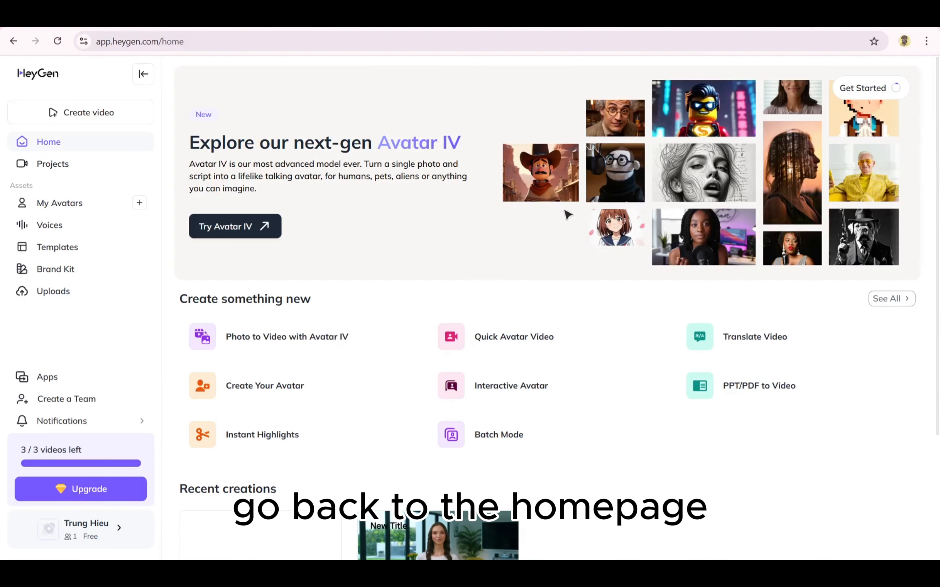
# - Open the Templates section from the HeyGen home page
pyautogui.click(104, 255)
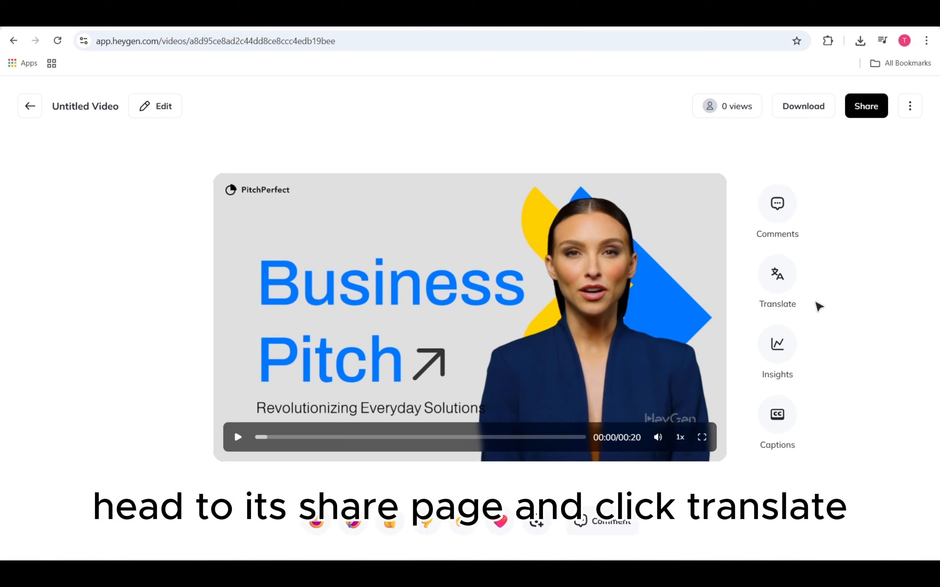
# - Open the translation options for the Business Pitch video and choose Spanish (Spain) as a target language
pyautogui.click(777, 274)
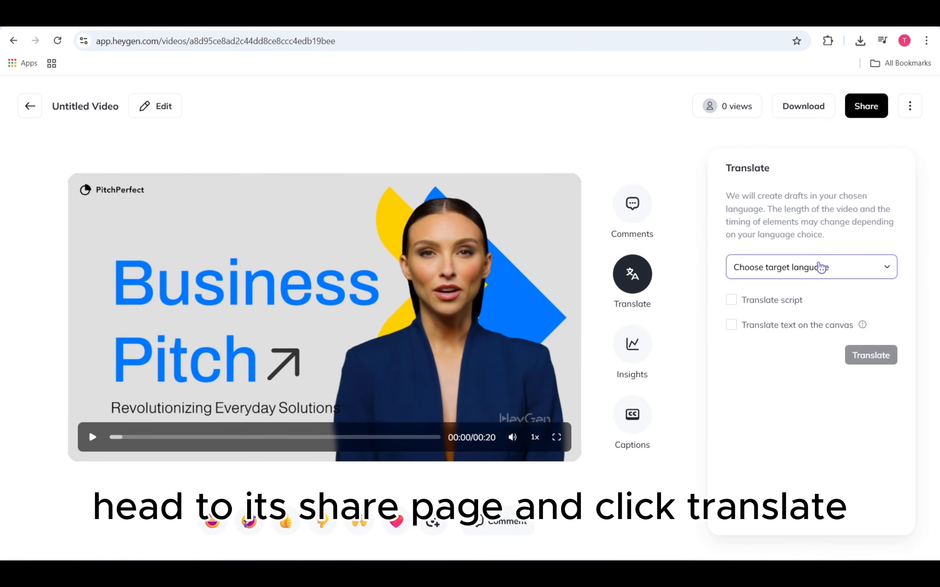
pyautogui.click(817, 267)
pyautogui.click(773, 304)
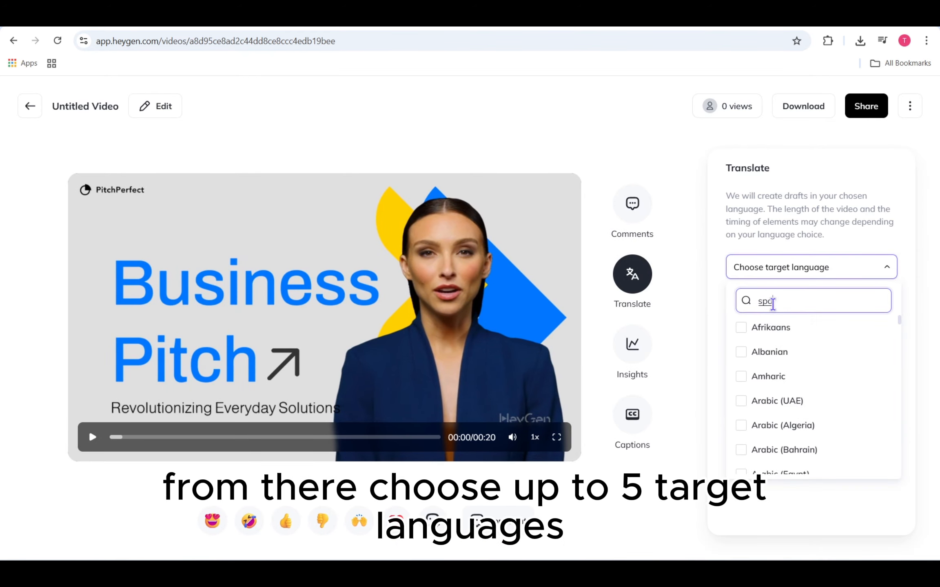
pyautogui.click(772, 327)
pyautogui.click(821, 277)
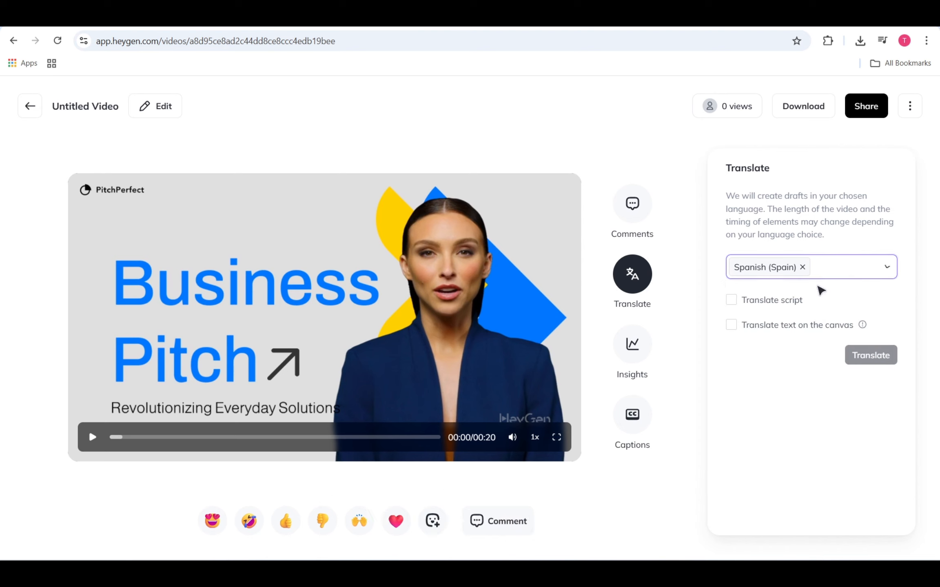
# - Add Japanese (Japan) as a second target language for the Business Pitch video and enable translation of the script
pyautogui.click(831, 266)
pyautogui.click(821, 300)
pyautogui.write('ja')
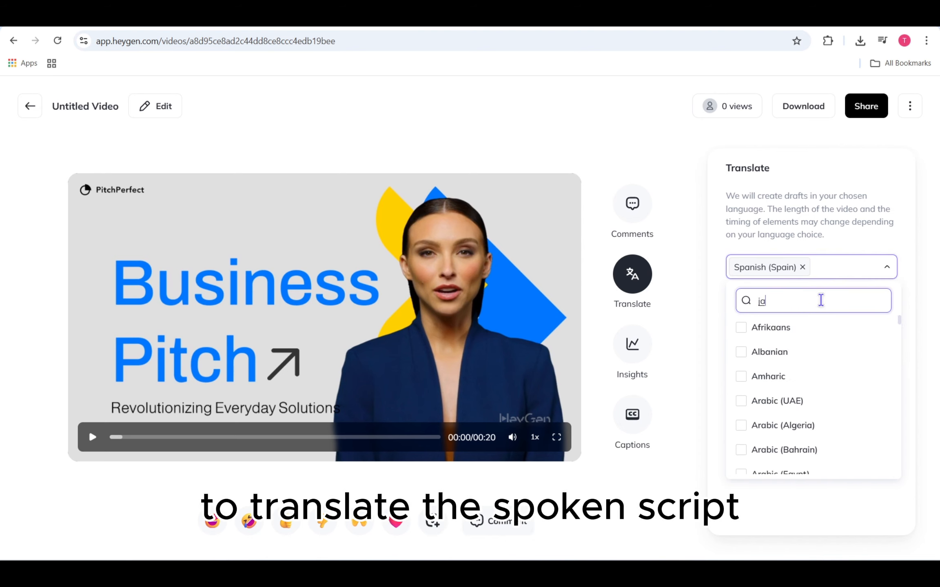
pyautogui.scroll(-4, 814, 386)
pyautogui.scroll(4, 811, 382)
pyautogui.press('Return')
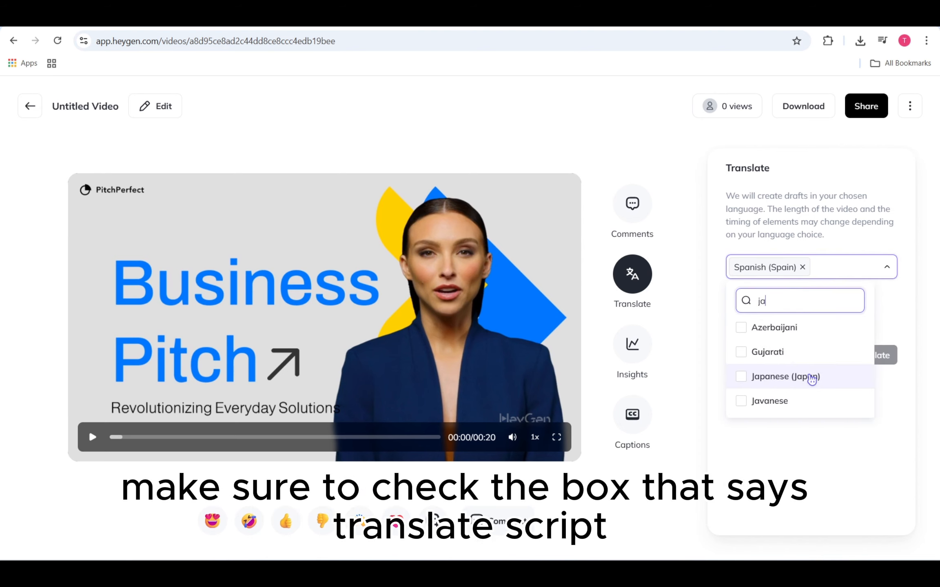
pyautogui.click(810, 377)
pyautogui.click(866, 267)
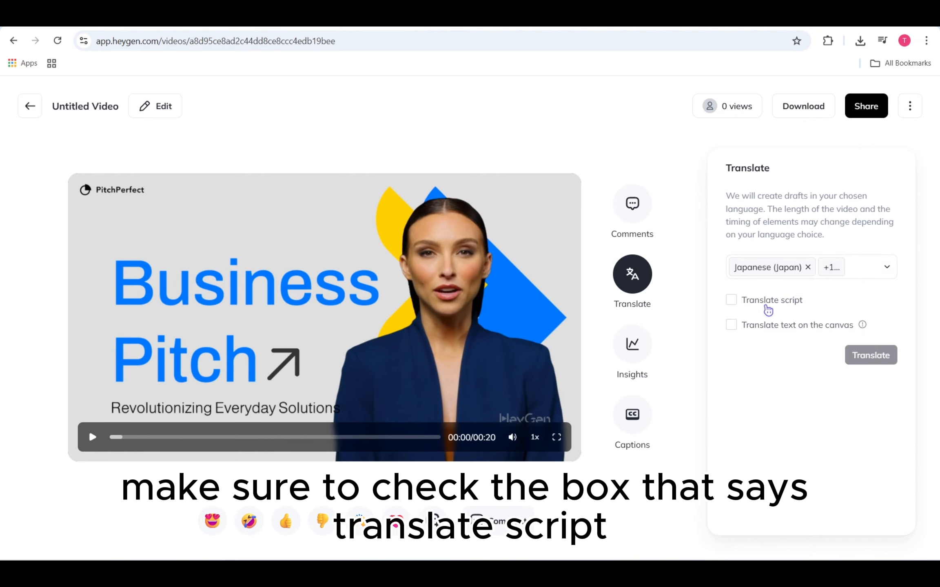
pyautogui.click(767, 305)
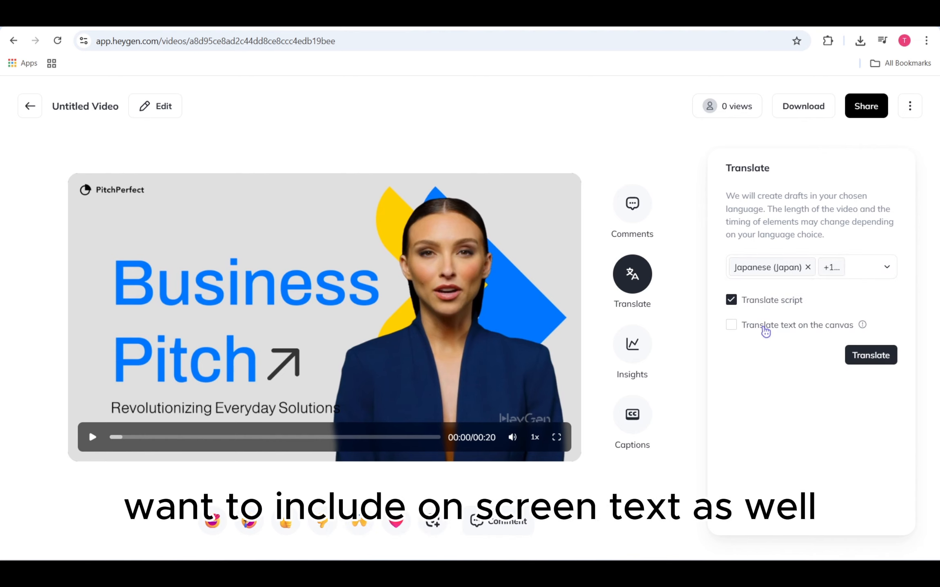
# - Include the text on the canvas in the Business Pitch translation and start translating the video
pyautogui.click(763, 329)
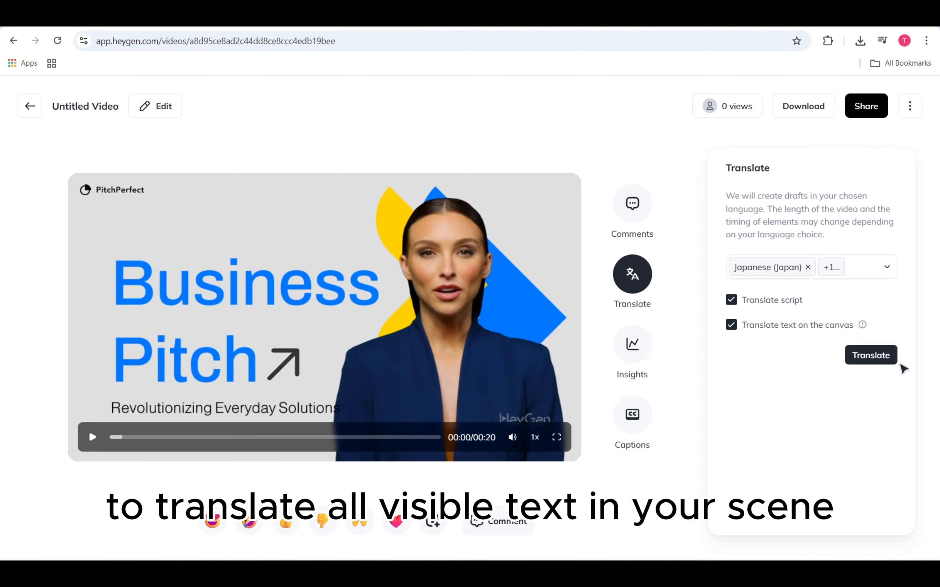
pyautogui.click(883, 363)
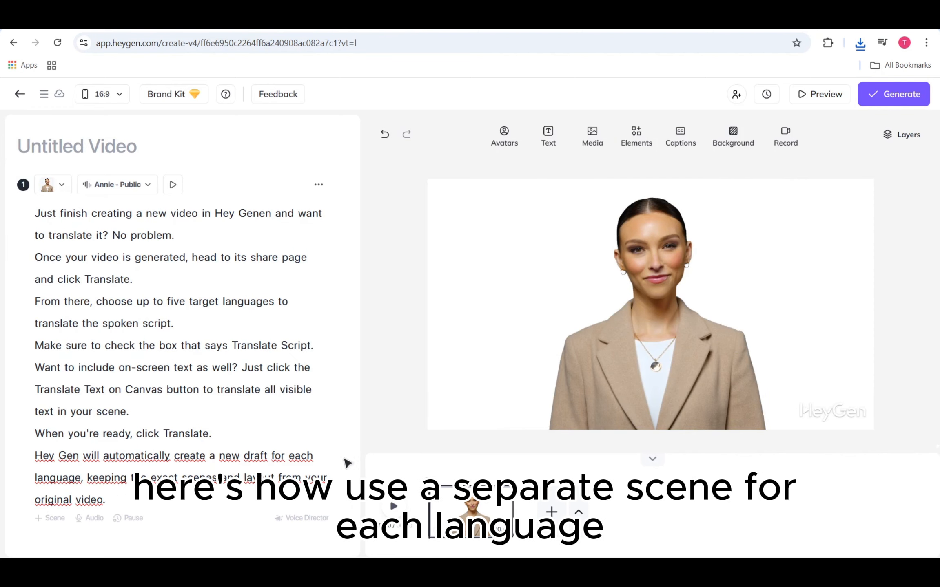
# - Add a second scene to the untitled video and paste a copy of the first scene's script into it
pyautogui.click(42, 526)
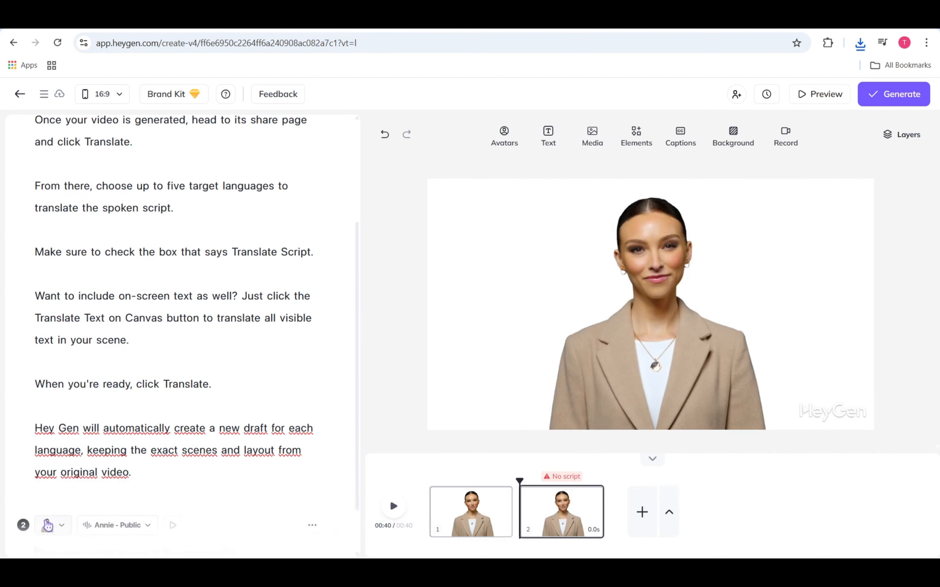
pyautogui.hotkey('ctrl', 'a')
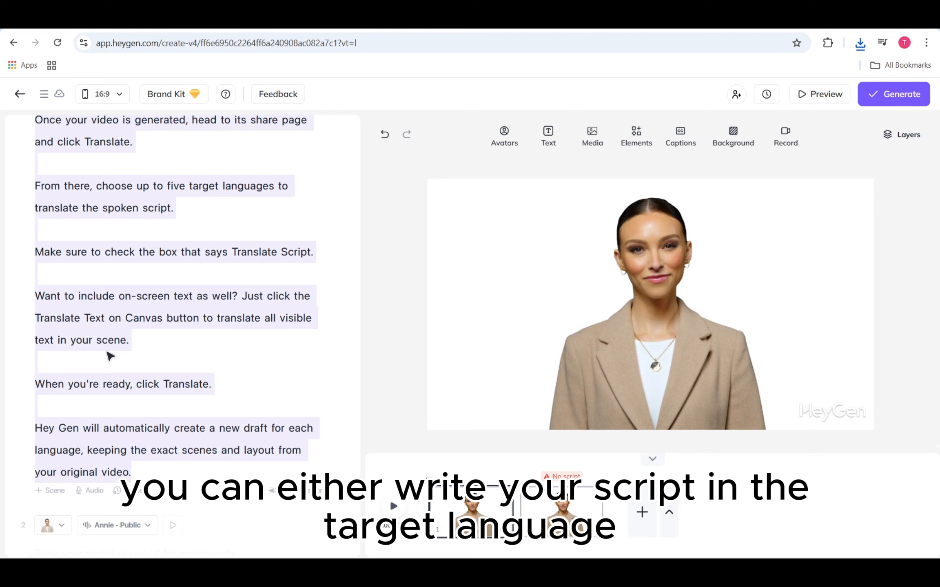
pyautogui.scroll(-2, 109, 356)
pyautogui.click(121, 497)
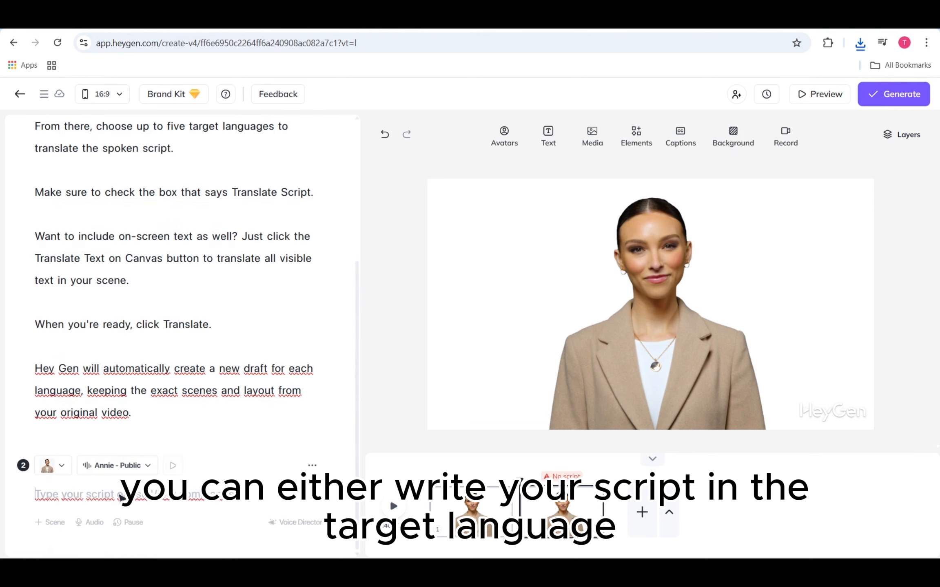
pyautogui.hotkey('ctrl', 'v')
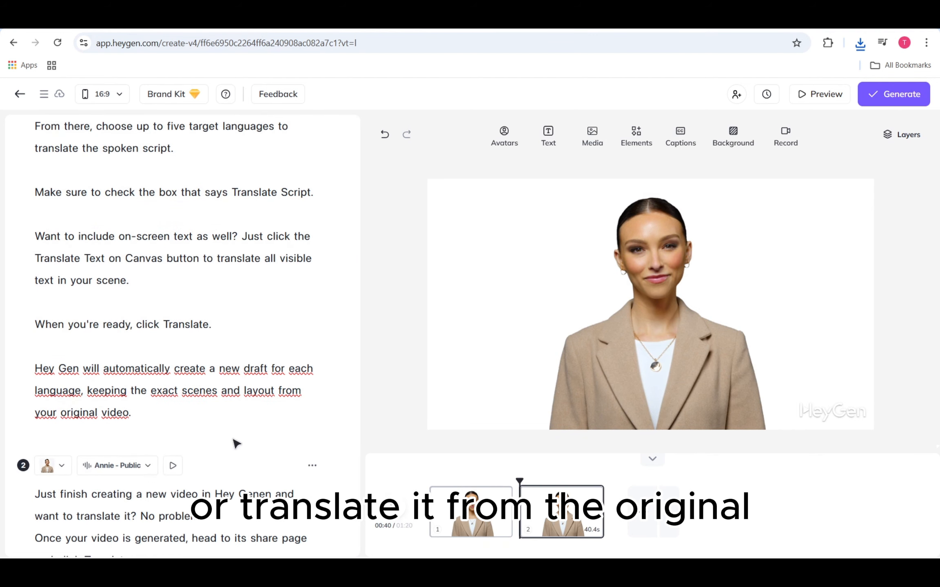
pyautogui.scroll(-4, 236, 444)
pyautogui.scroll(-1, 236, 444)
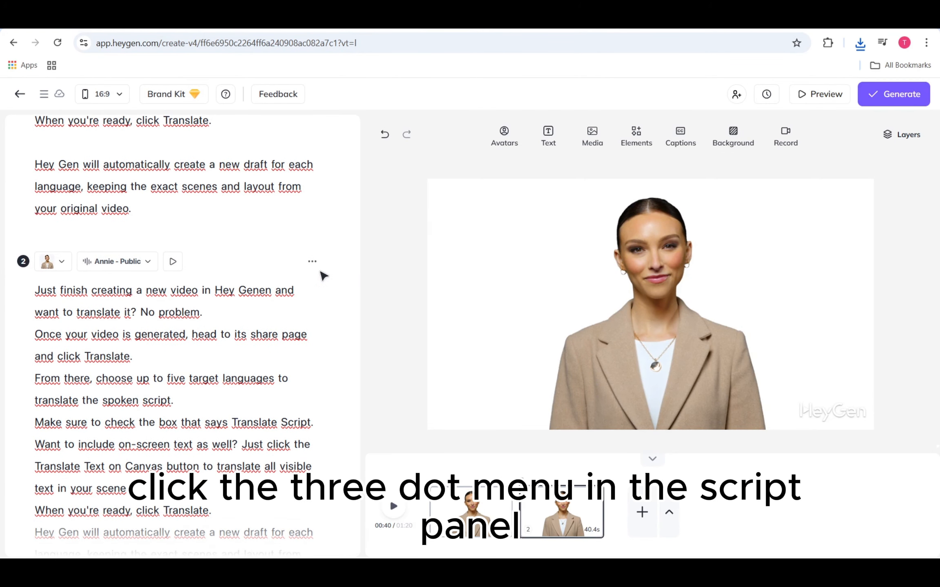
# - Translate the second scene's script into Spanish and apply the translation to the scene
pyautogui.click(317, 264)
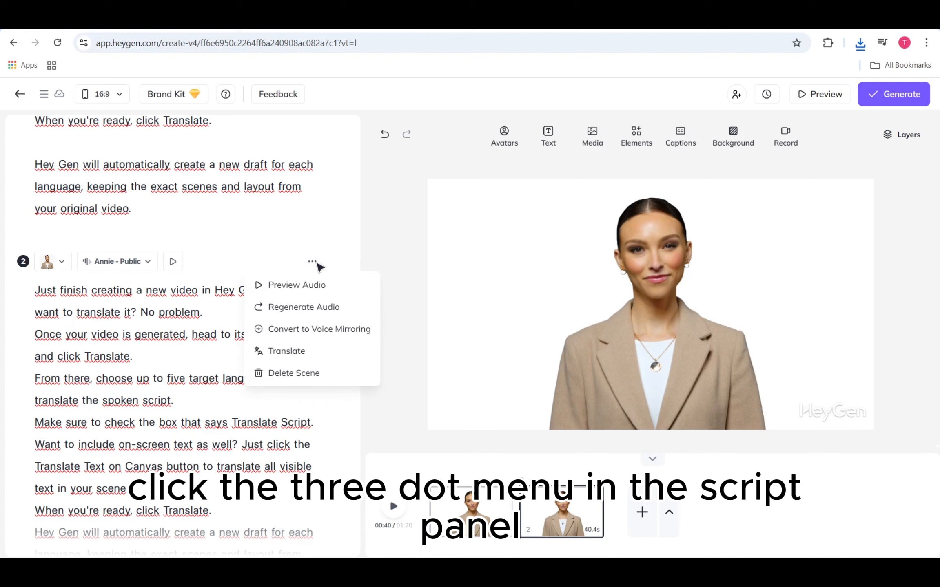
pyautogui.click(302, 350)
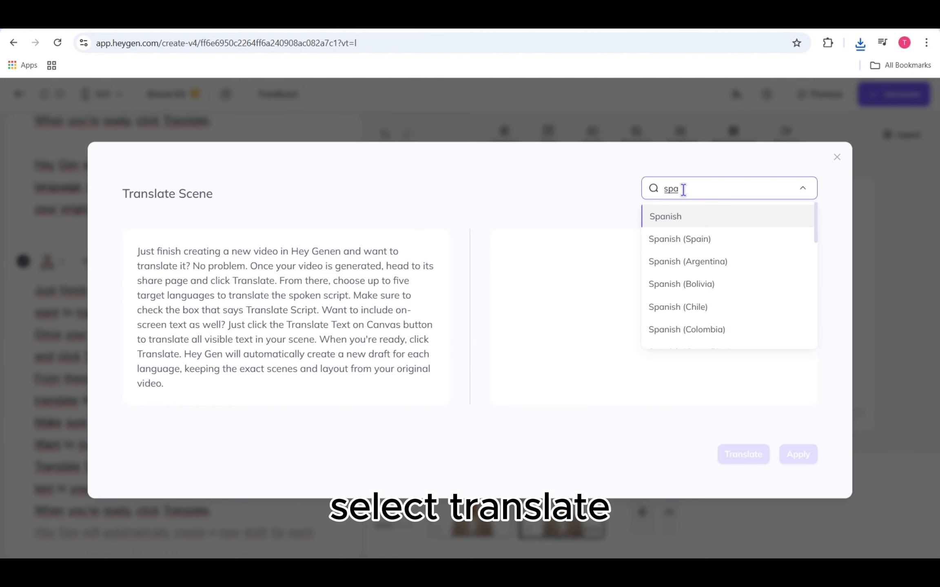
pyautogui.click(685, 218)
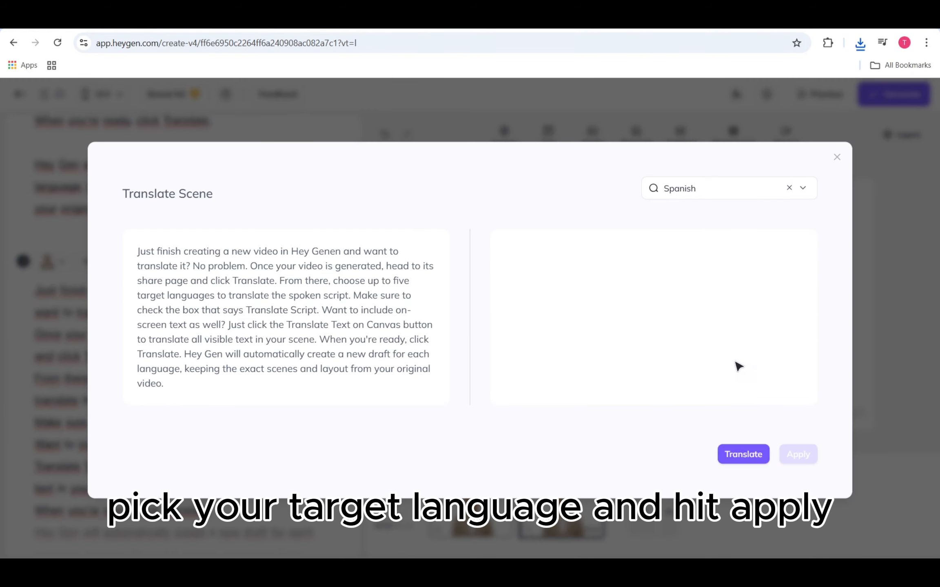
pyautogui.click(744, 454)
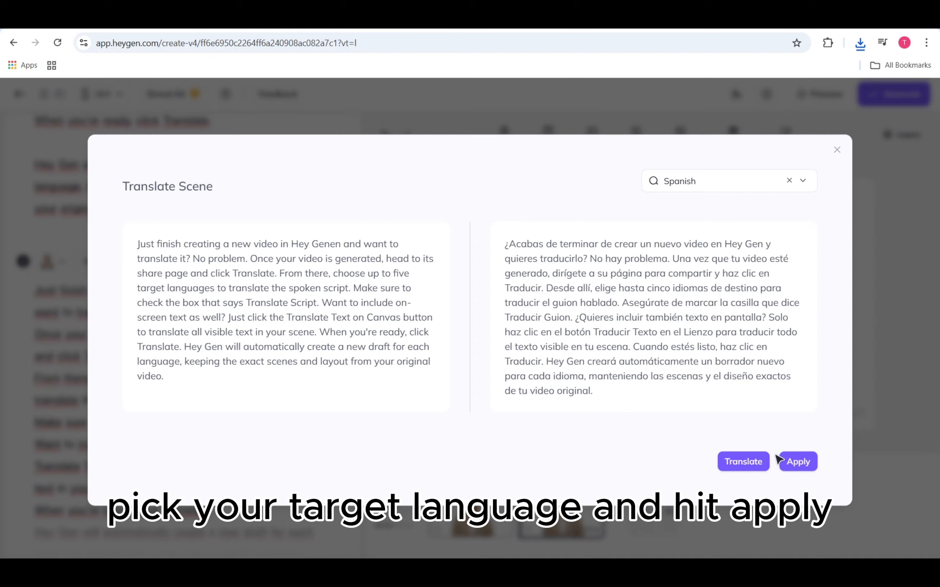
pyautogui.click(795, 454)
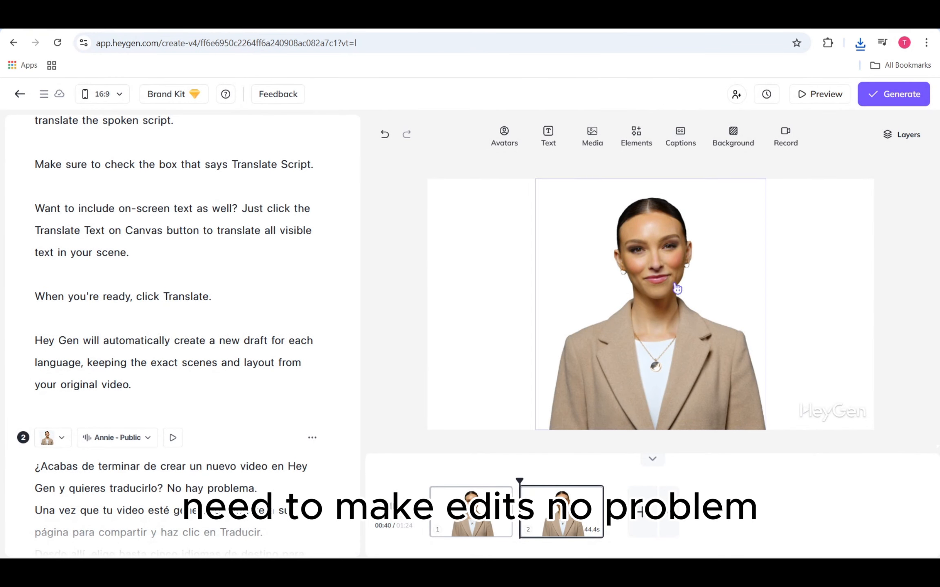
pyautogui.scroll(-6, 194, 377)
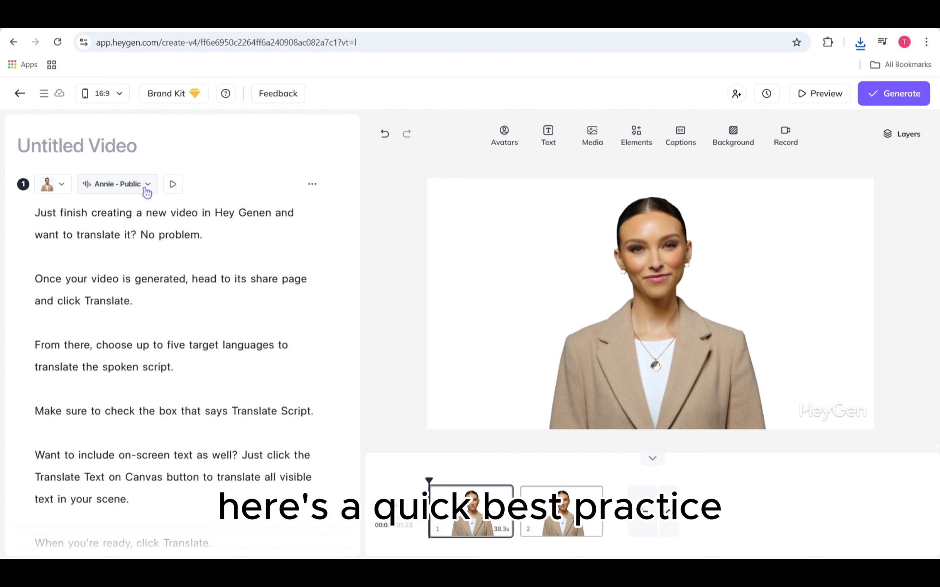
# - Set the accent of the first scene's voice to English (US)
pyautogui.click(147, 187)
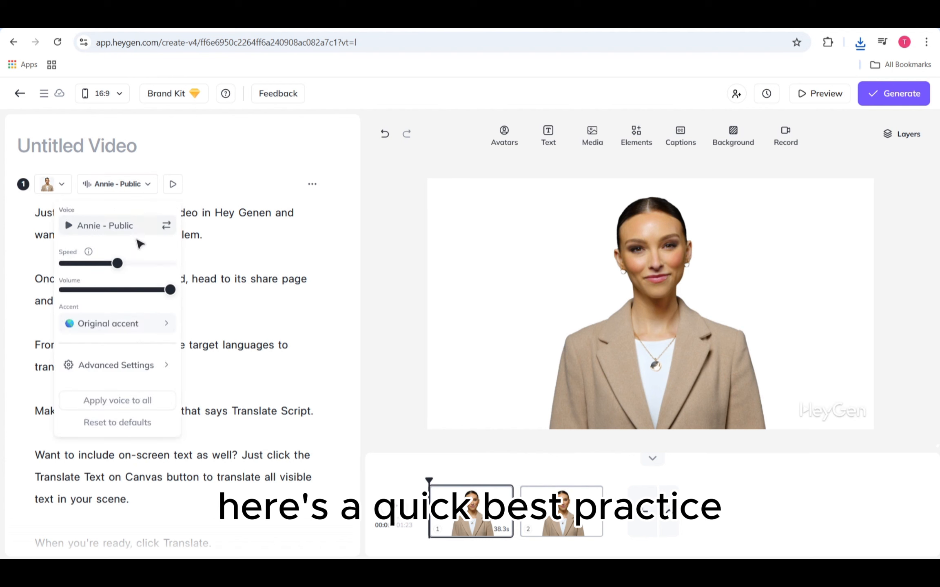
pyautogui.click(139, 323)
pyautogui.scroll(-3, 235, 310)
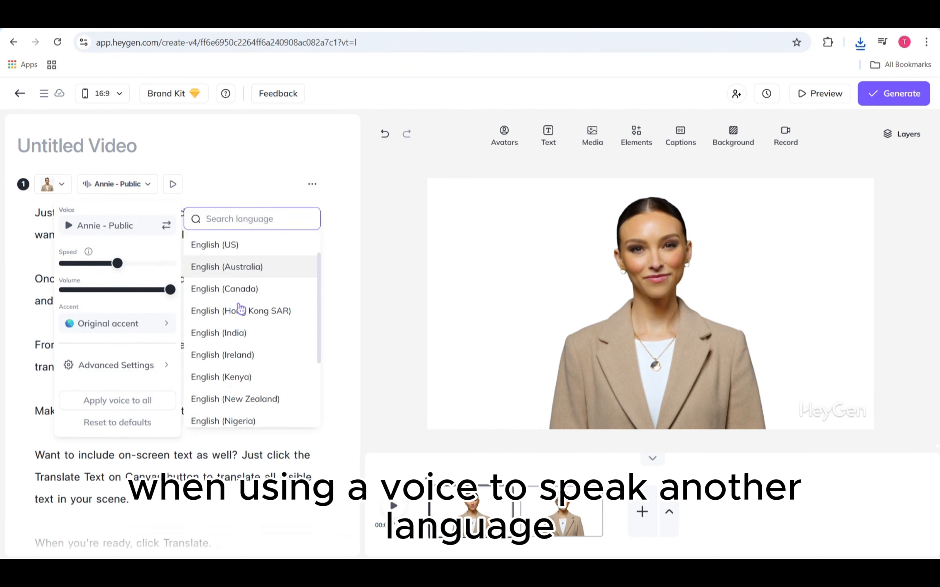
pyautogui.scroll(3, 237, 306)
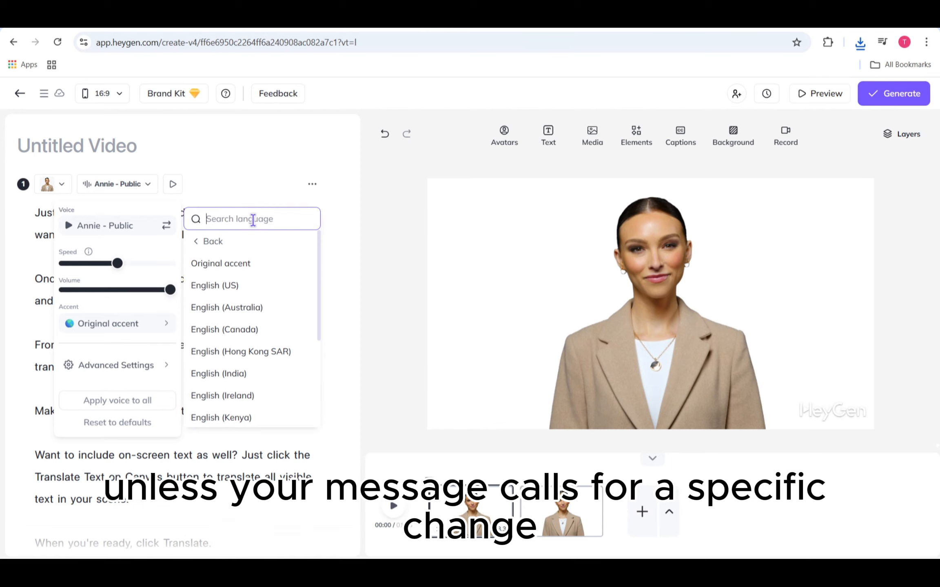
pyautogui.click(253, 288)
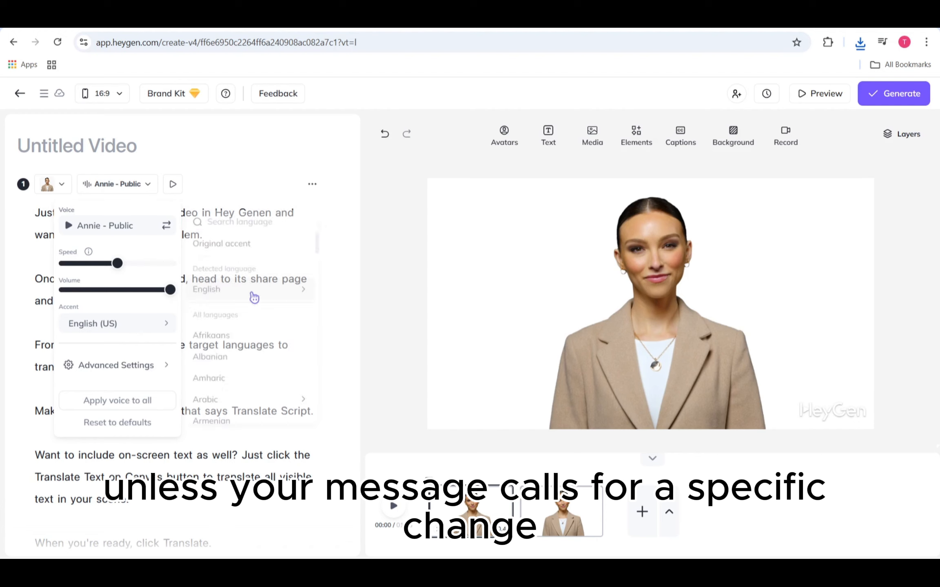
# - Browse the available accent languages for the first scene's voice and choose Original accent
pyautogui.click(171, 325)
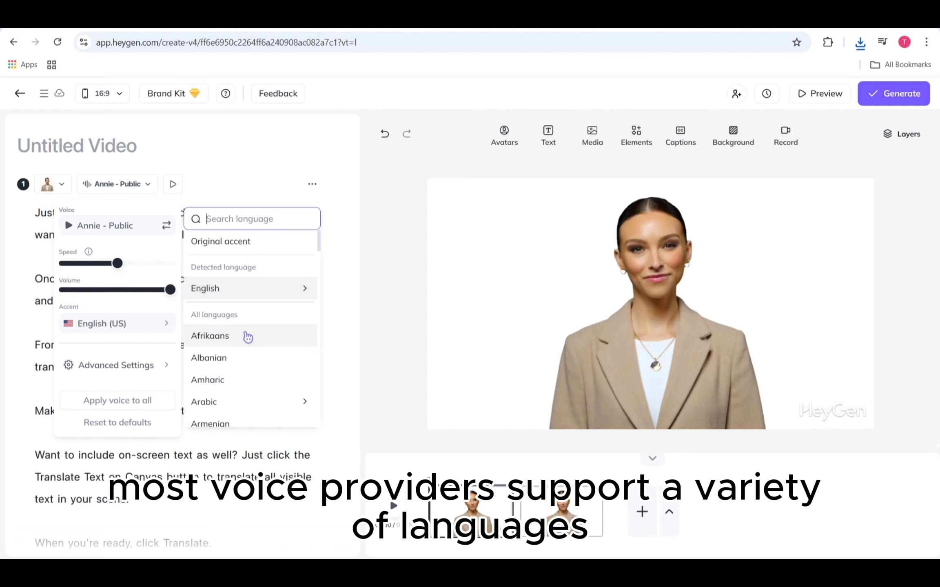
pyautogui.scroll(-5, 246, 338)
pyautogui.scroll(-5, 247, 343)
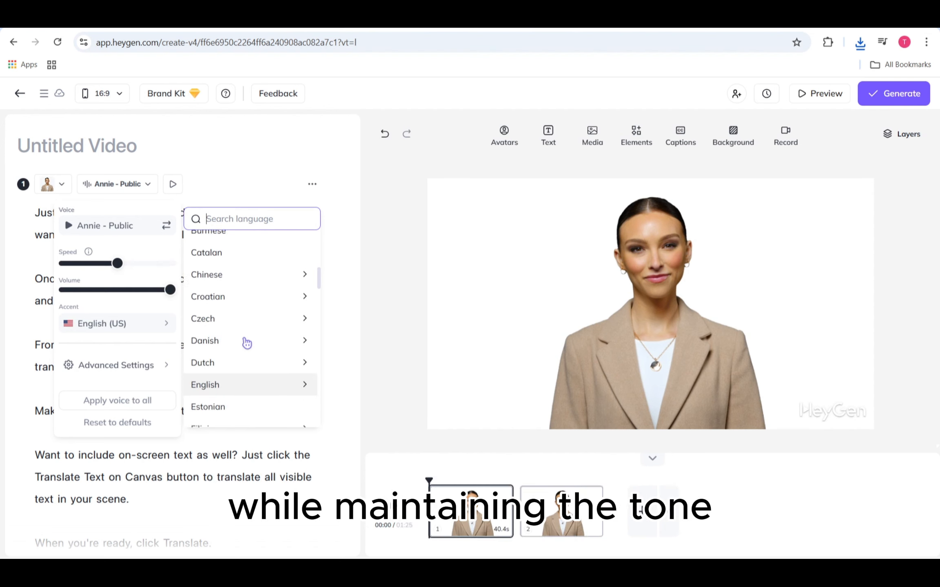
pyautogui.scroll(5, 247, 344)
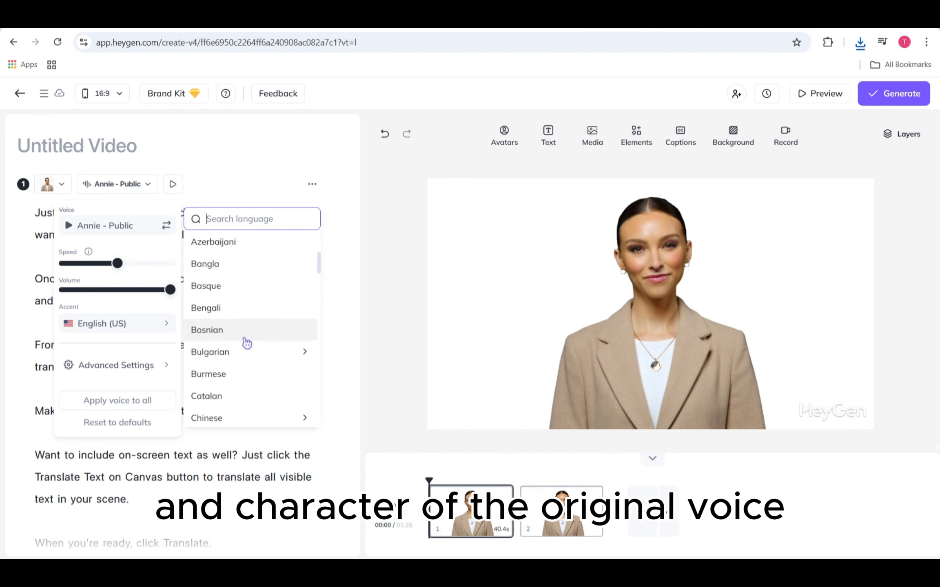
pyautogui.scroll(-1, 247, 343)
pyautogui.scroll(5, 247, 344)
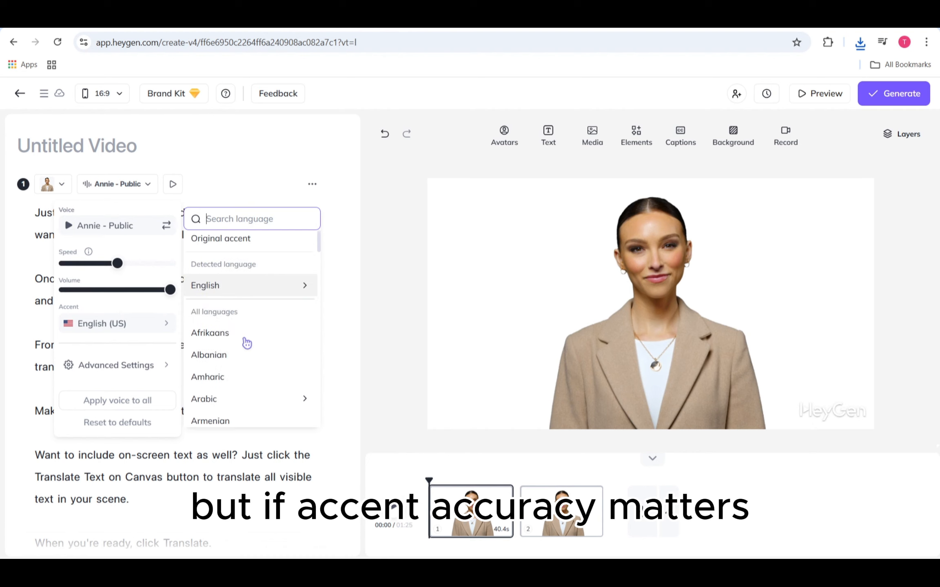
pyautogui.click(224, 247)
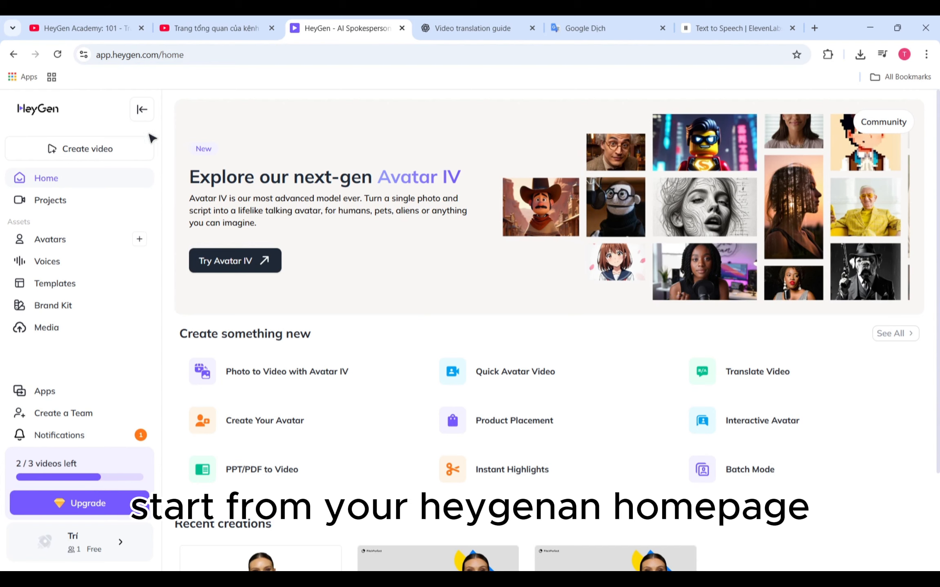
pyautogui.click(114, 149)
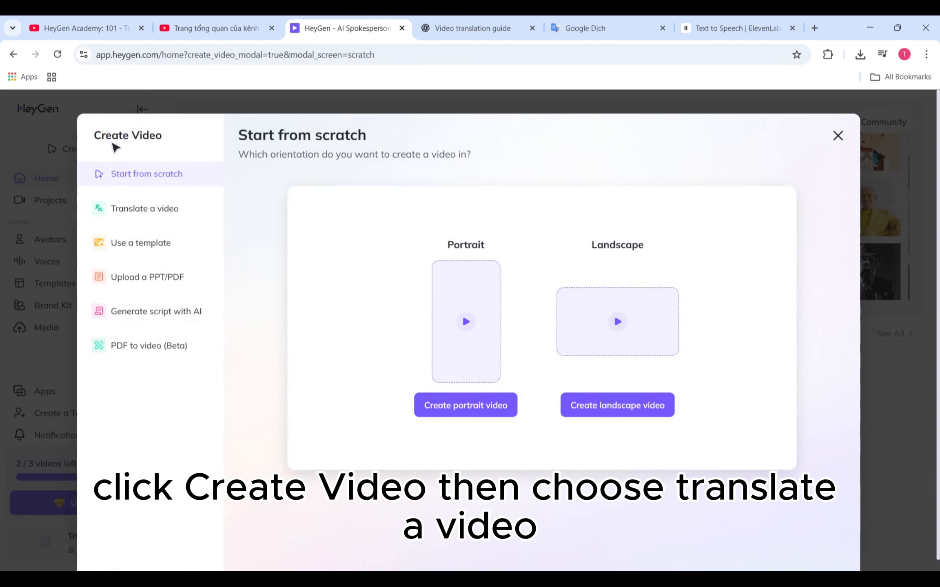
pyautogui.click(175, 210)
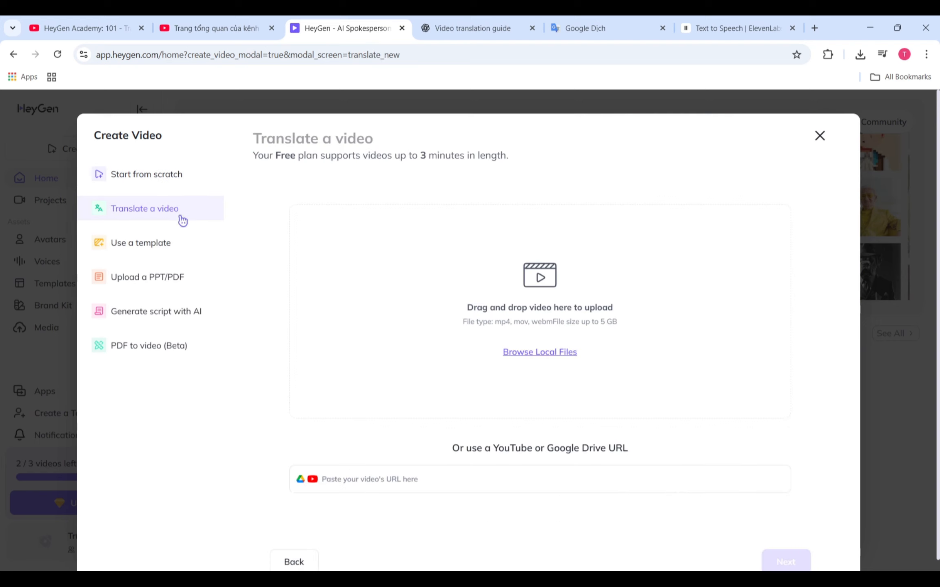
pyautogui.click(378, 478)
pyautogui.write('https://www.youtube.com/watch?v=fVBZxATFG1A')
pyautogui.click(778, 481)
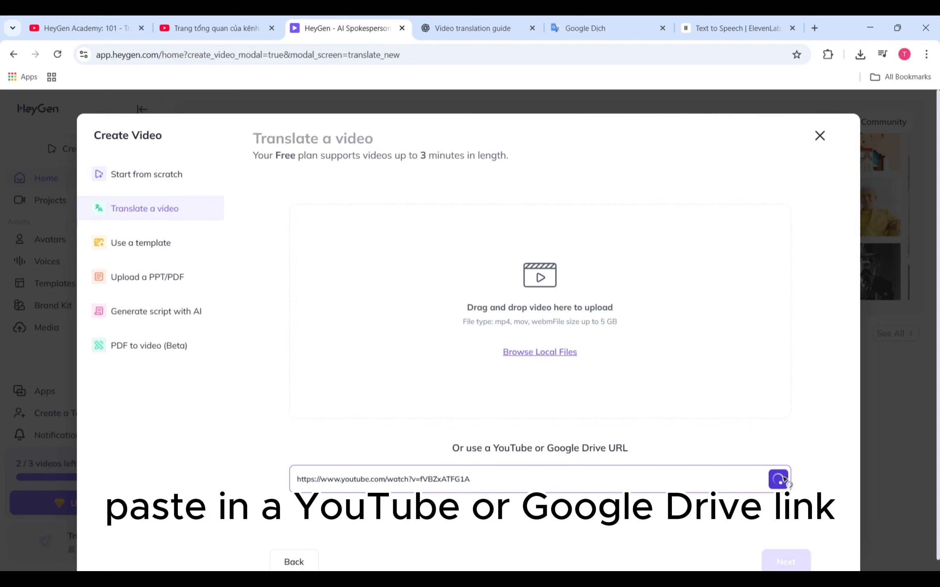
pyautogui.scroll(-1, 751, 427)
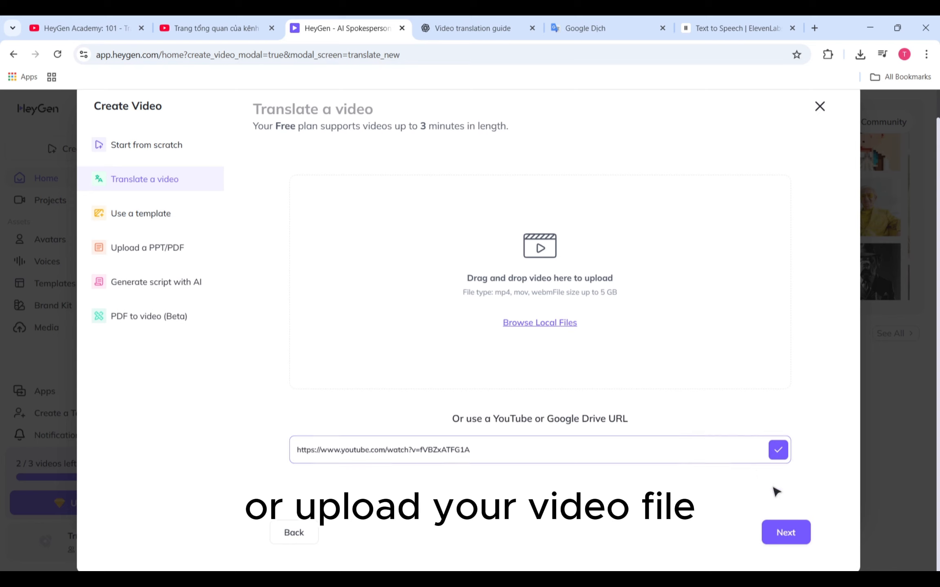
pyautogui.click(801, 533)
# - Choose Chinese, Japanese, Spanish and Italian as target languages for the YouTube video's translation
pyautogui.click(698, 223)
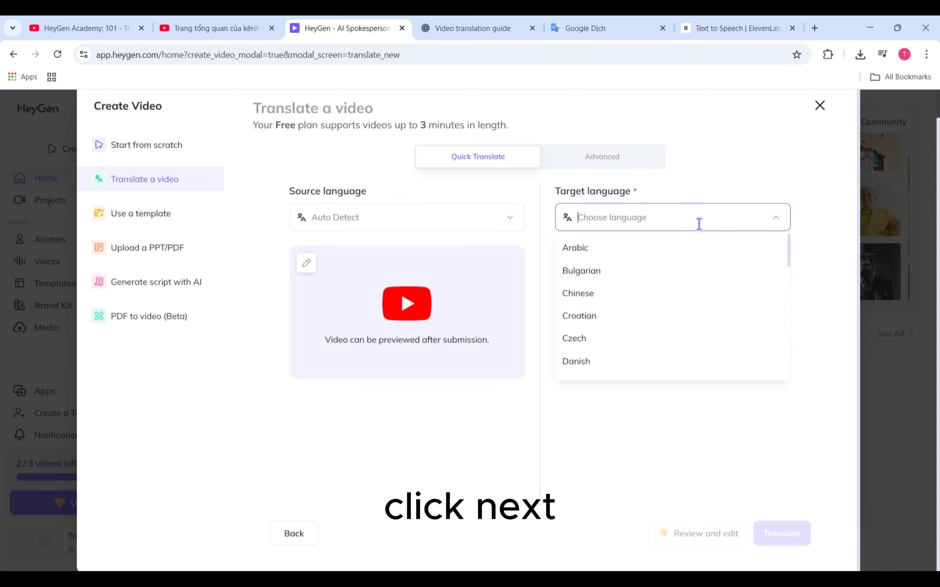
pyautogui.click(669, 294)
pyautogui.scroll(-3, 668, 297)
pyautogui.write('ja')
pyautogui.click(678, 244)
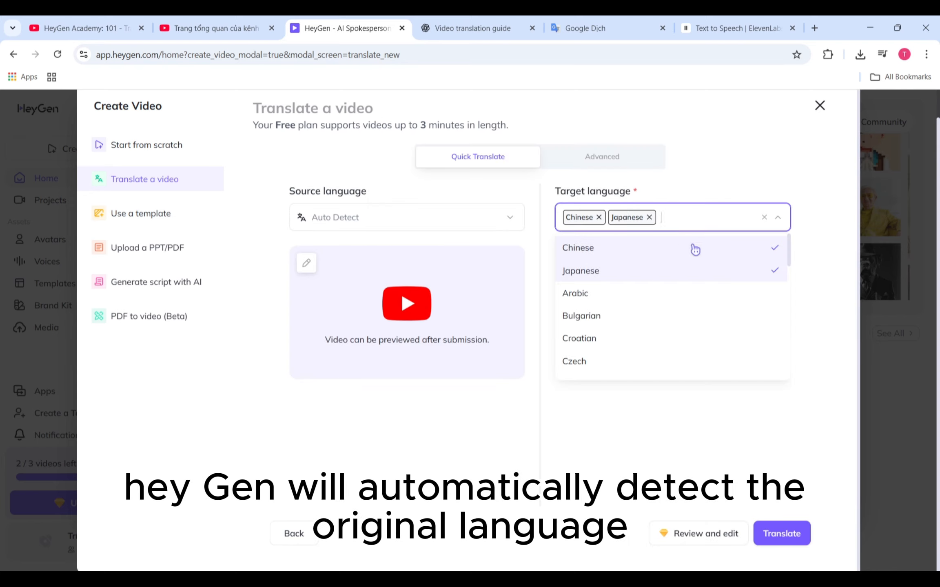
pyautogui.write('spa')
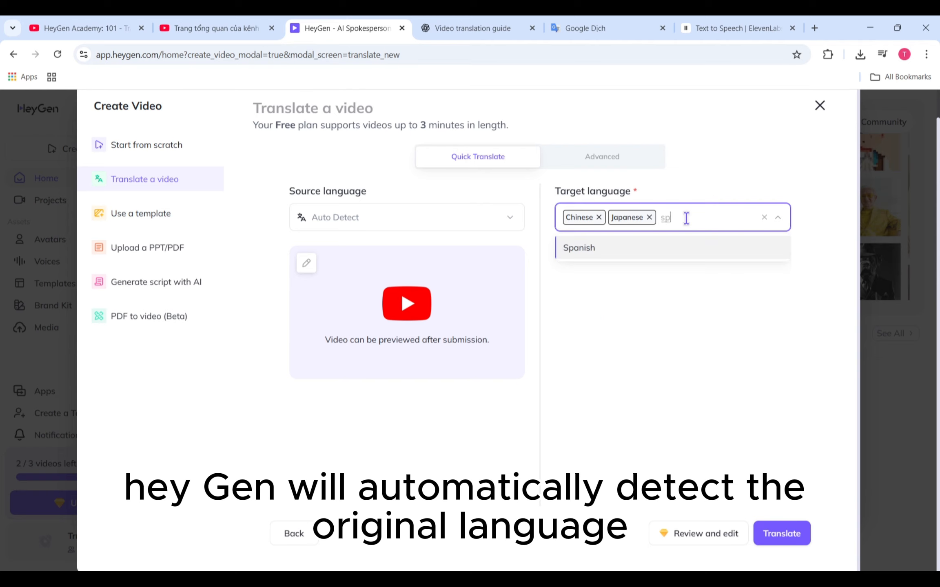
pyautogui.click(587, 255)
pyautogui.write('ita')
pyautogui.click(682, 248)
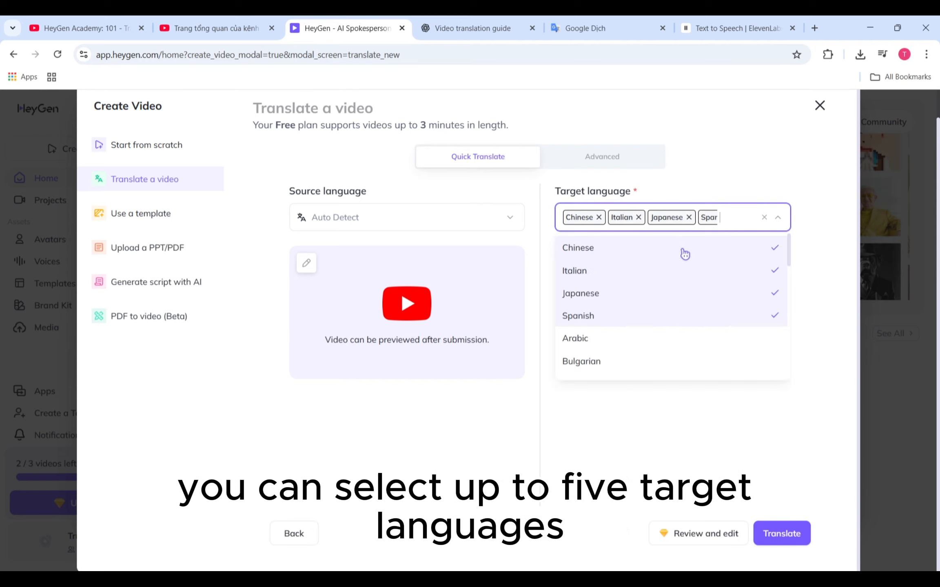
pyautogui.click(769, 442)
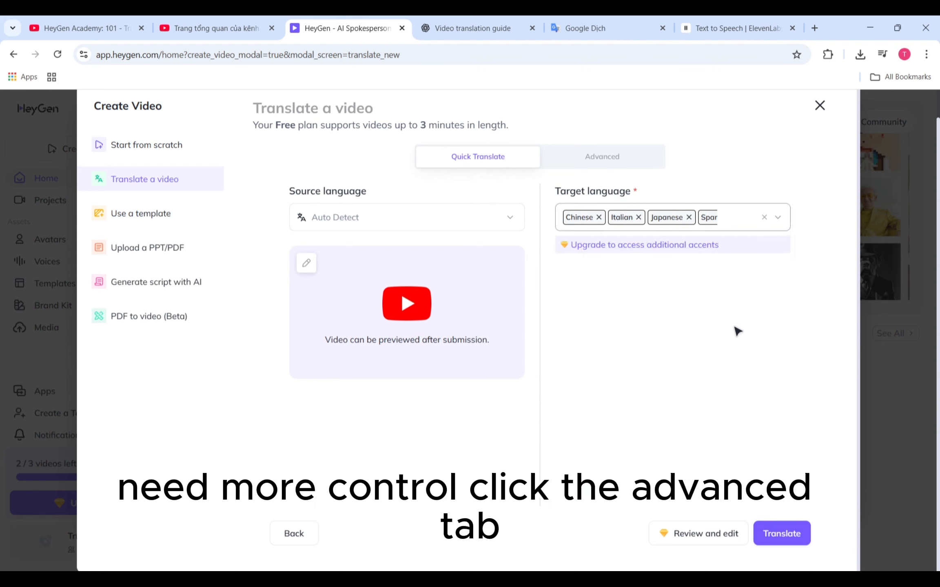
# - Switch the YouTube video's translation to the advanced settings and open the number of speakers choices
pyautogui.click(639, 157)
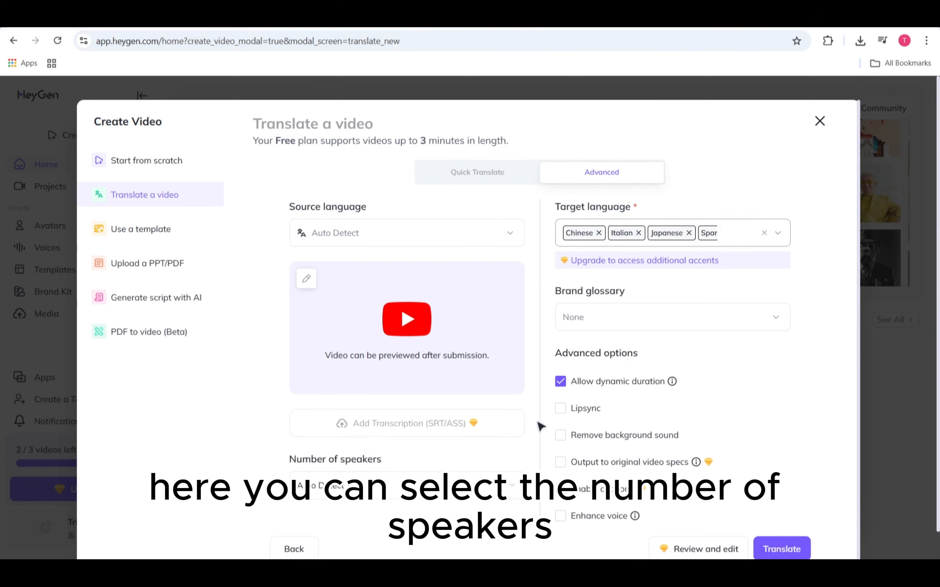
pyautogui.click(497, 485)
pyautogui.click(497, 484)
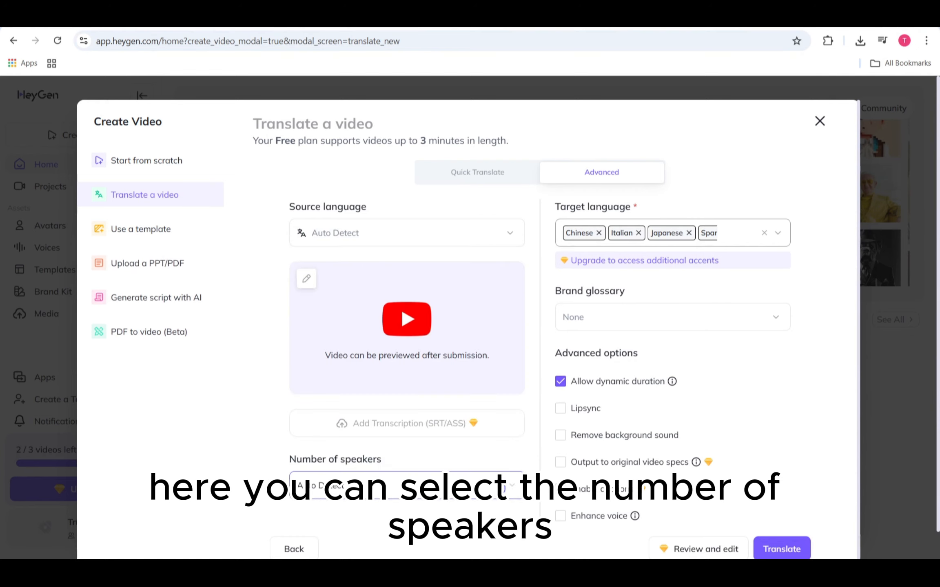